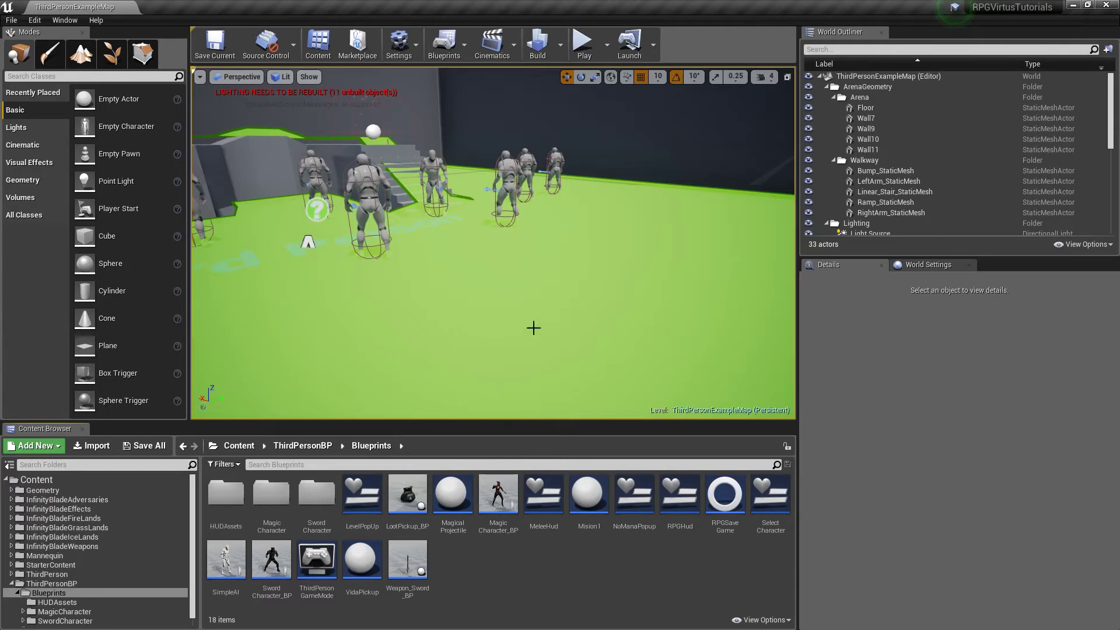
Step: Look around the arena level, then open the HUDAssets folder with its HUD textures
right_click_drag(534, 328, 532, 325)
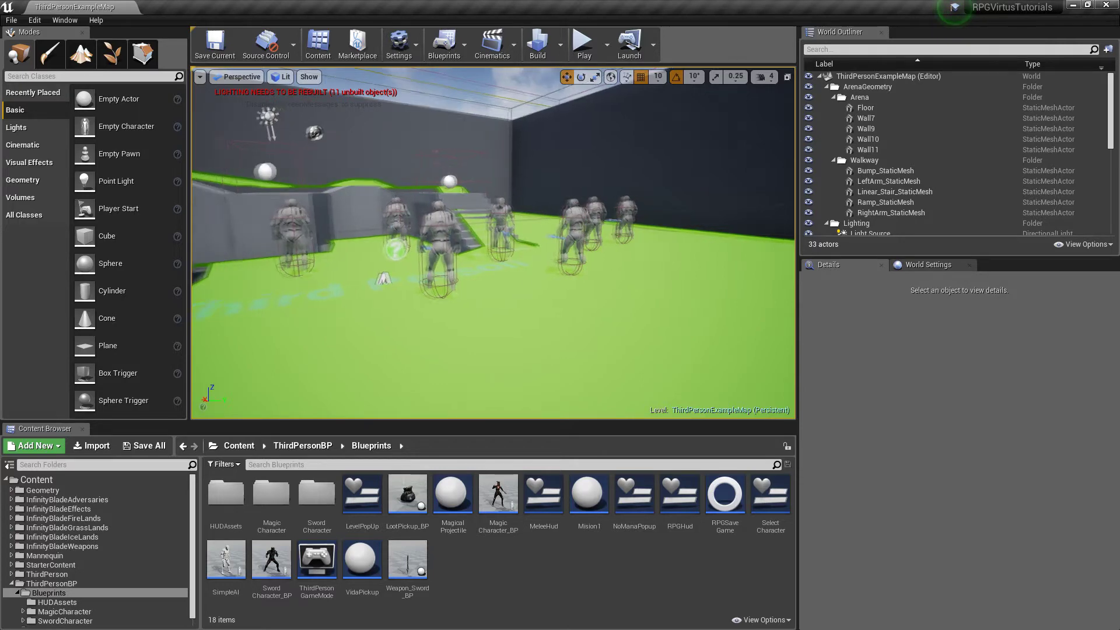
left_click_drag(532, 299, 502, 337)
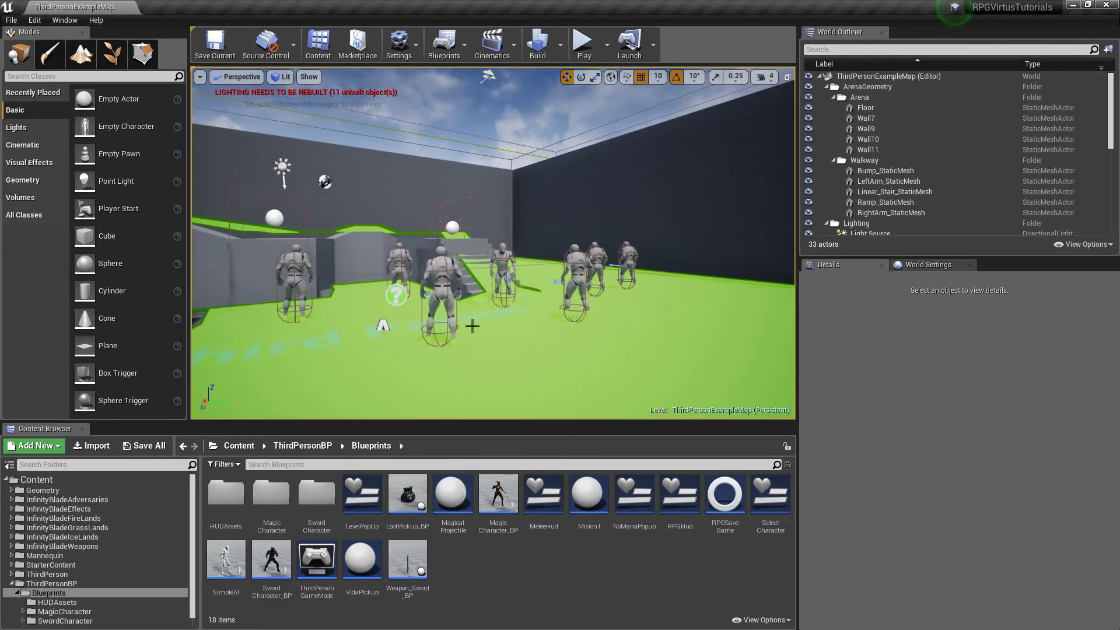
mouse_move(512, 333)
right_mouse_down()
mouse_move(496, 345)
mouse_move(554, 318)
mouse_move(541, 337)
right_mouse_up()
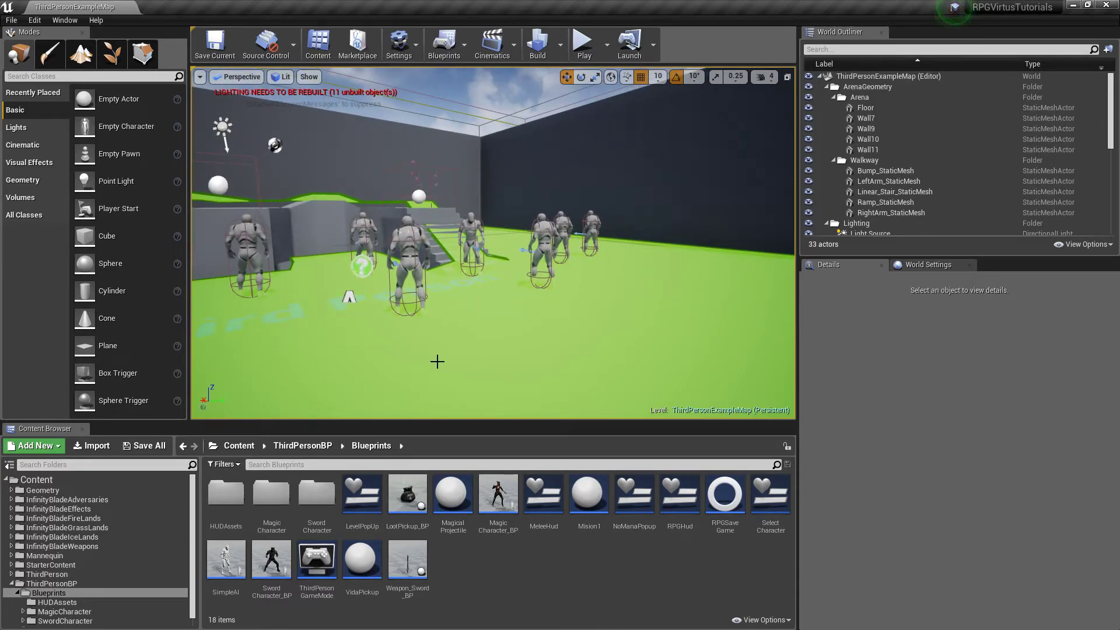
double_click(226, 495)
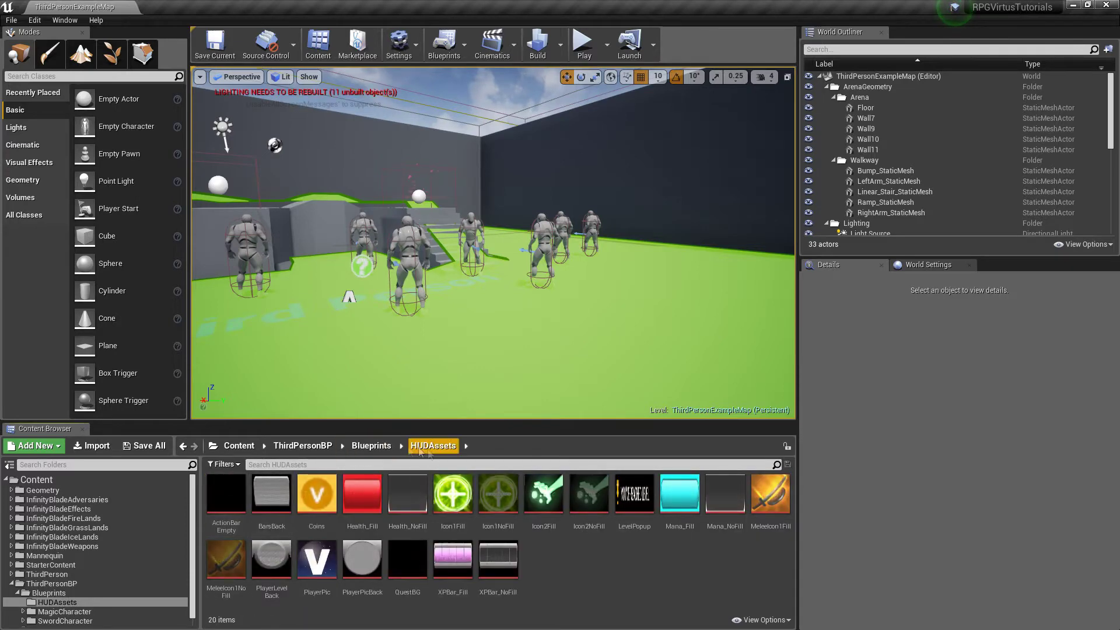
Step: Import Close_Normal, Close_Rollover and LootBG into HUDAssets, then go back to Blueprints
left_click(92, 446)
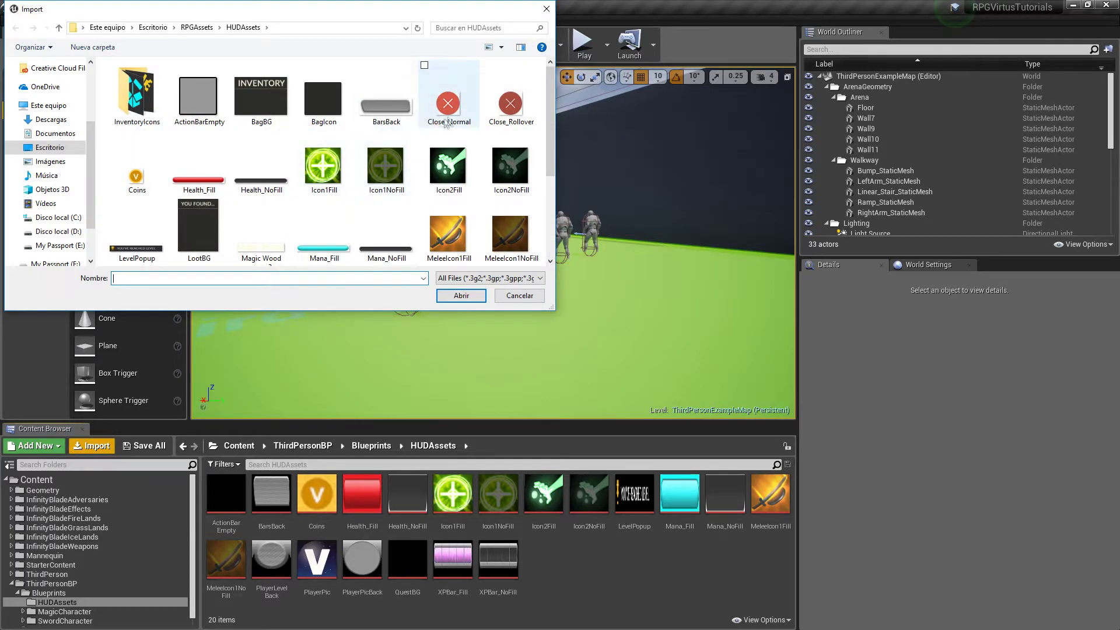
left_click(447, 102)
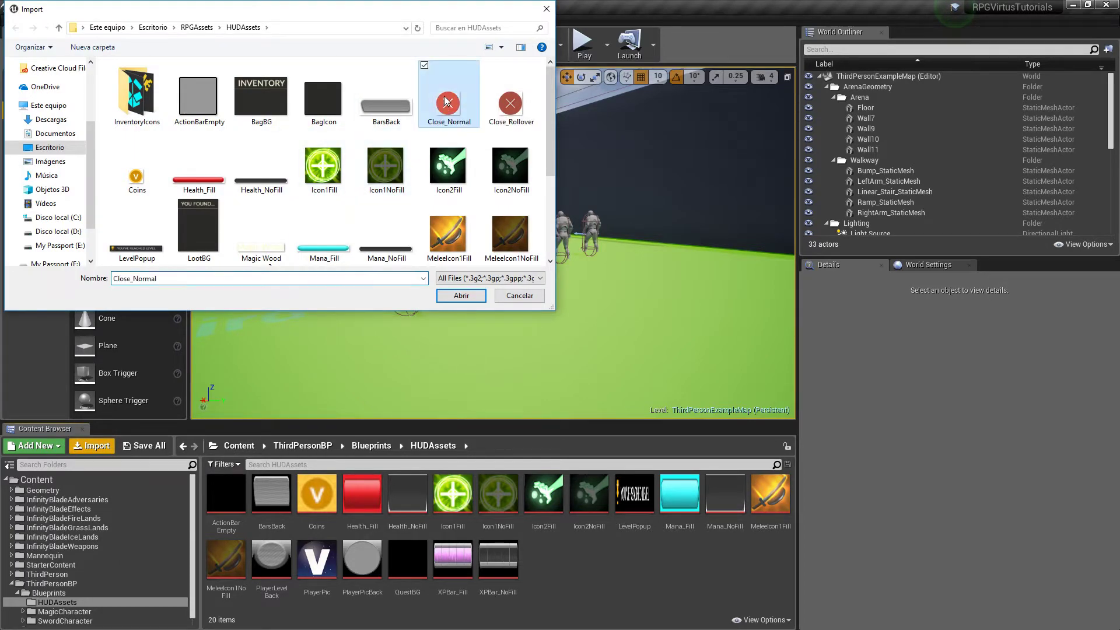
left_click(510, 104, "ctrl")
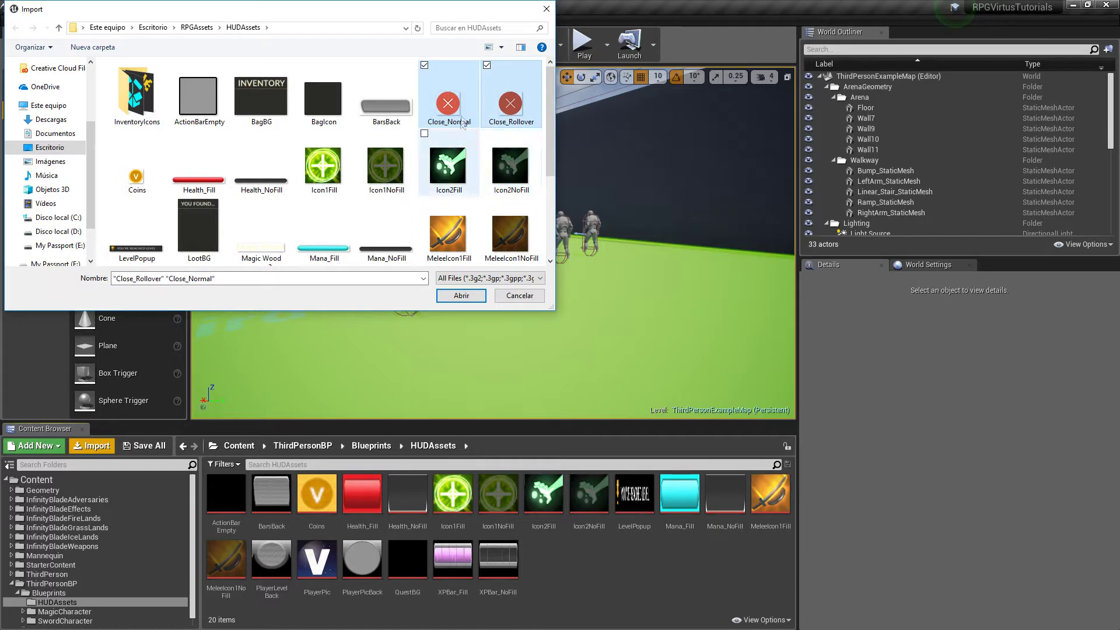
left_click(205, 222, "ctrl")
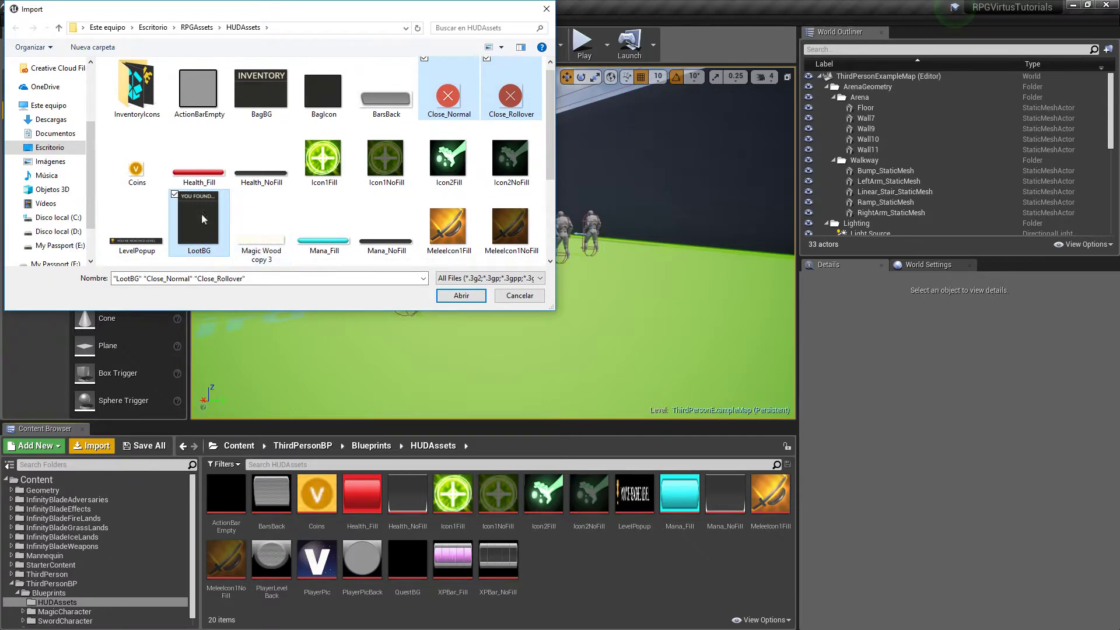
left_click(469, 297)
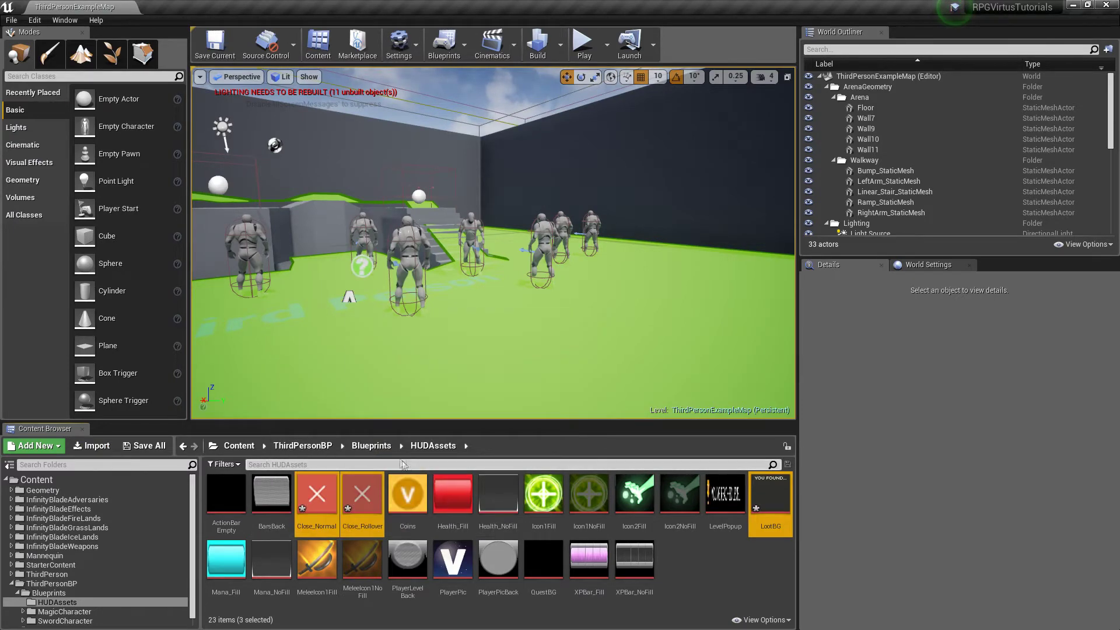
left_click(371, 445)
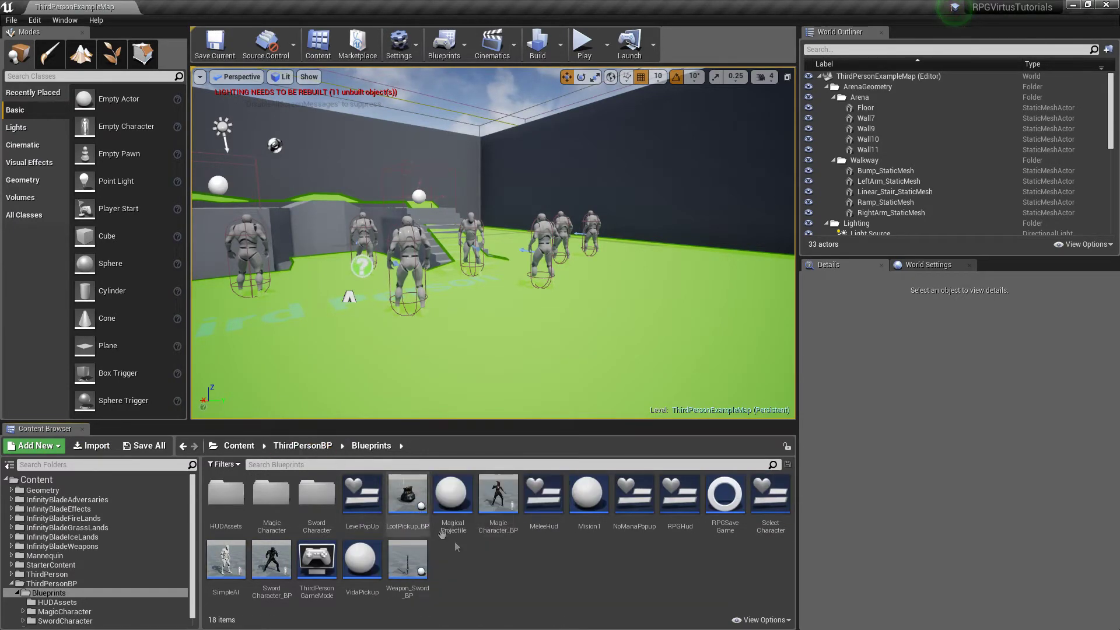
Step: Create a Widget Blueprint named LootBag_WBP in Blueprints and open it
right_click(521, 588)
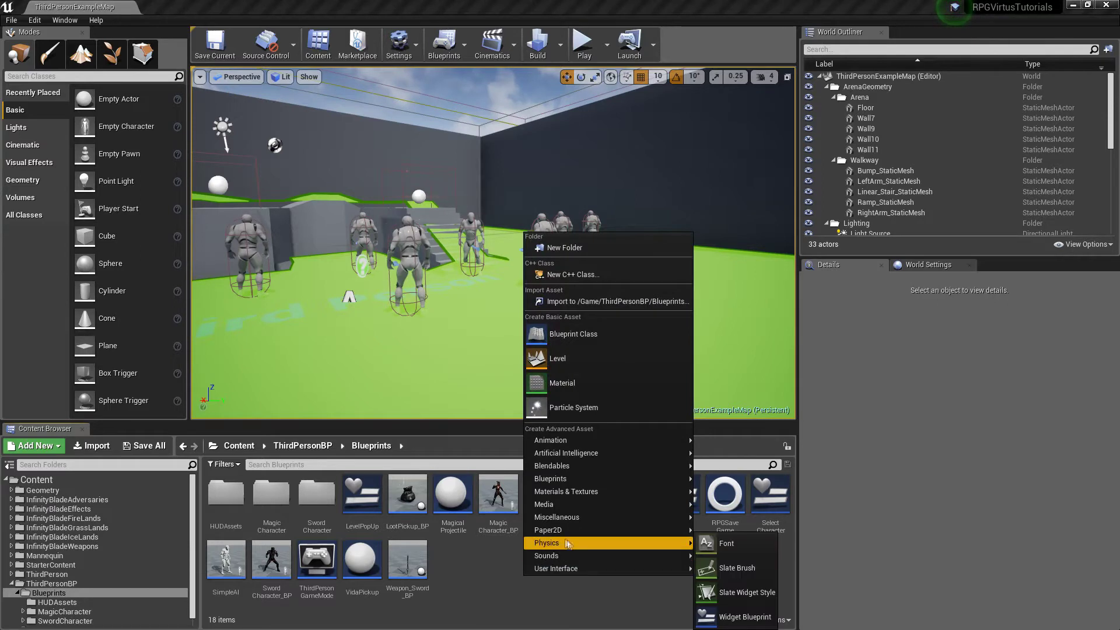
mouse_move(585, 569)
left_click(730, 616)
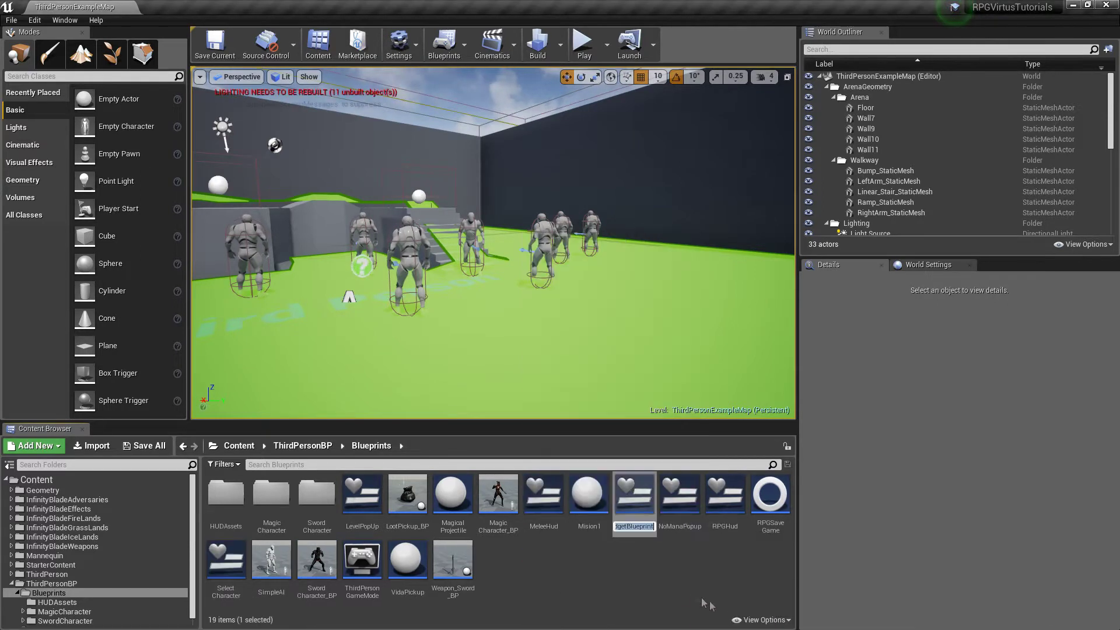
type("LootBag")
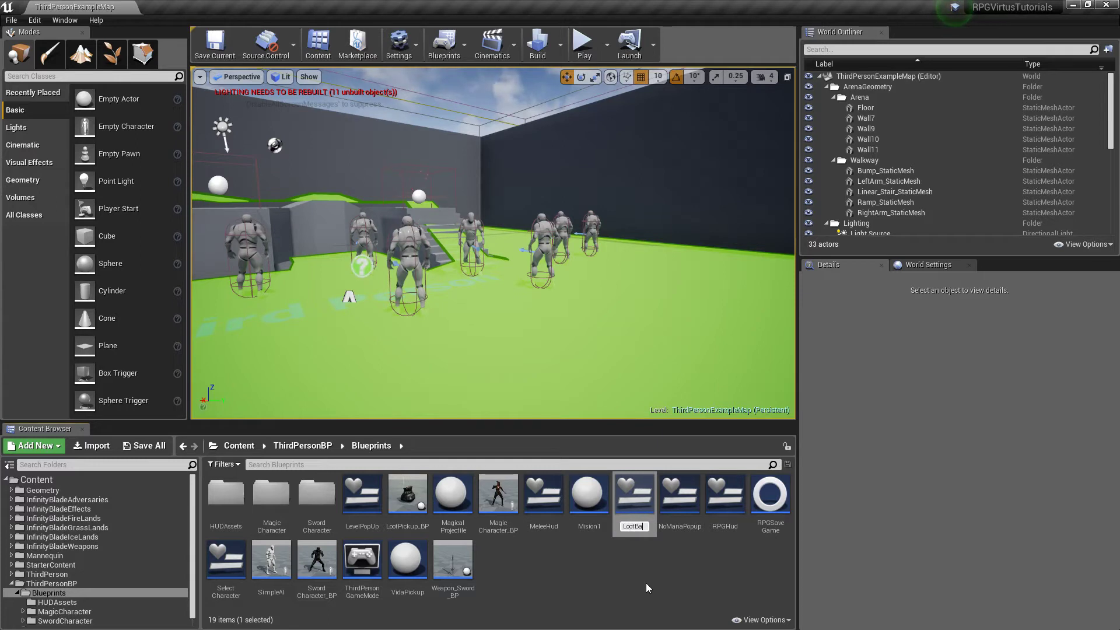
type("_")
type("WBP")
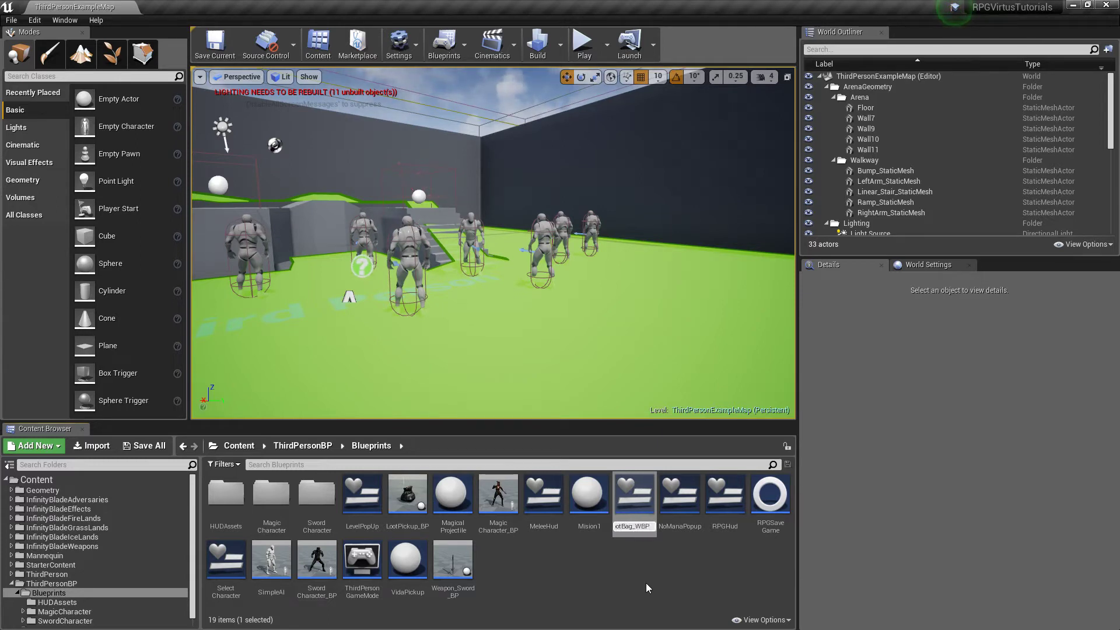
key("Return")
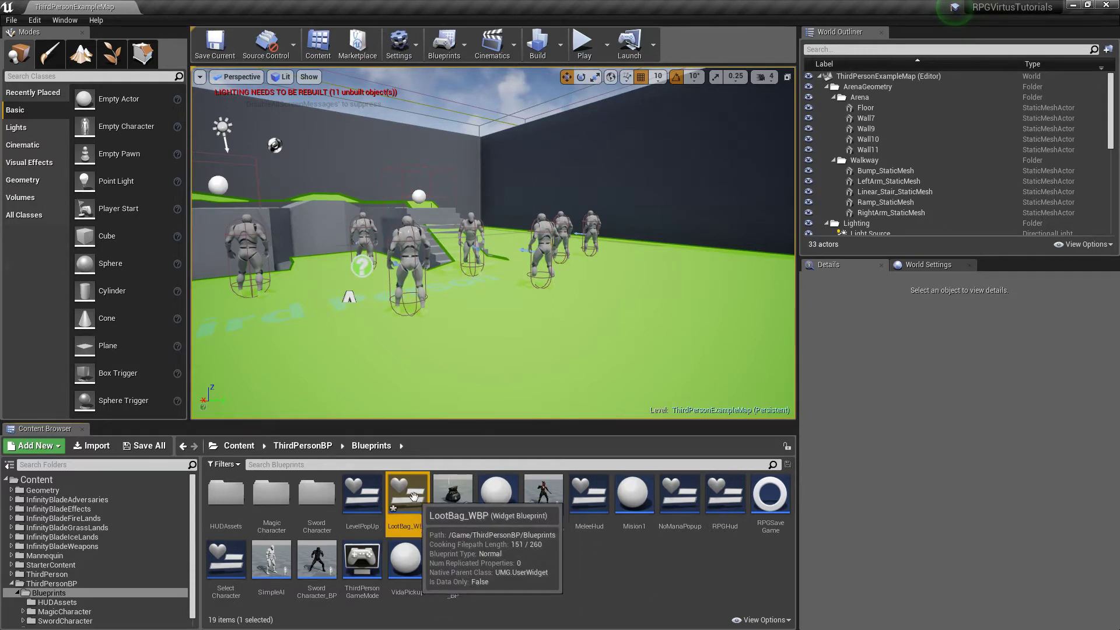
double_click(408, 496)
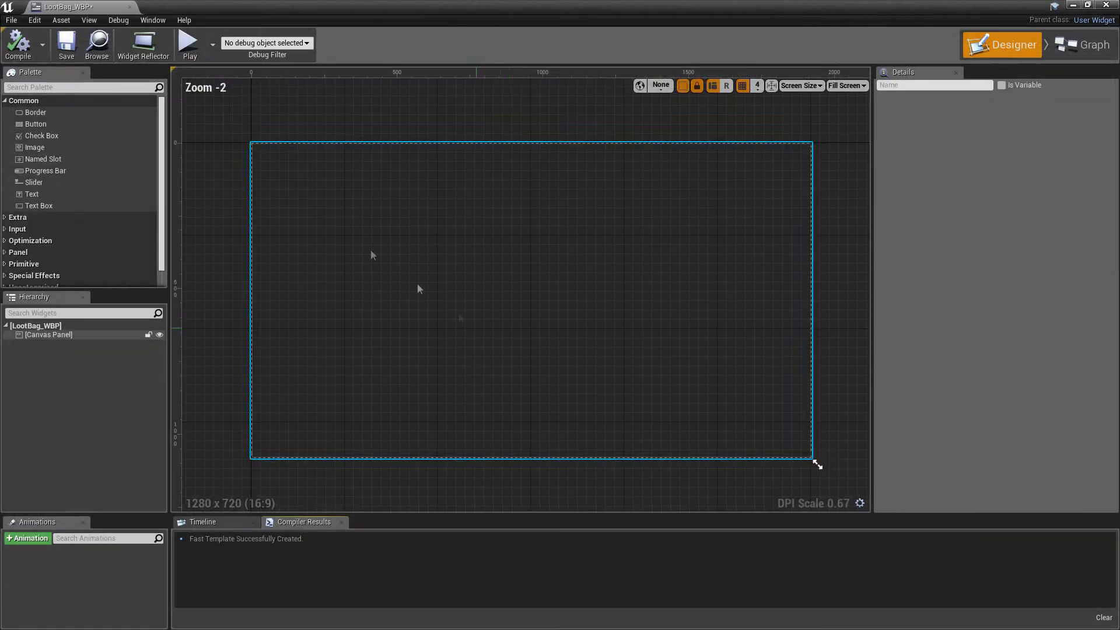
Step: Dock the LootBag_WBP editor beside the level and place an Image and a Button on the canvas
left_click_drag(149, 7, 195, 6)
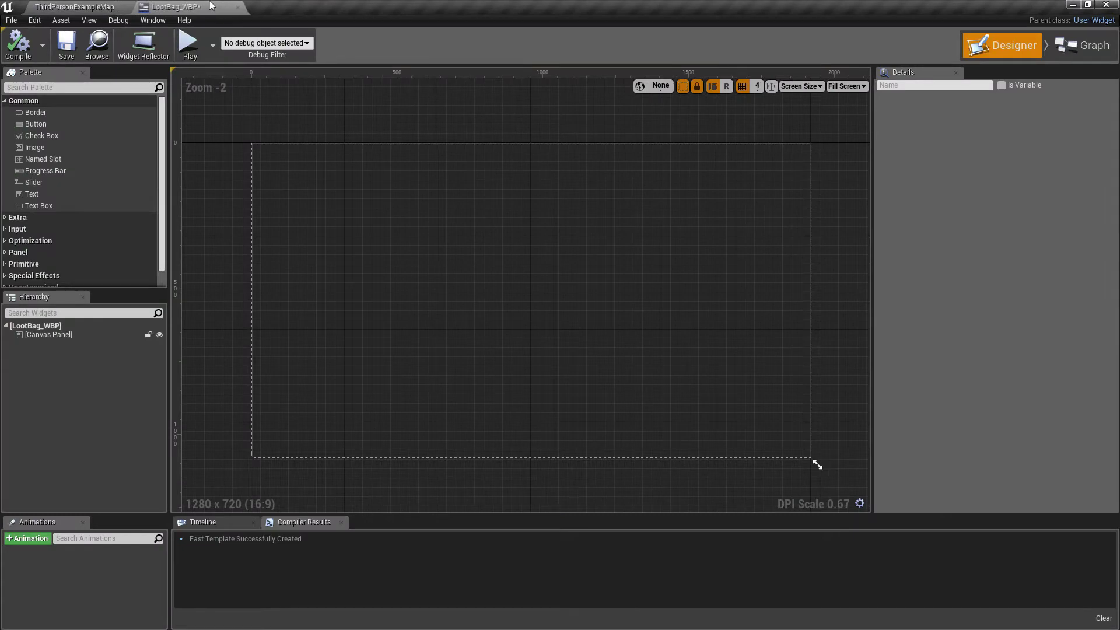
left_click(38, 149)
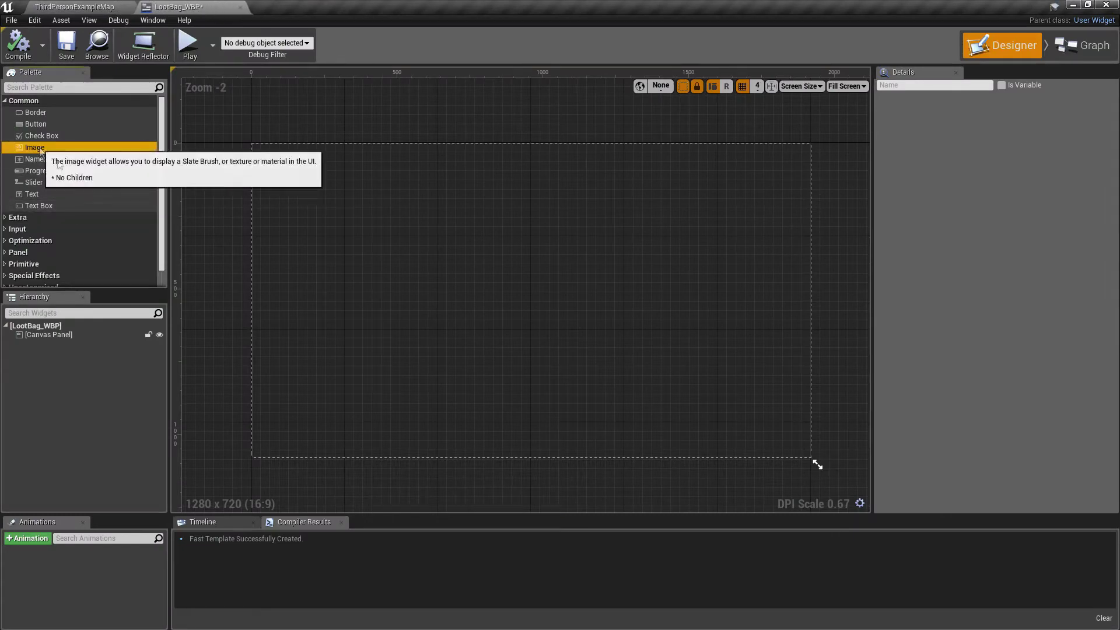
left_click_drag(40, 149, 525, 300)
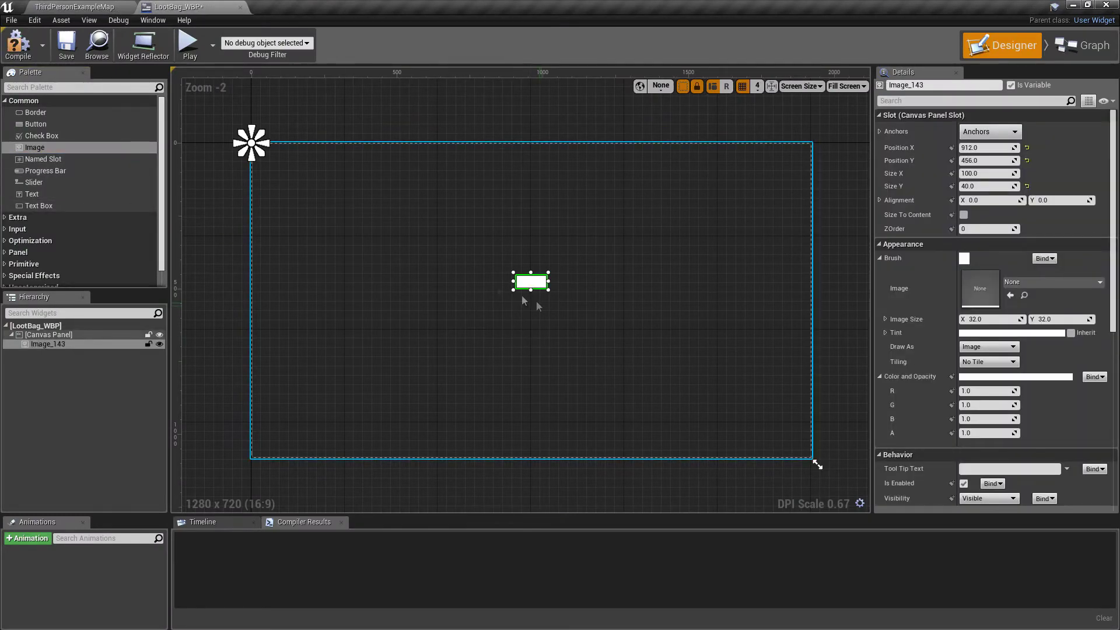
mouse_move(42, 124)
left_mouse_down()
mouse_move(574, 274)
mouse_move(552, 257)
left_mouse_up()
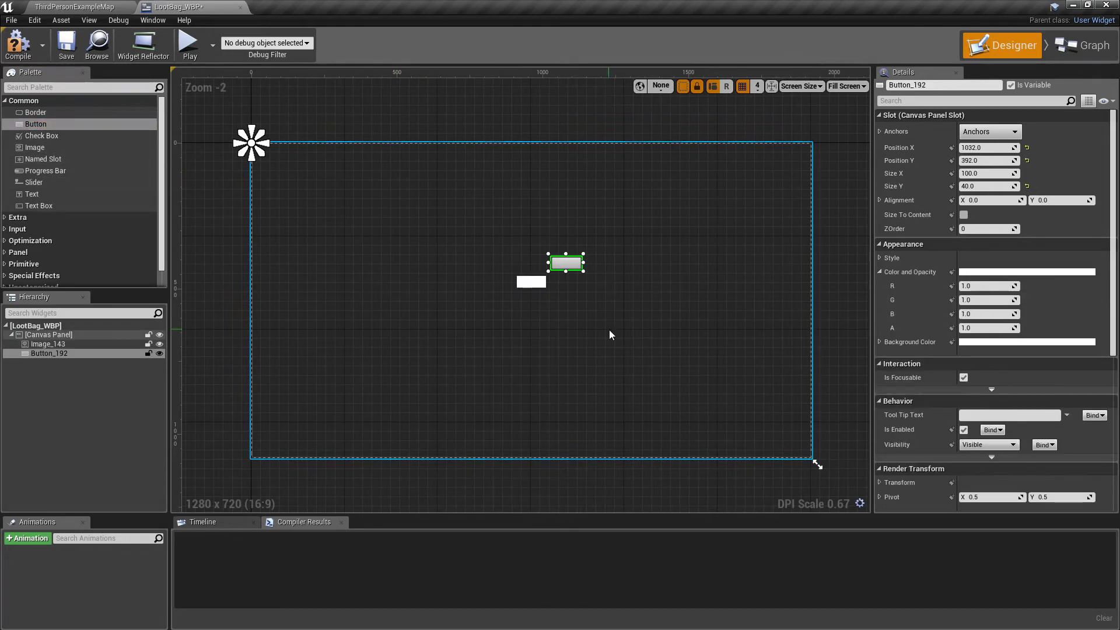
left_click(531, 286)
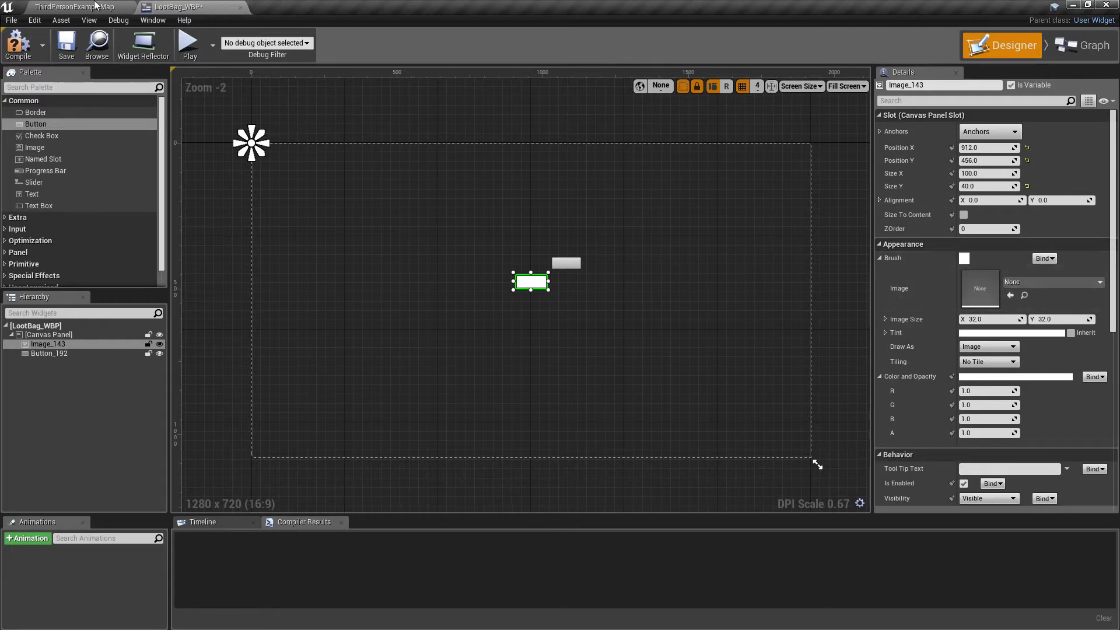
Step: Assign the LootBG texture from HUDAssets as Image_143's brush
left_click(75, 6)
double_click(225, 496)
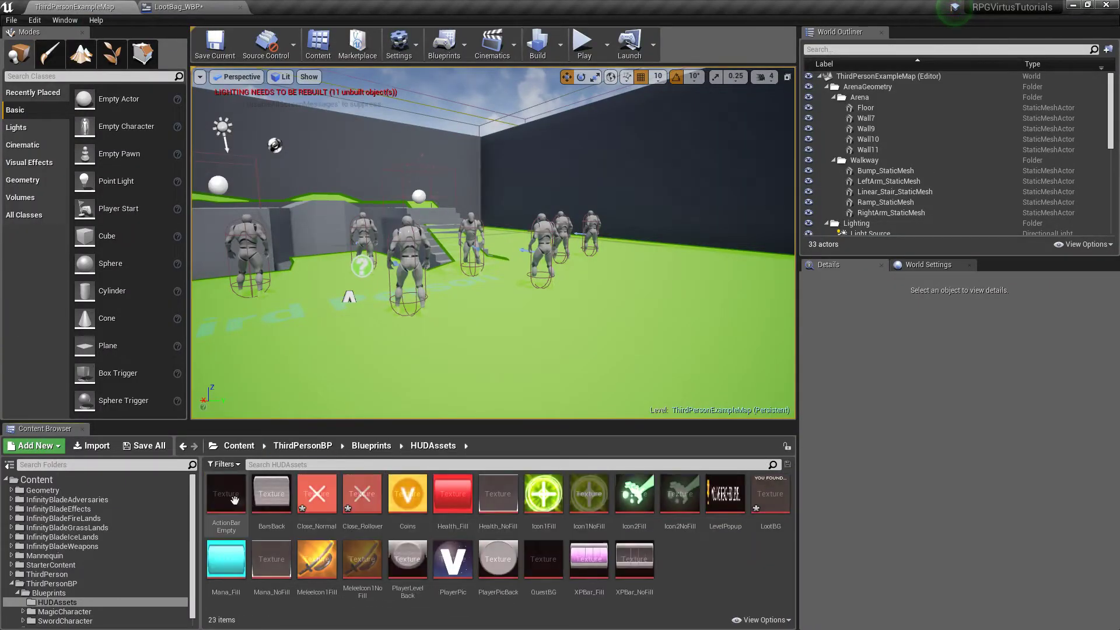
left_click(770, 496)
left_click(201, 9)
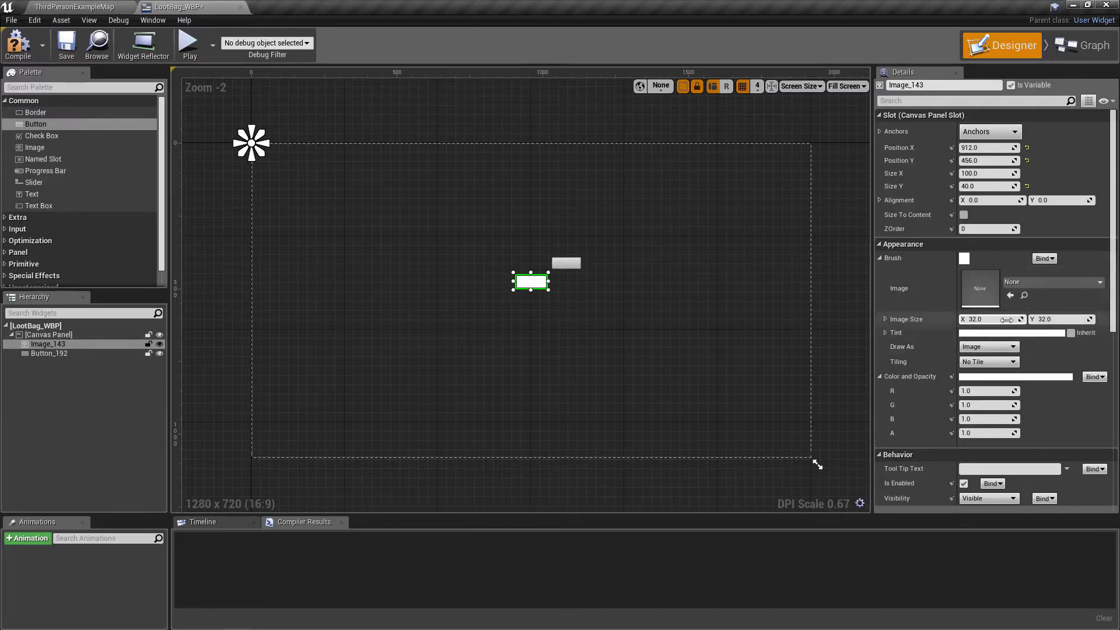
left_click(1011, 295)
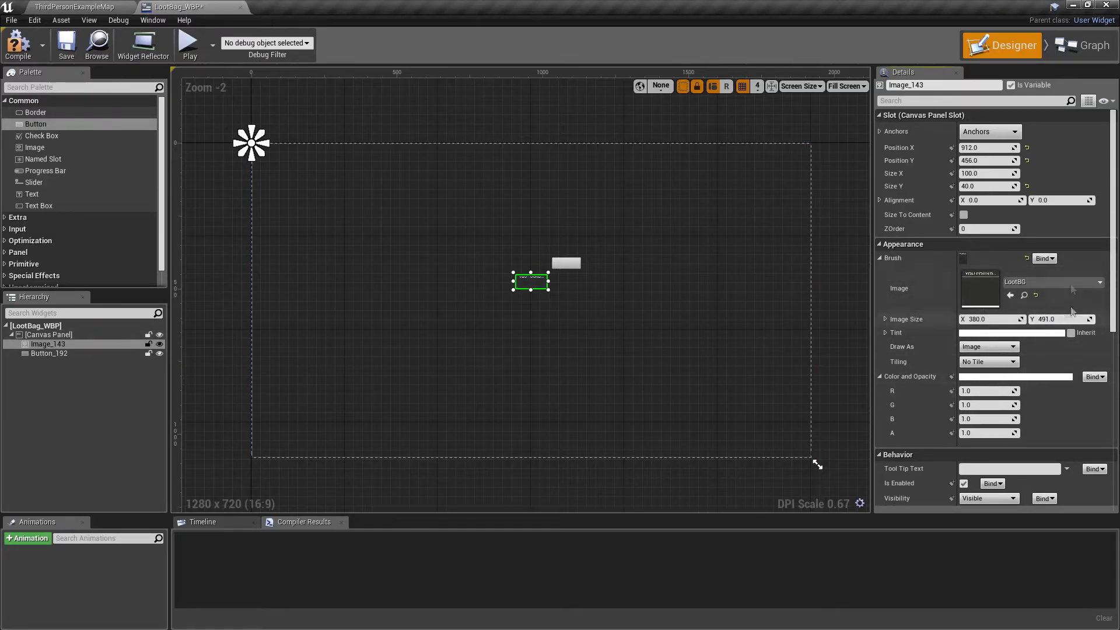
Step: Size the background to 380 by 491, centre it, and move the button beside the YOU FOUND... heading
left_click(980, 170)
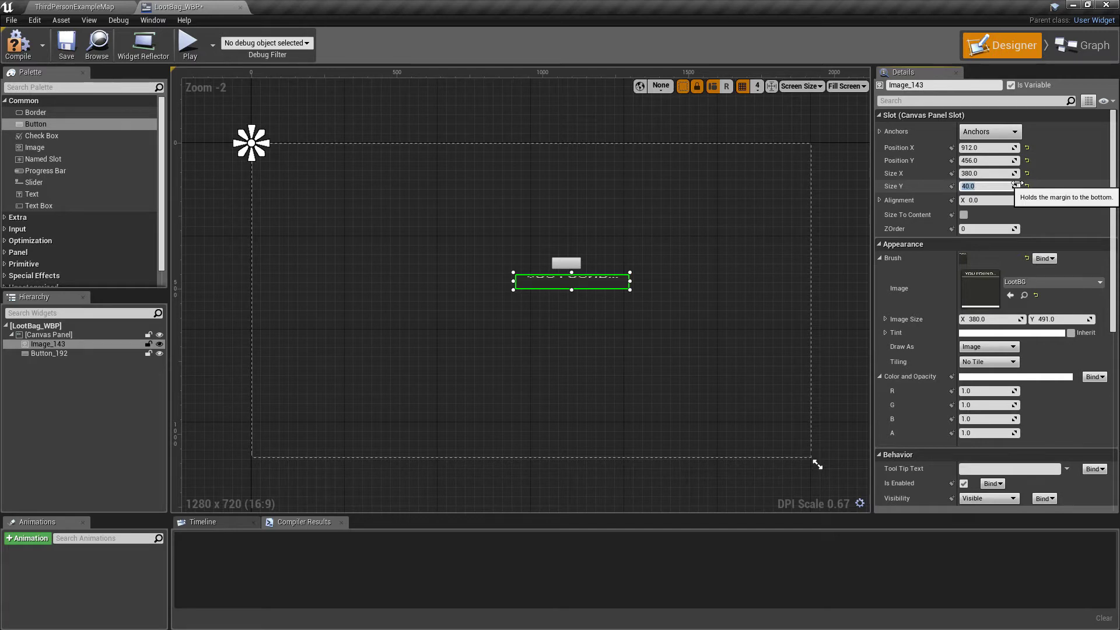
type("491")
key("Return")
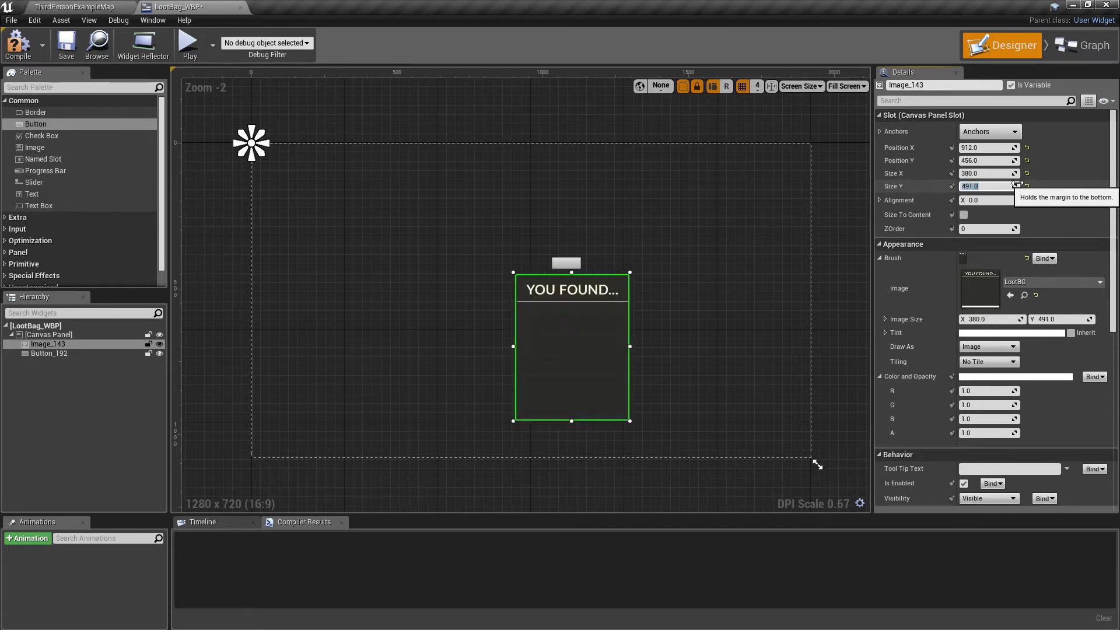
left_click_drag(585, 345, 552, 341)
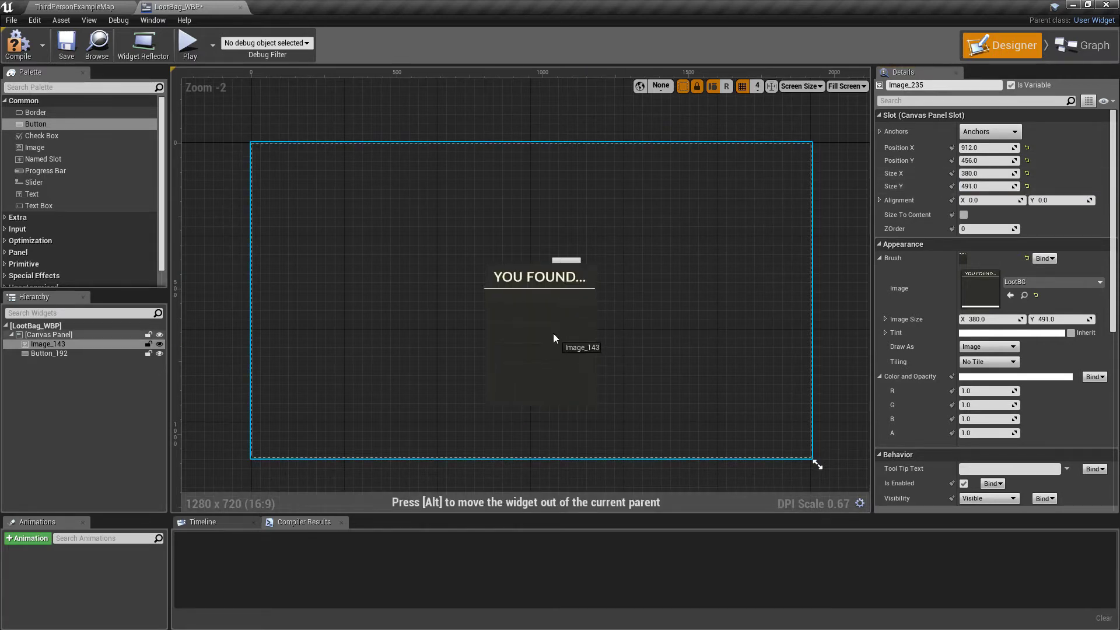
left_click_drag(574, 261, 605, 275)
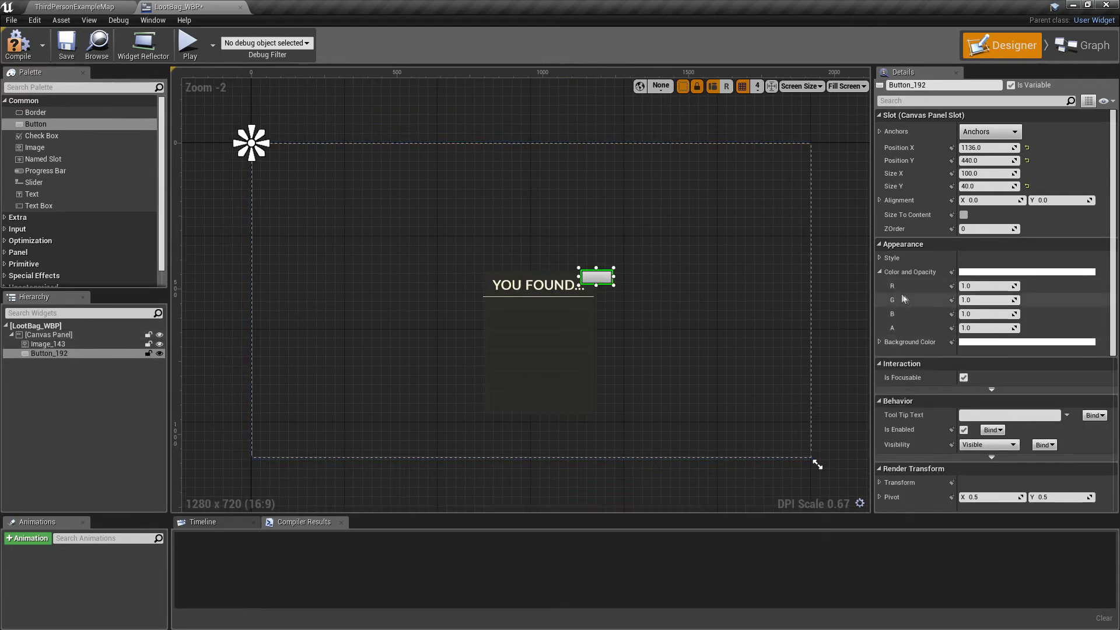
Step: Set Button_192's normal image to Close_Normal, sized 40 by 40 with margin 0
left_click(880, 271)
left_click(879, 257)
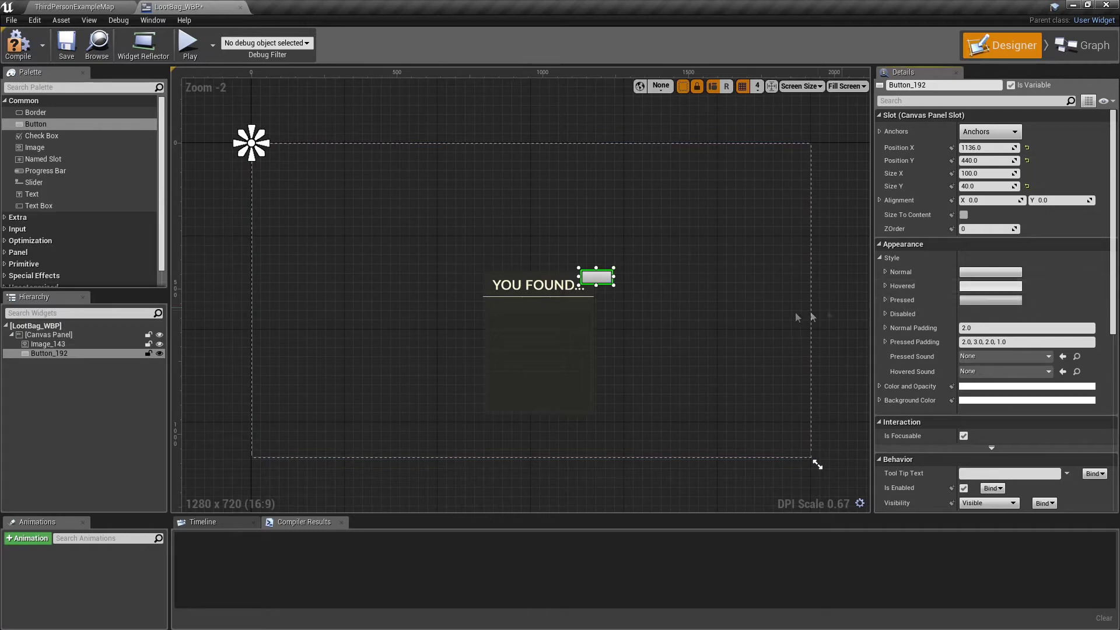
left_click(885, 271)
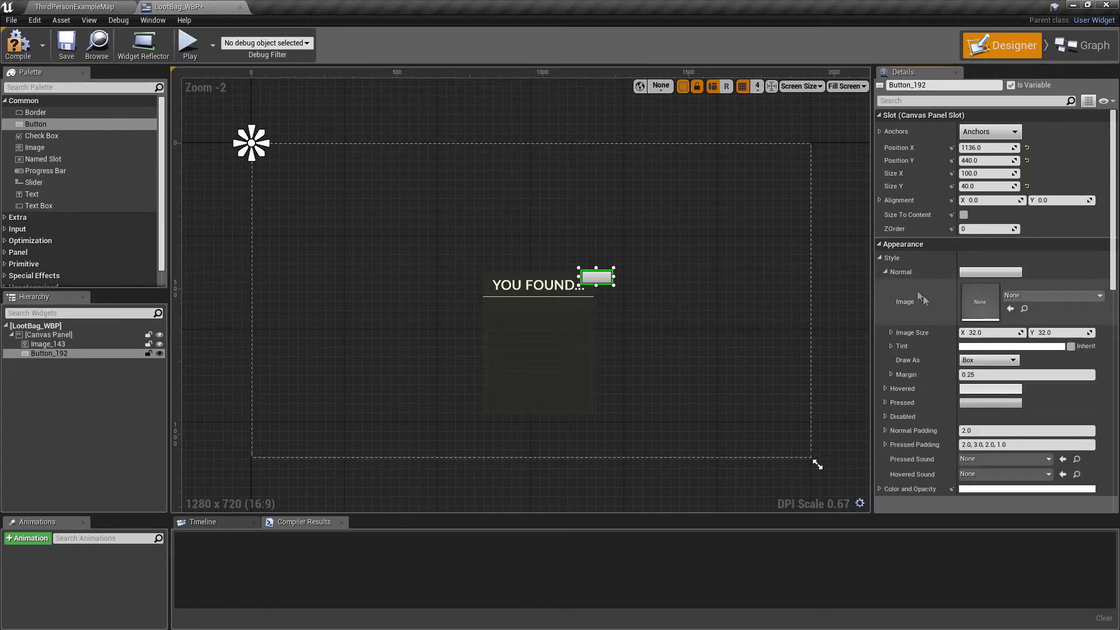
left_click(92, 6)
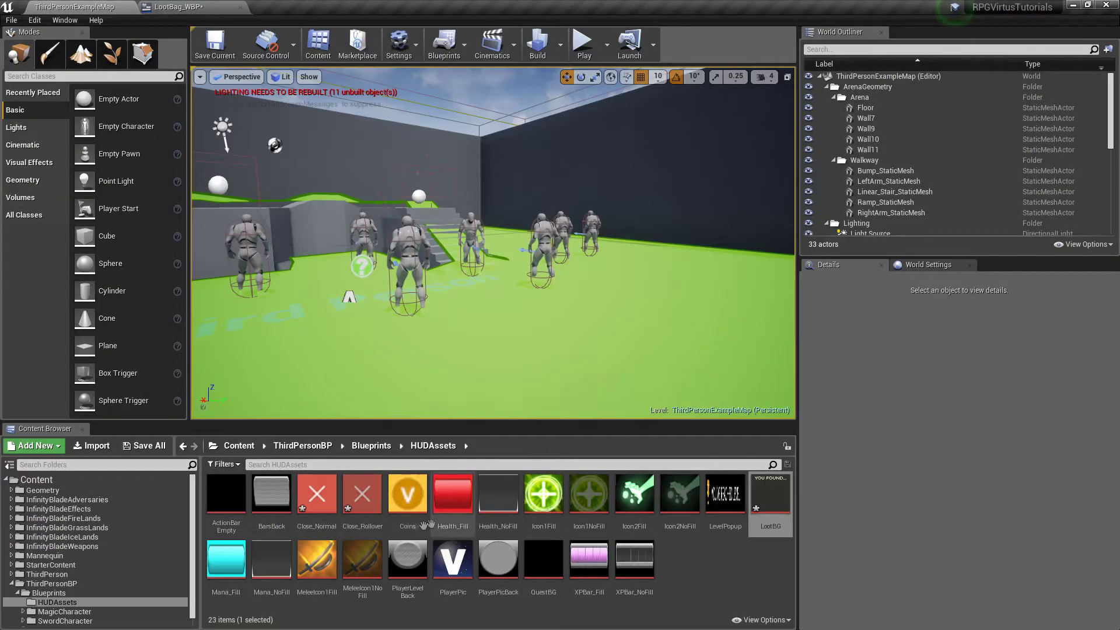
left_click(316, 494)
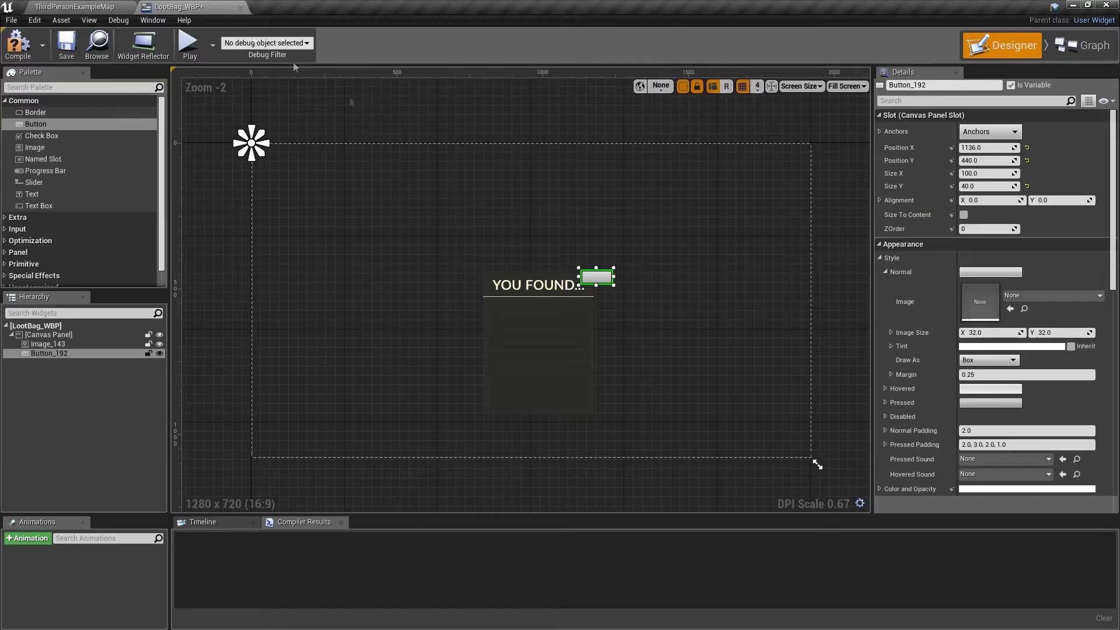
left_click(193, 7)
left_click(1010, 311)
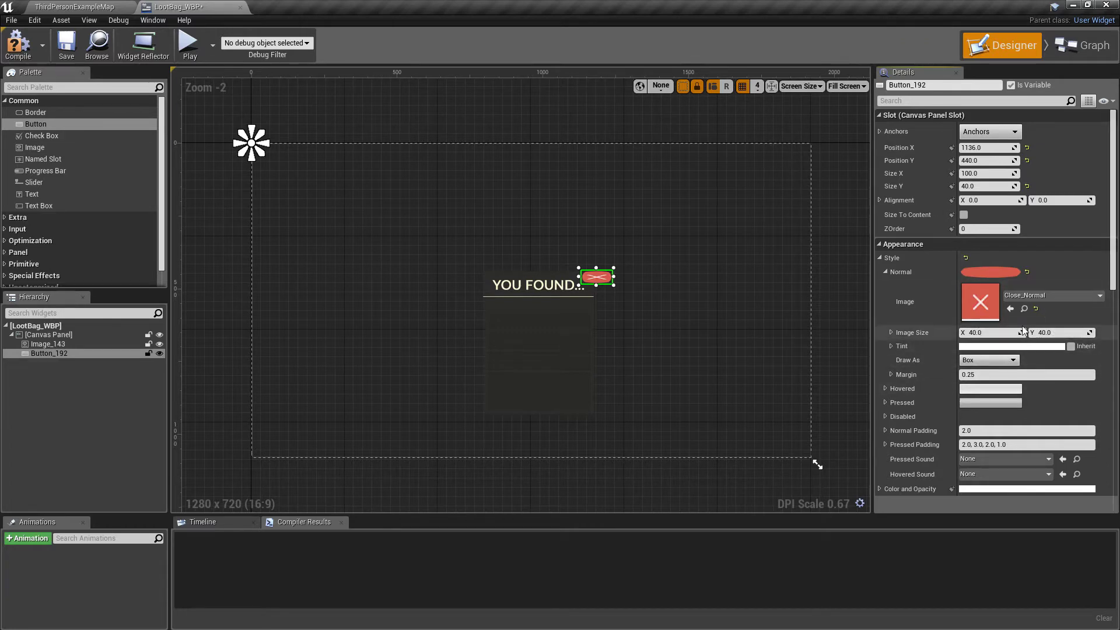
left_click(981, 173)
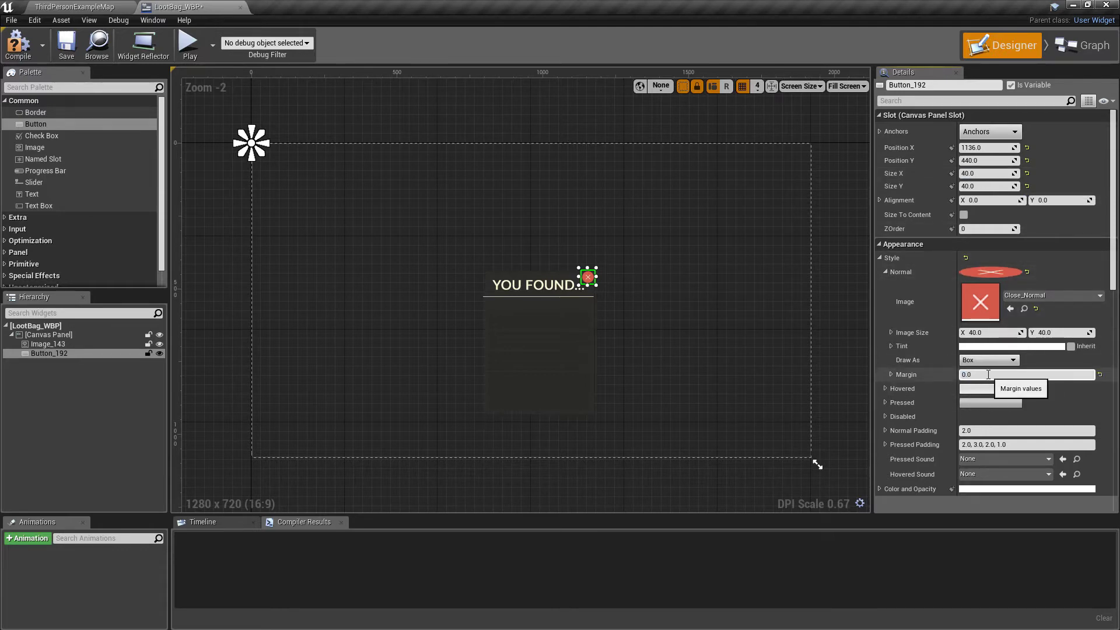
Step: Set the button's hovered image to Close_Rollover with margin 0
left_click(886, 272)
left_click(885, 286)
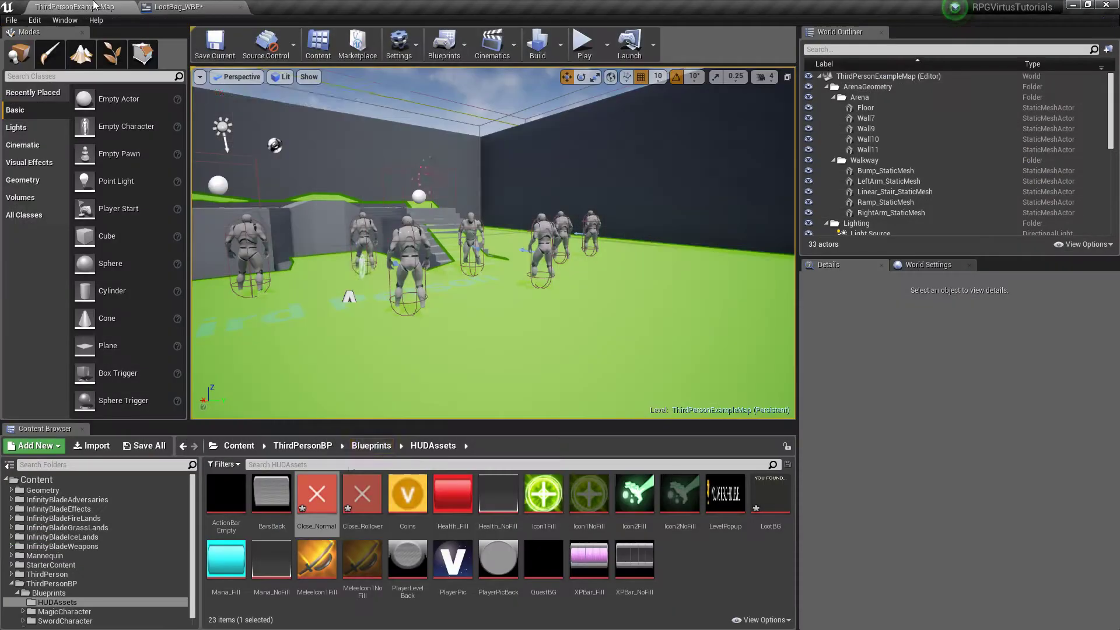
left_click(93, 7)
left_click(362, 493)
left_click(184, 9)
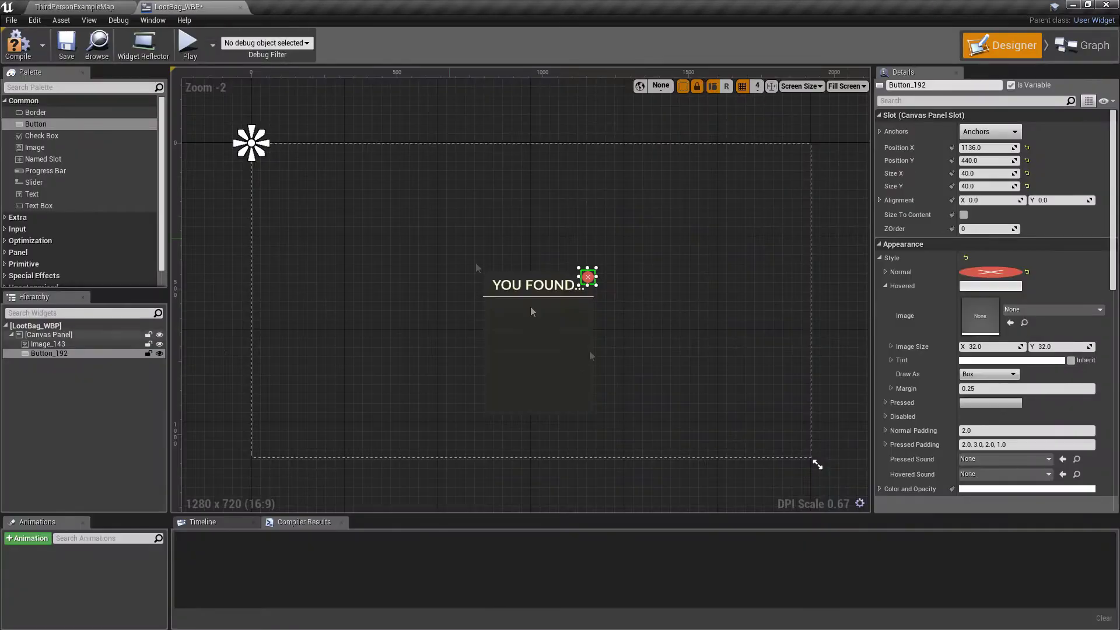
left_click(1010, 322)
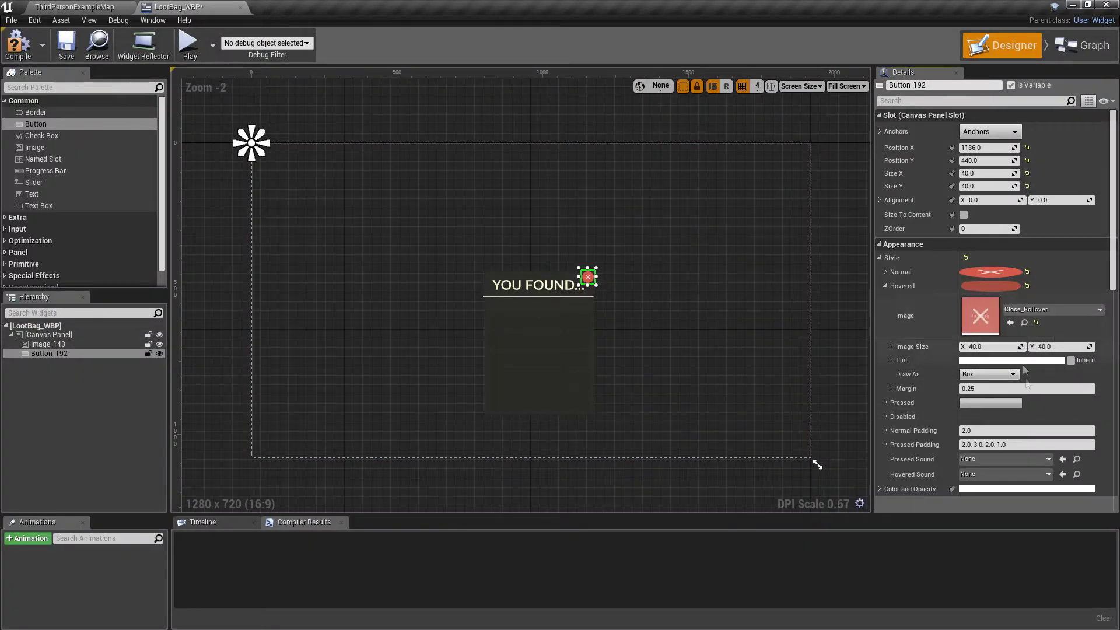
left_click(985, 387)
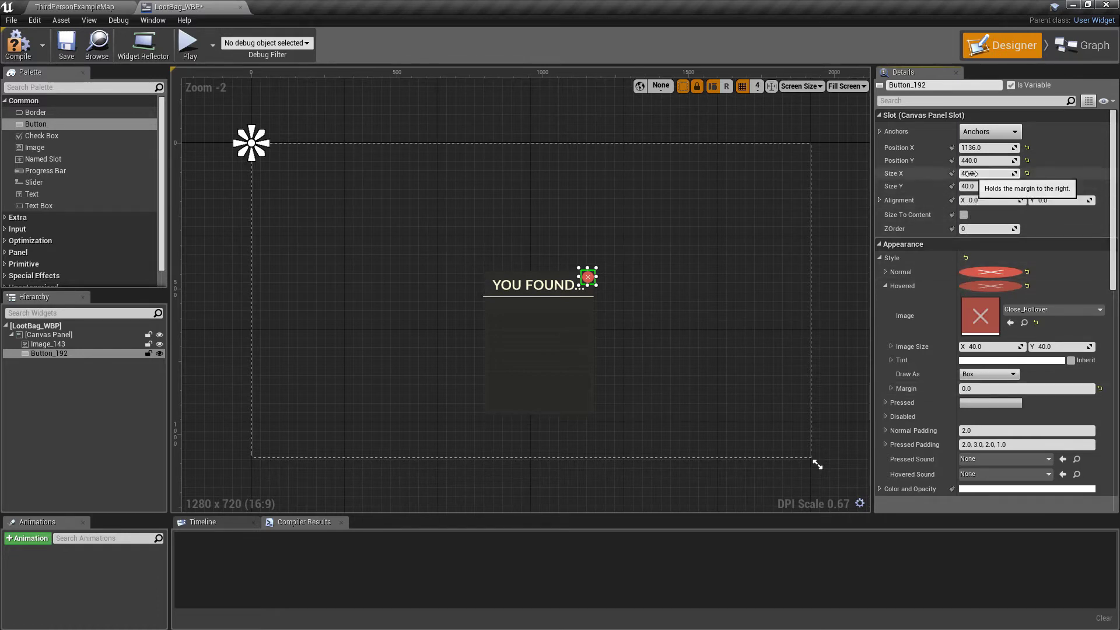
Step: Move the close button onto the panel's top-right corner at 1156, 420
scroll(586, 276, "up", 5)
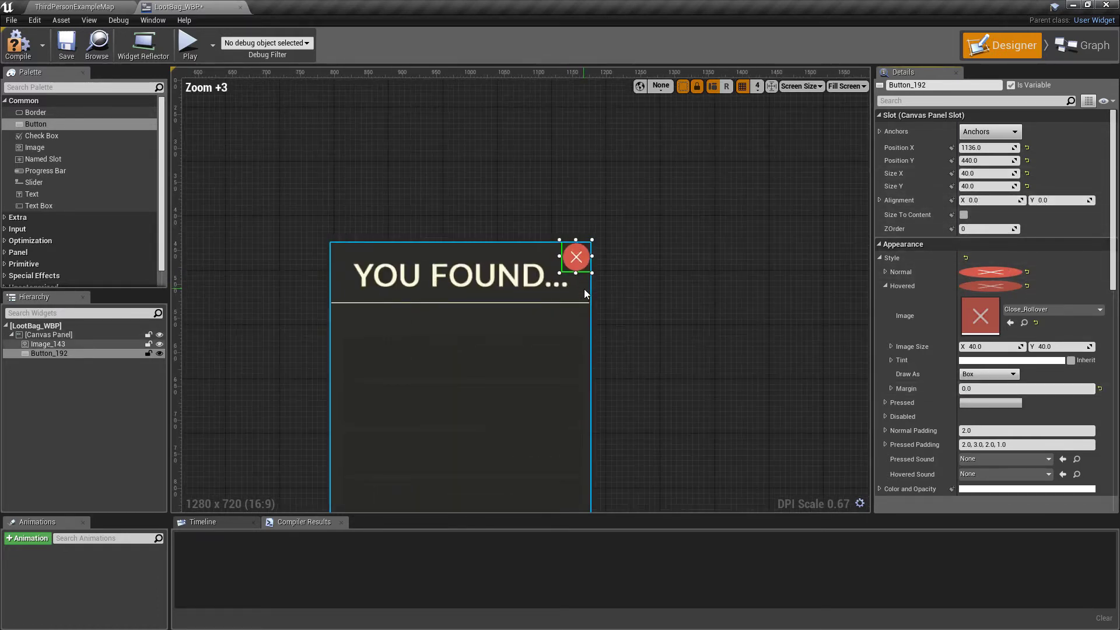
scroll(578, 252, "up", 3)
left_click_drag(577, 248, 593, 237)
scroll(604, 280, "down", 5)
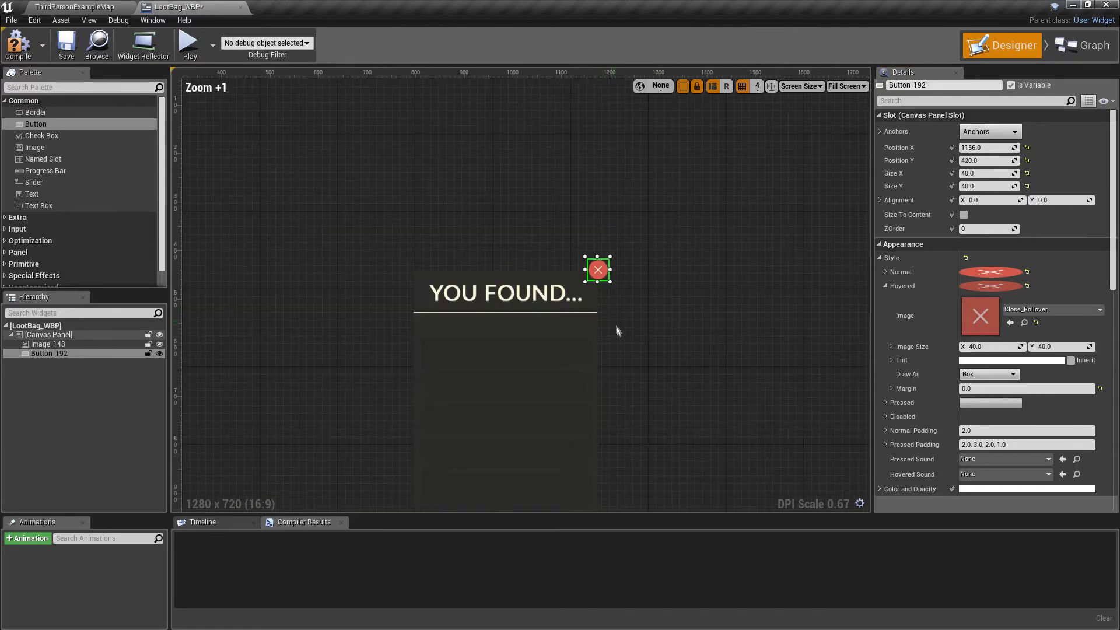
scroll(636, 330, "up", 1)
Step: Add a new Image and a Text Block under the YOU FOUND... heading
scroll(374, 291, "down", 1)
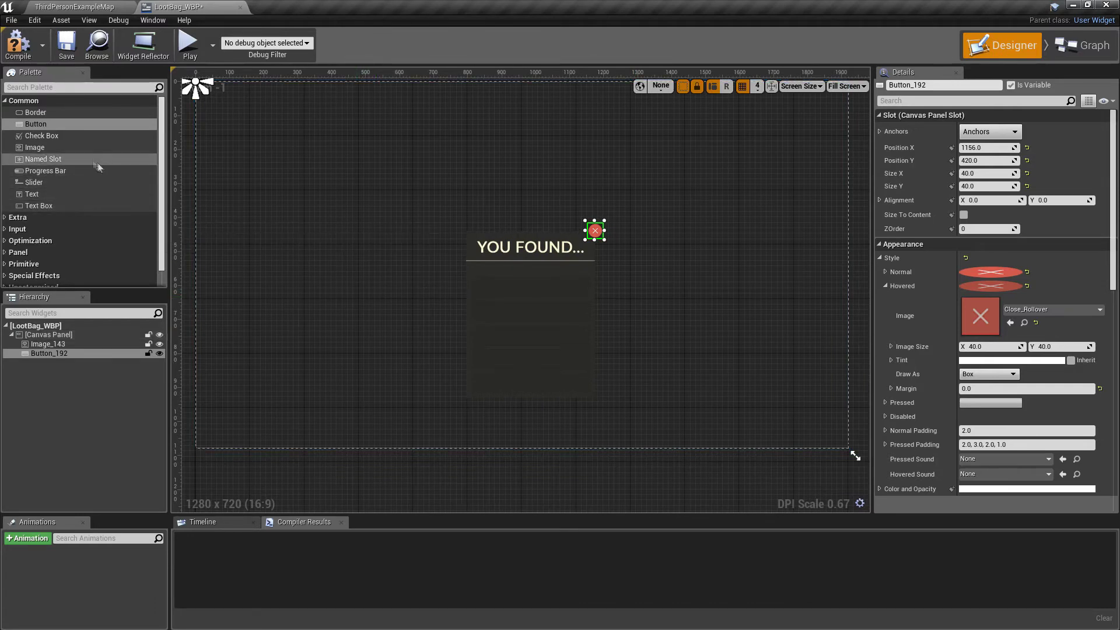
left_click_drag(52, 152, 353, 286)
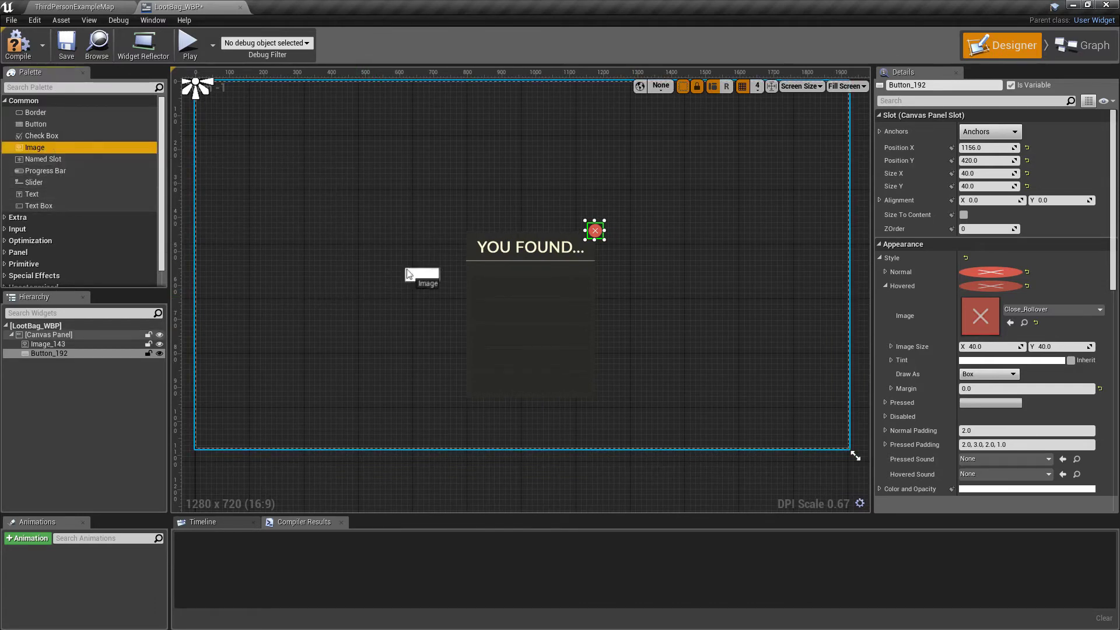
left_click_drag(350, 254, 351, 255)
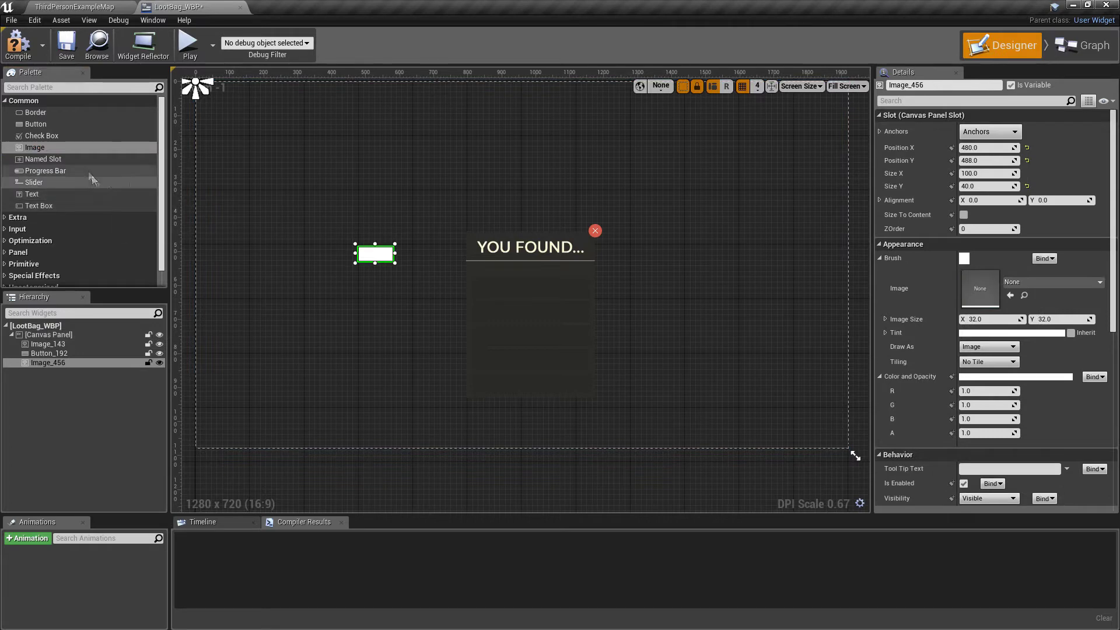
mouse_move(33, 194)
left_mouse_down()
mouse_move(309, 334)
mouse_move(385, 295)
left_mouse_up()
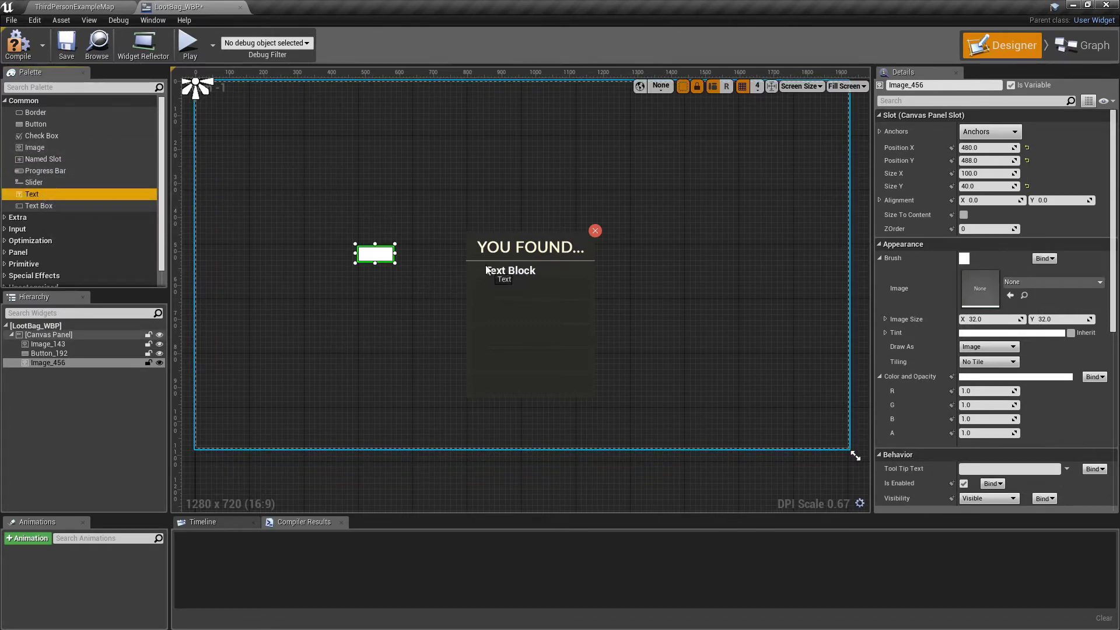
left_click_drag(487, 270, 486, 270)
mouse_move(391, 260)
left_mouse_down()
mouse_move(442, 281)
mouse_move(484, 281)
mouse_move(453, 288)
left_mouse_up()
Step: Give the image the Coins texture at 24 by 24 and place it left of the Text Block
scroll(449, 298, "up", 2)
scroll(461, 295, "up", 2)
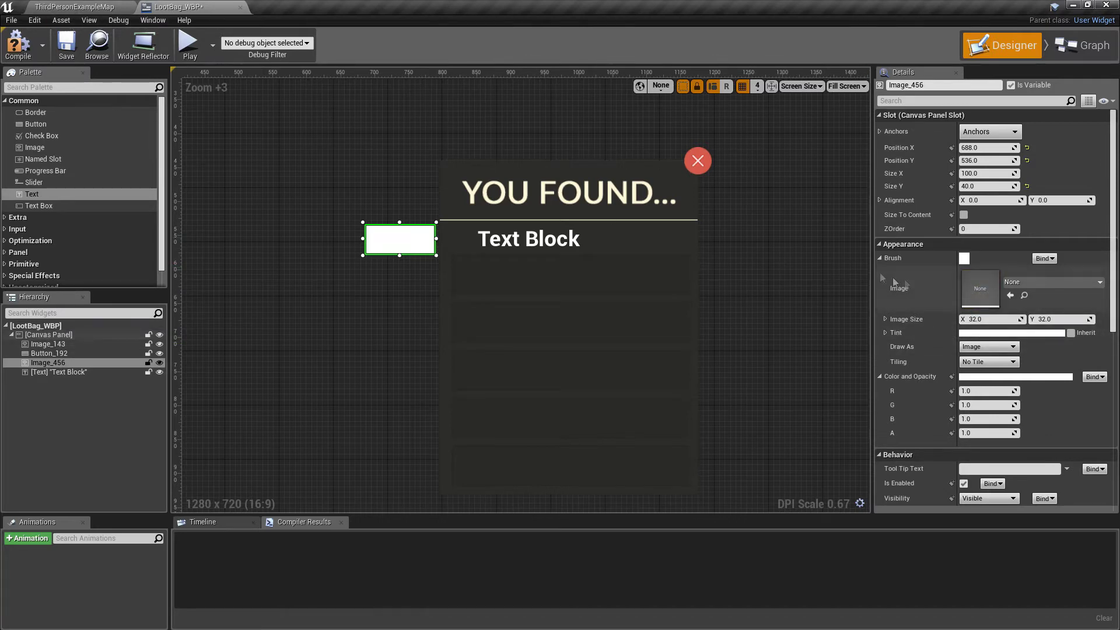
left_click(1039, 283)
type("coins")
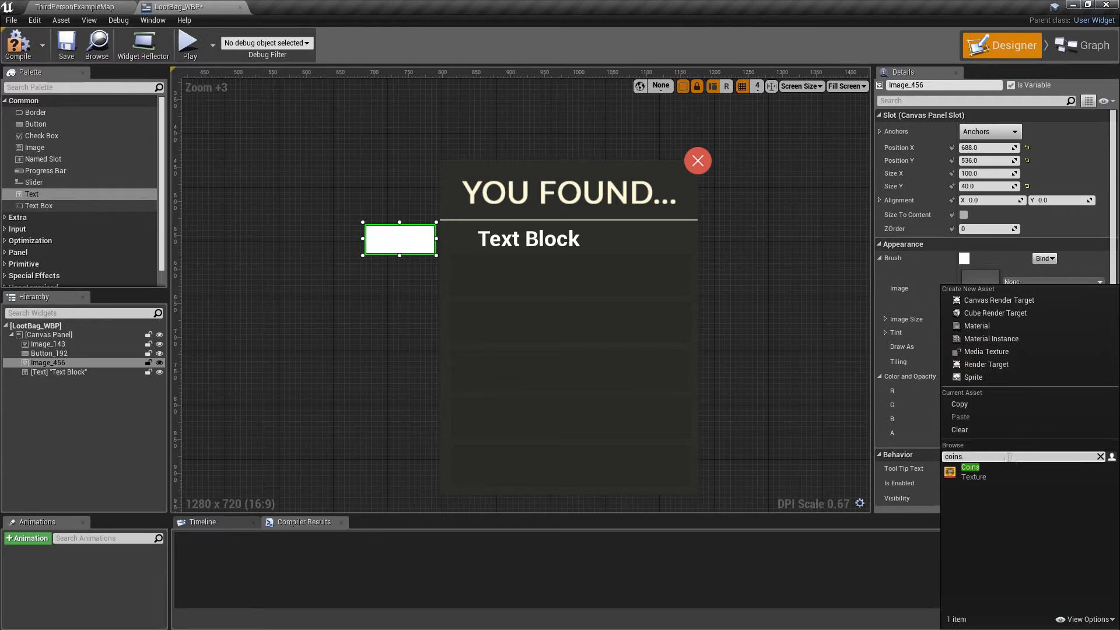
left_click(988, 471)
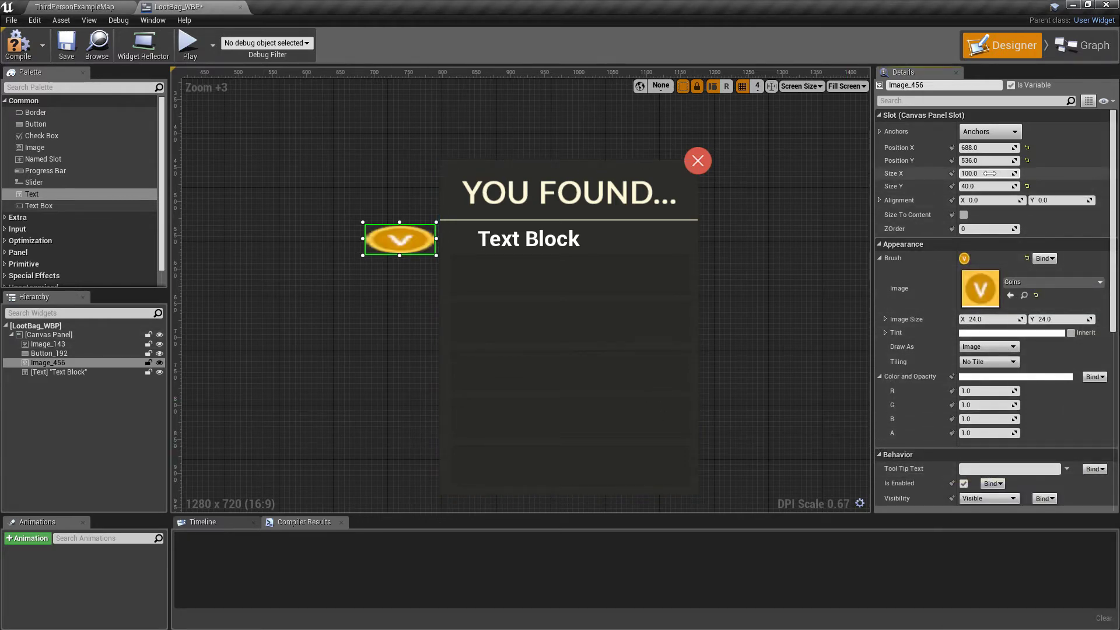
type("24")
key("Tab")
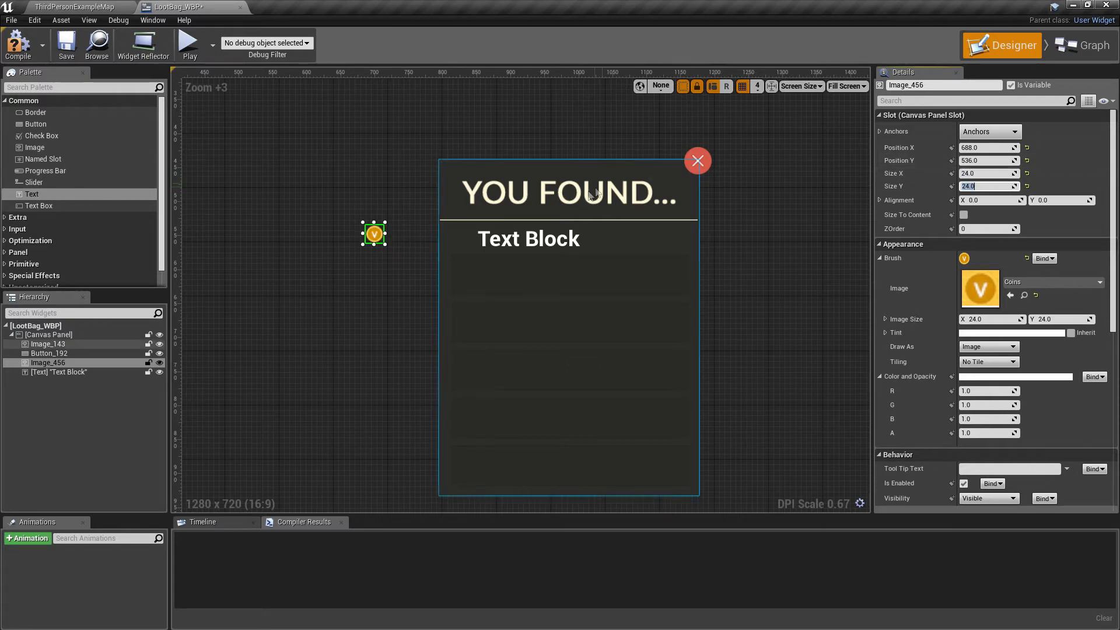
scroll(535, 214, "up", 2)
mouse_move(328, 238)
left_mouse_down()
mouse_move(450, 264)
mouse_move(441, 256)
left_mouse_up()
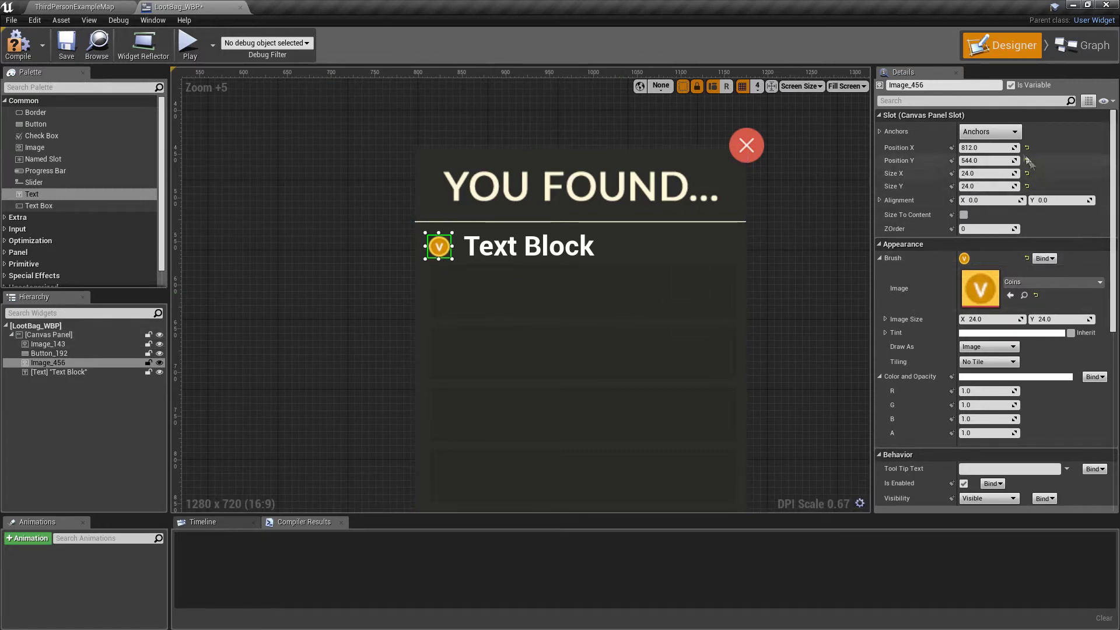
Step: Set anchor presets for the coin icon and the loot bag background image
left_click(997, 132)
left_click(1017, 181)
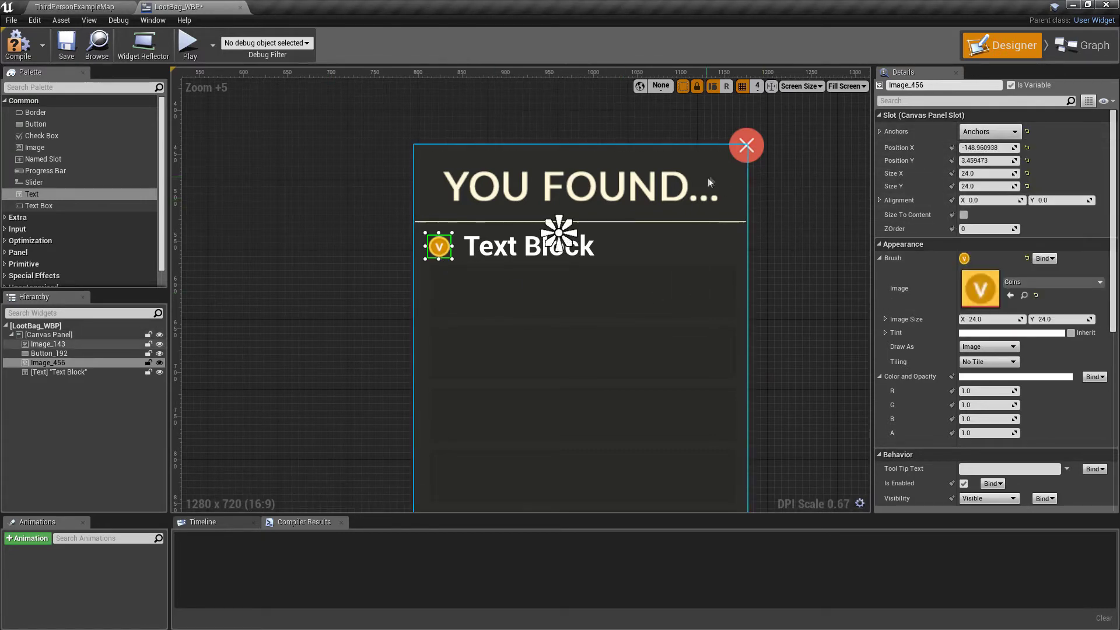
left_click(696, 282)
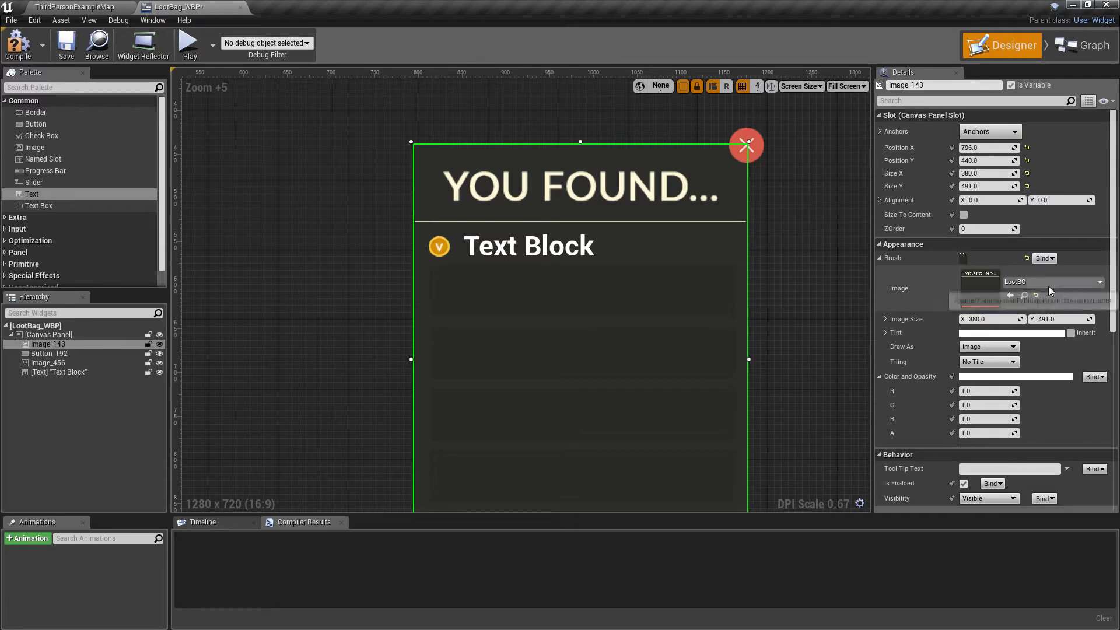
left_click(990, 132)
left_click(1014, 180)
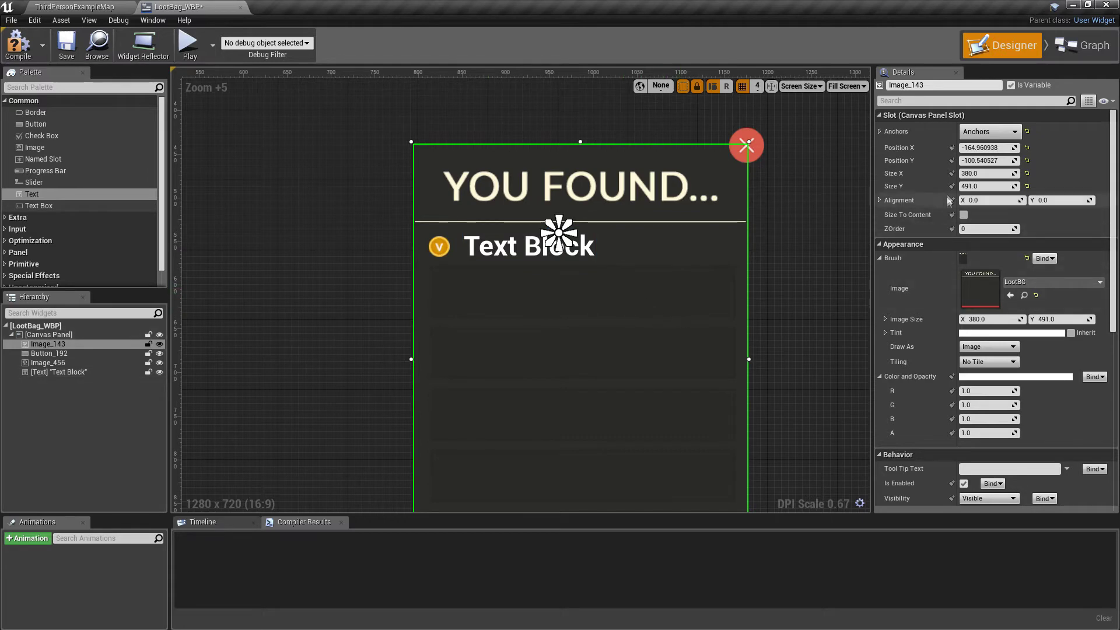
left_click(439, 246)
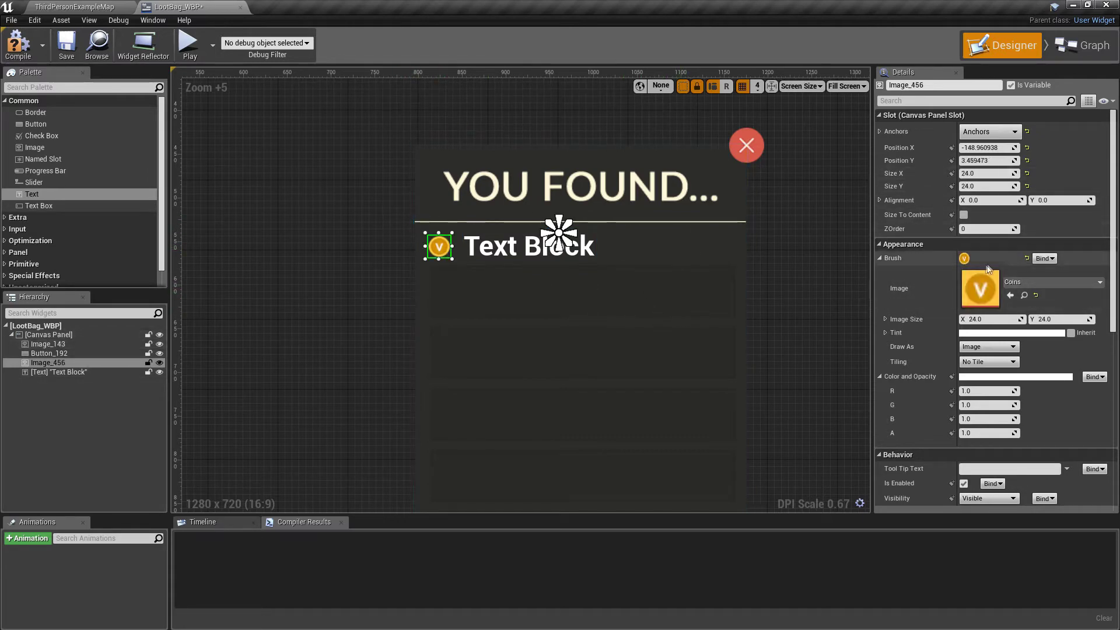
left_click(989, 133)
Step: Anchor the Text Block and the close button to the widget centre
left_click(549, 245)
left_click(990, 131)
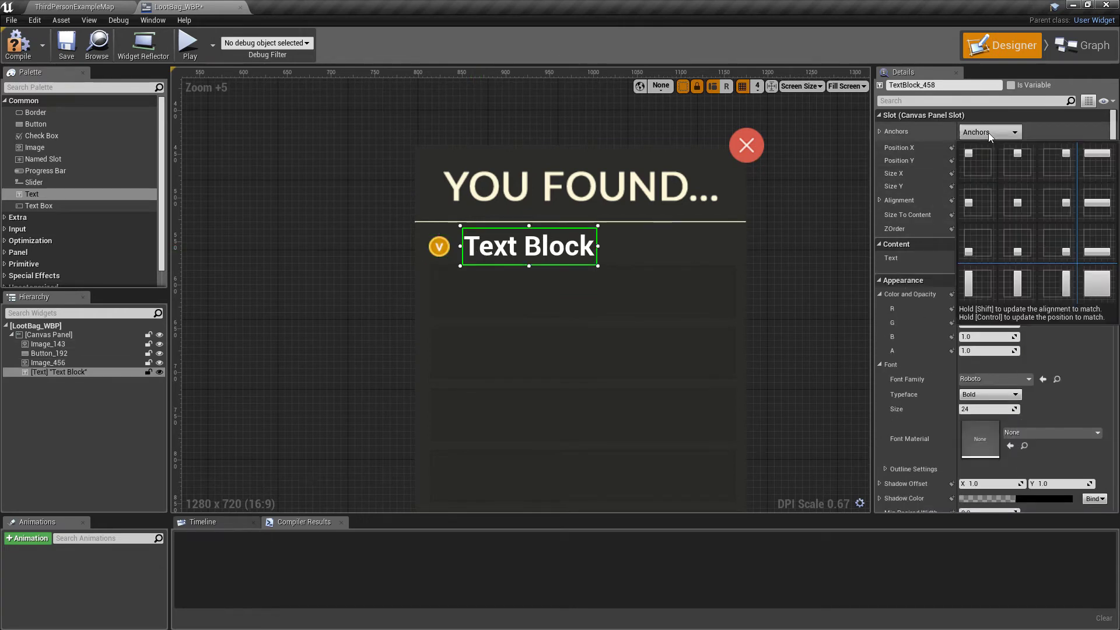
left_click(1016, 201)
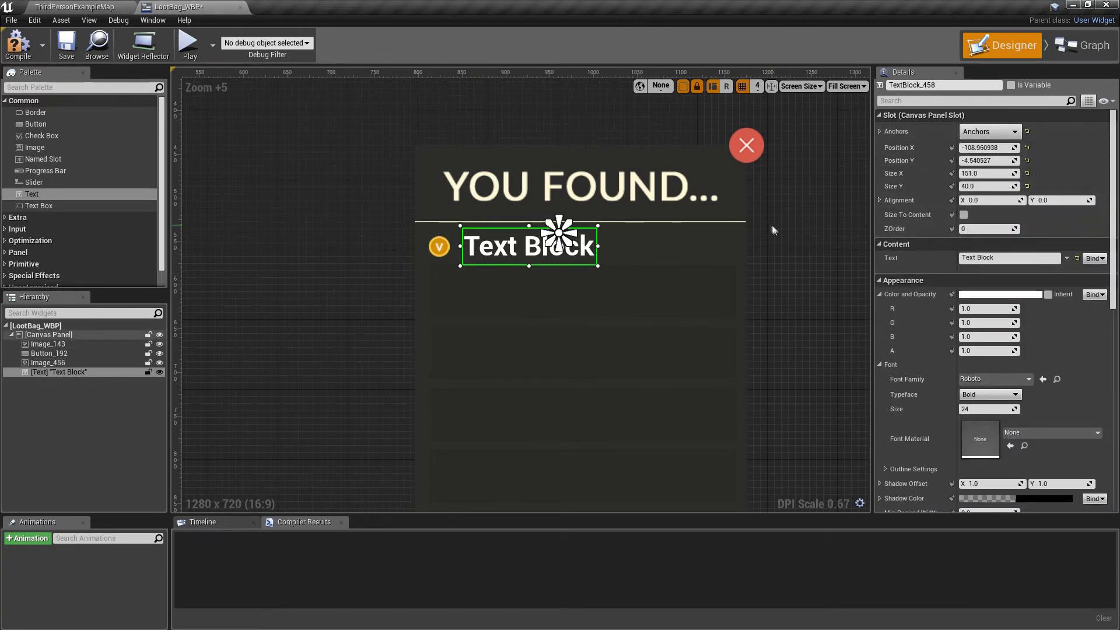
left_click(750, 156)
left_click(991, 132)
left_click(1015, 204)
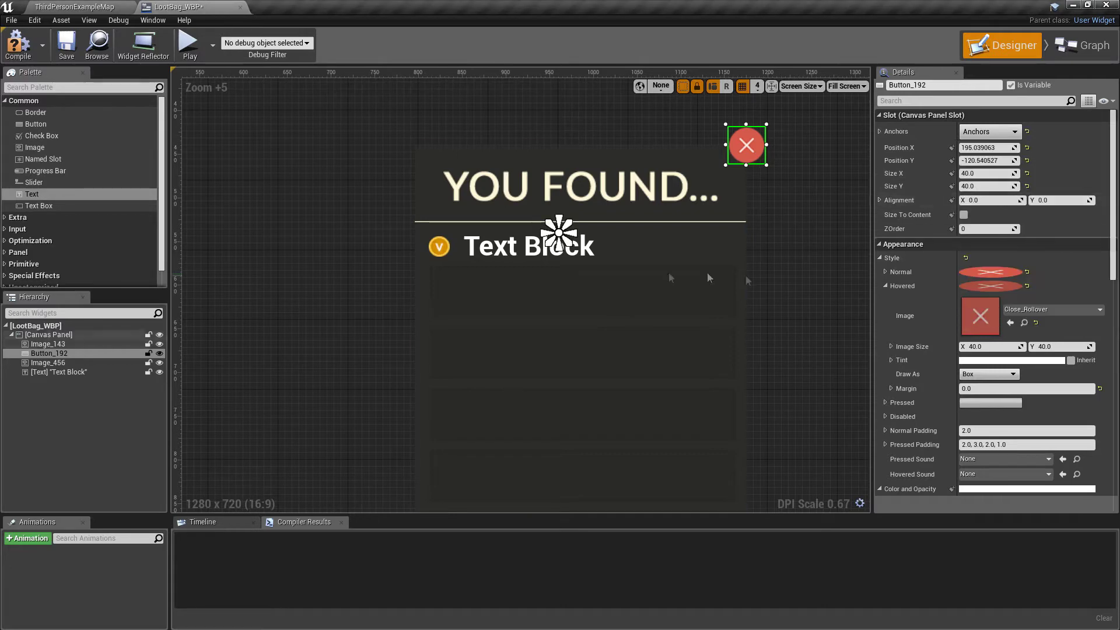
left_click(543, 248)
left_click(999, 259)
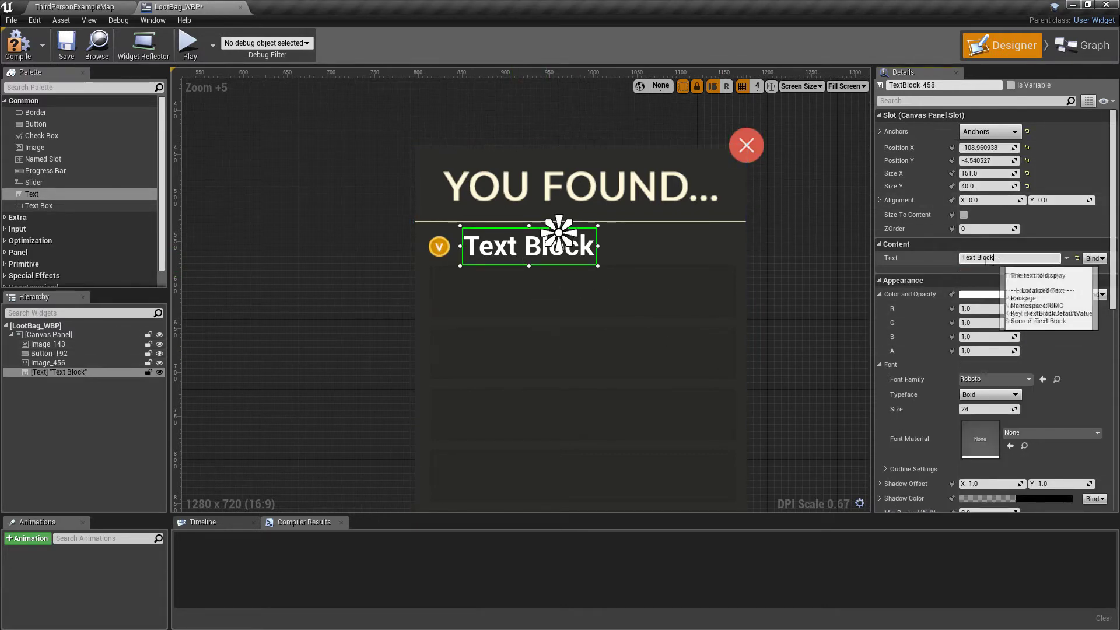
Step: Change the text to 018 at font size 13 and move it beside the V icon
key("ctrl+a")
type("018")
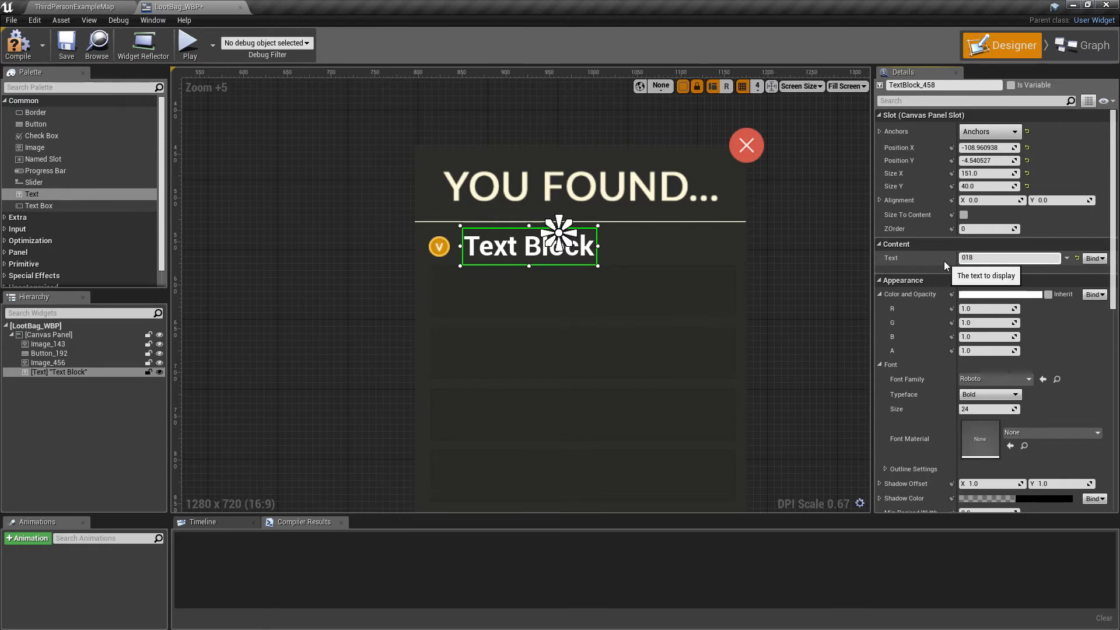
key("Return")
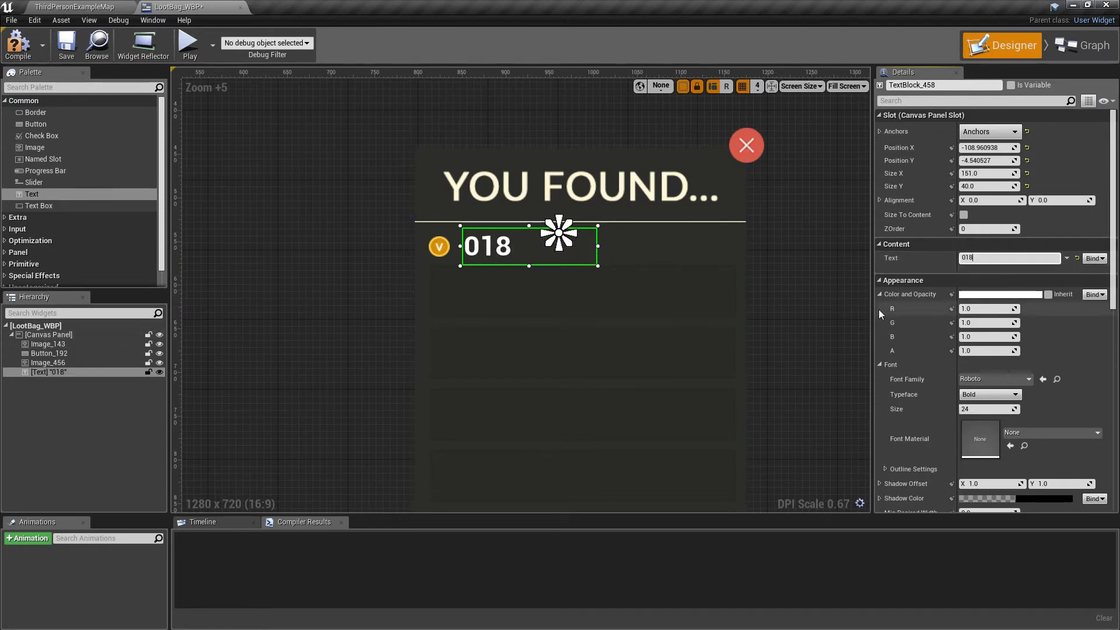
left_click(986, 410)
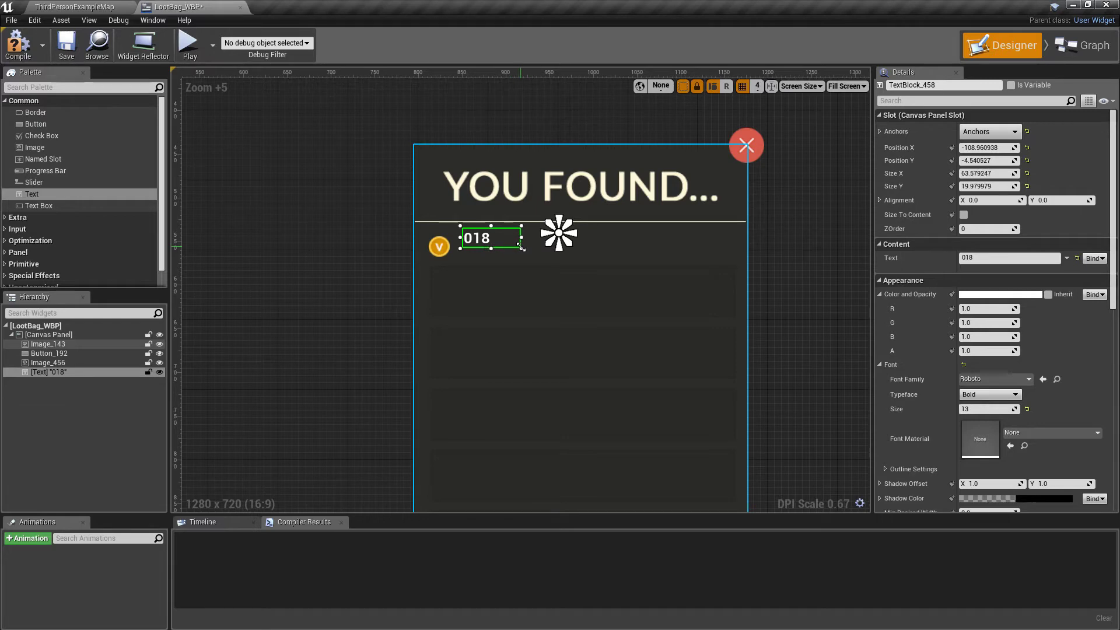
left_click_drag(521, 248, 477, 250)
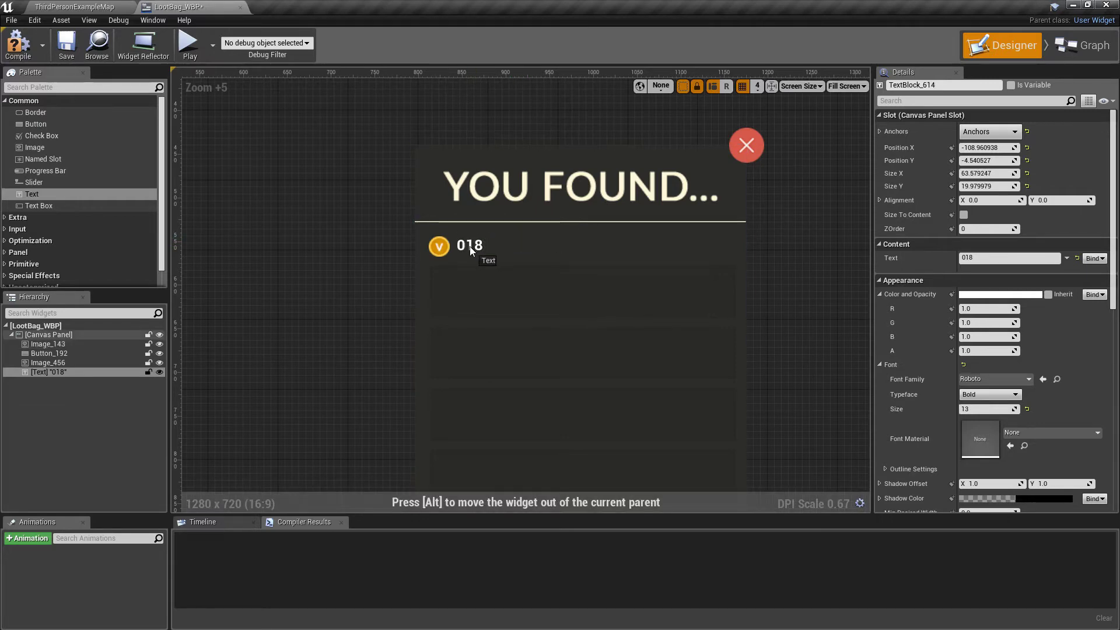
left_click_drag(471, 250, 472, 250)
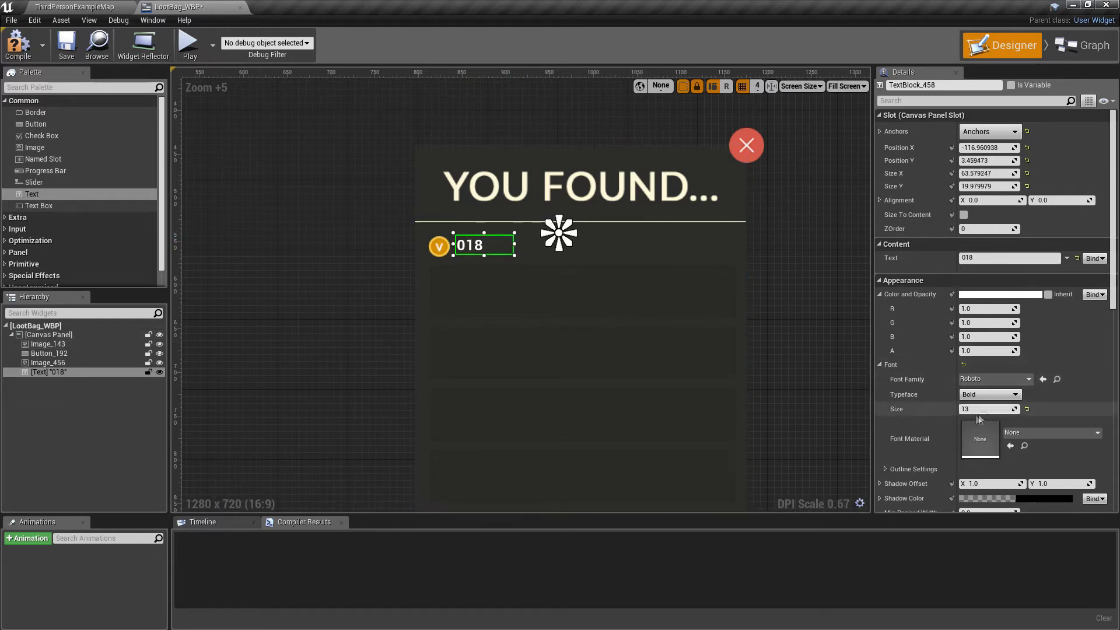
scroll(973, 418, "down", 1)
Step: Switch the 018 text to Light typeface and align it with grid snap 1
left_click(986, 375)
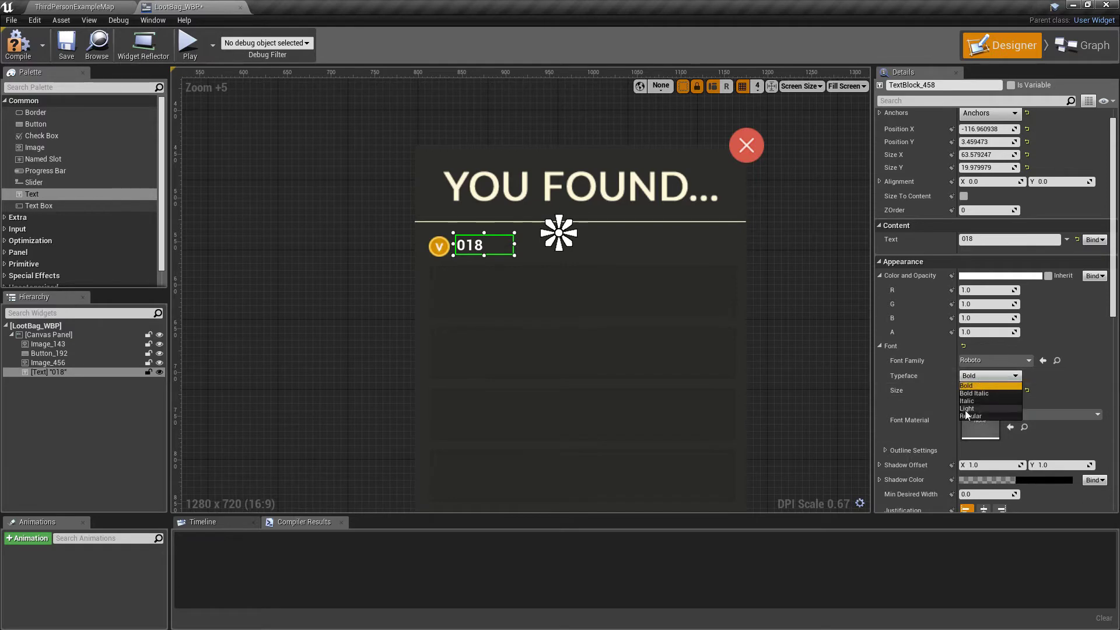
left_click(969, 409)
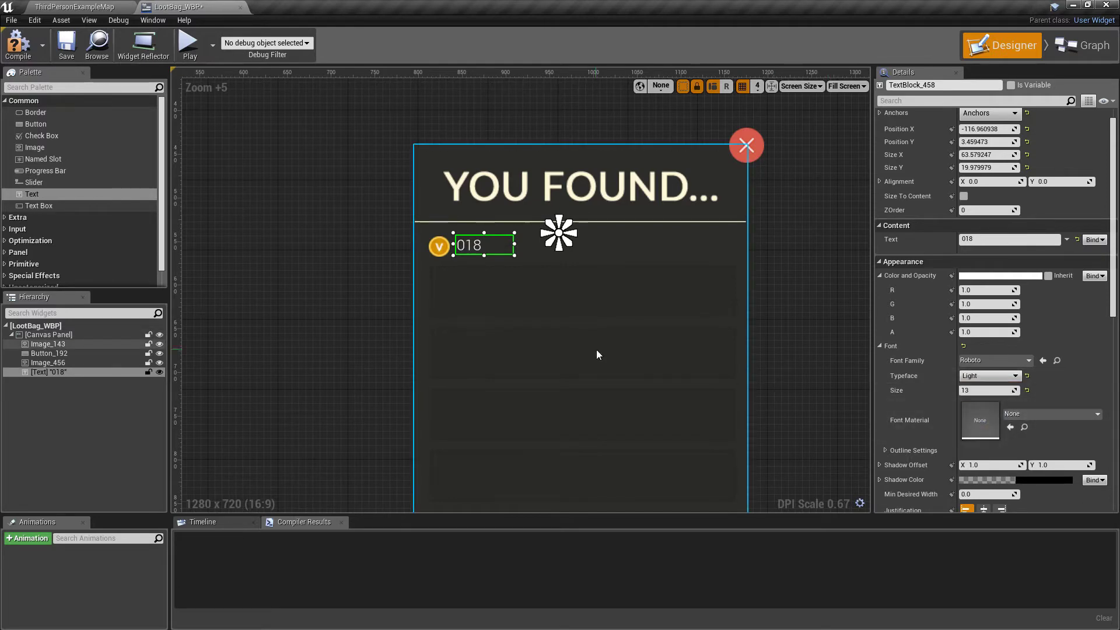
scroll(473, 280, "up", 2)
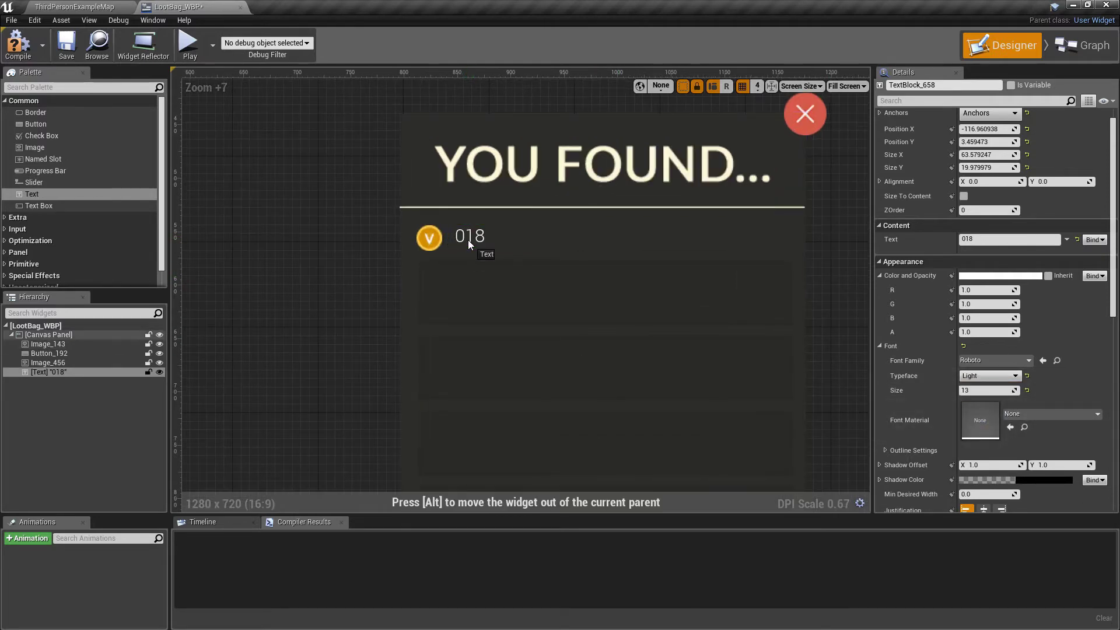
left_click(757, 92)
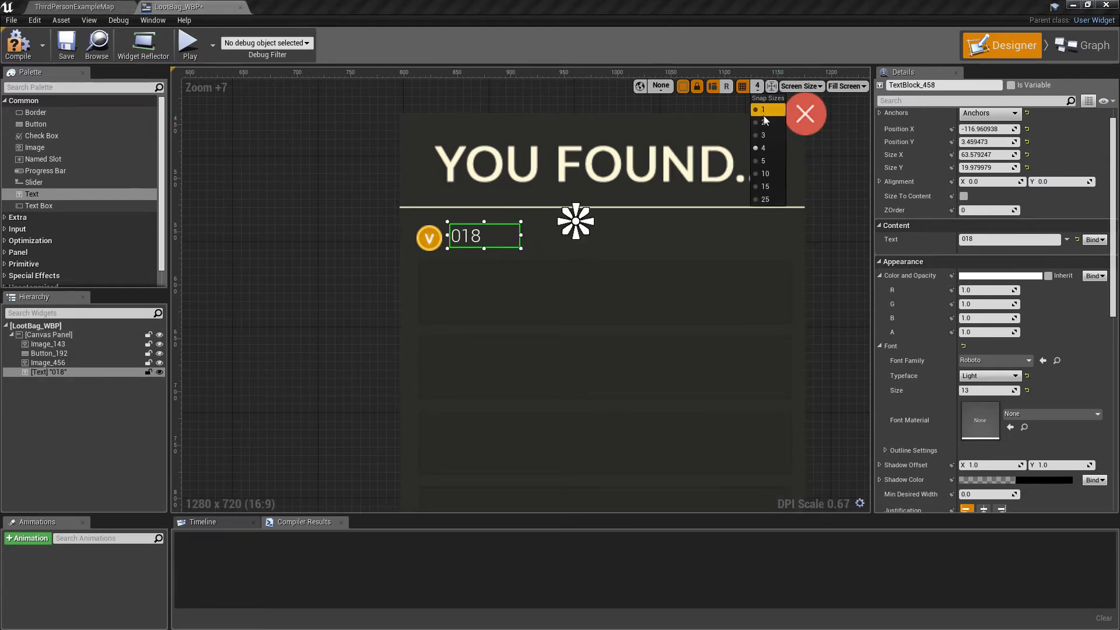
left_click(769, 113)
left_click_drag(476, 240, 472, 238)
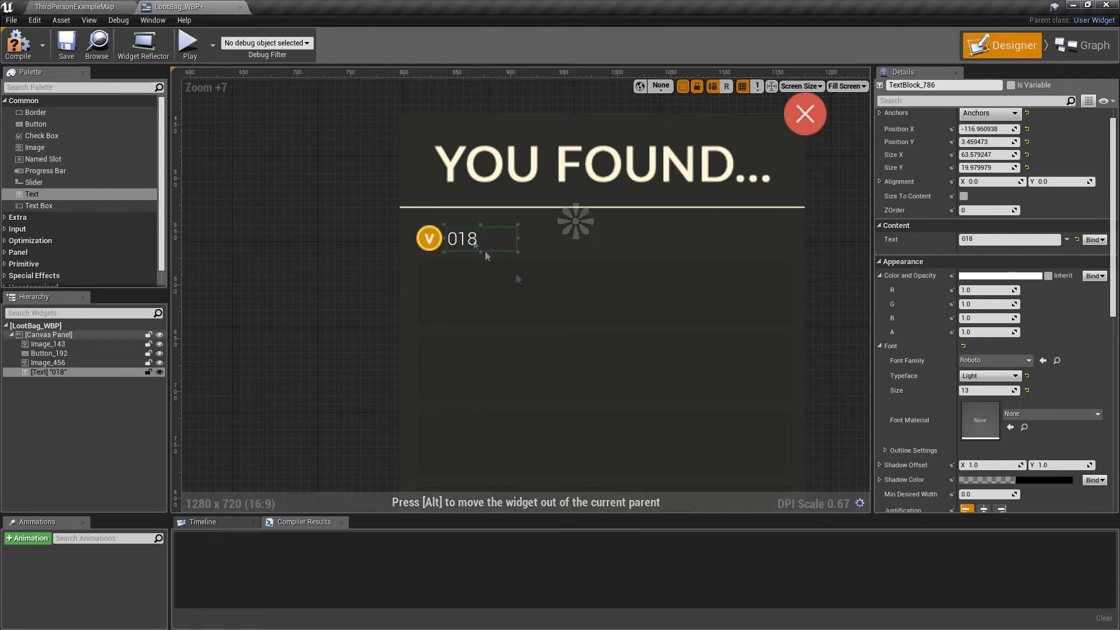
Step: Tint the 018 text pale yellow (G 0.936, B 0.548)
left_click(1021, 277)
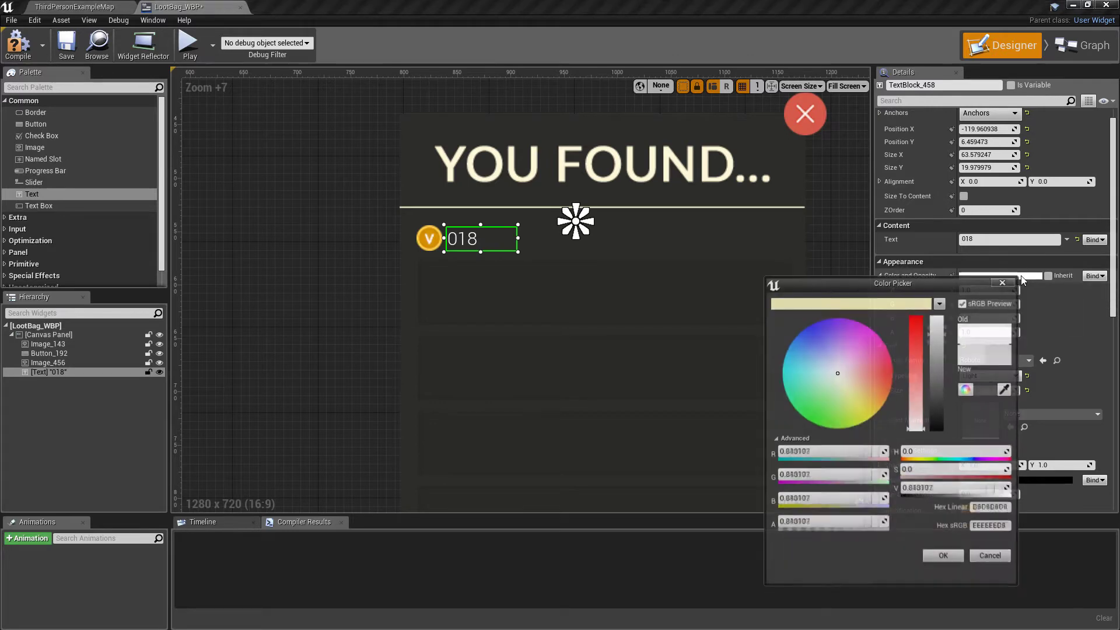
left_click(858, 306)
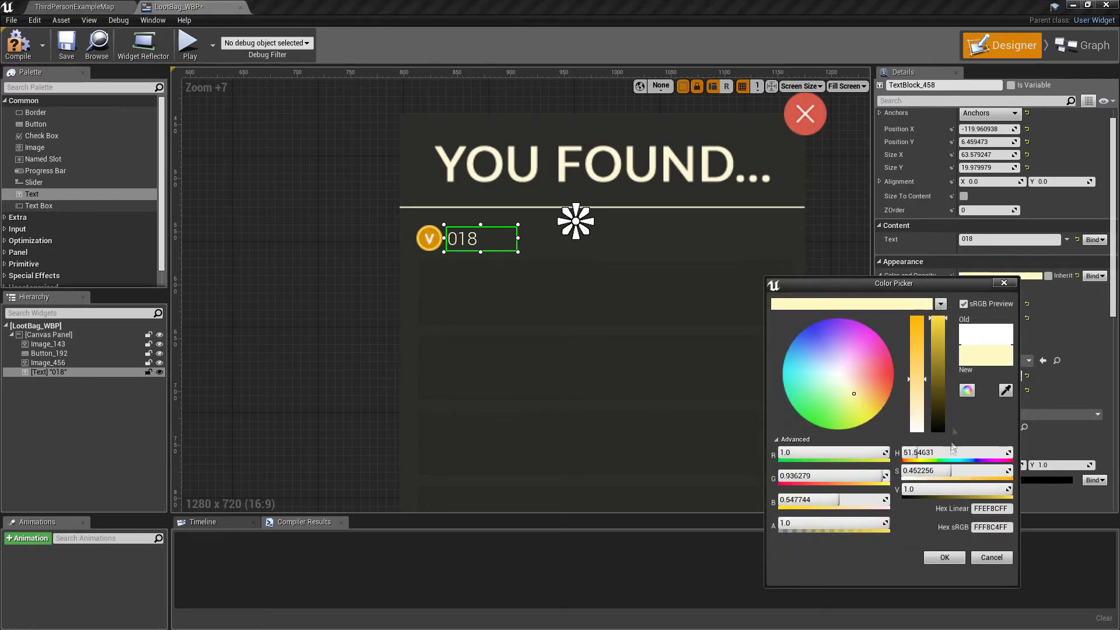
left_click(945, 559)
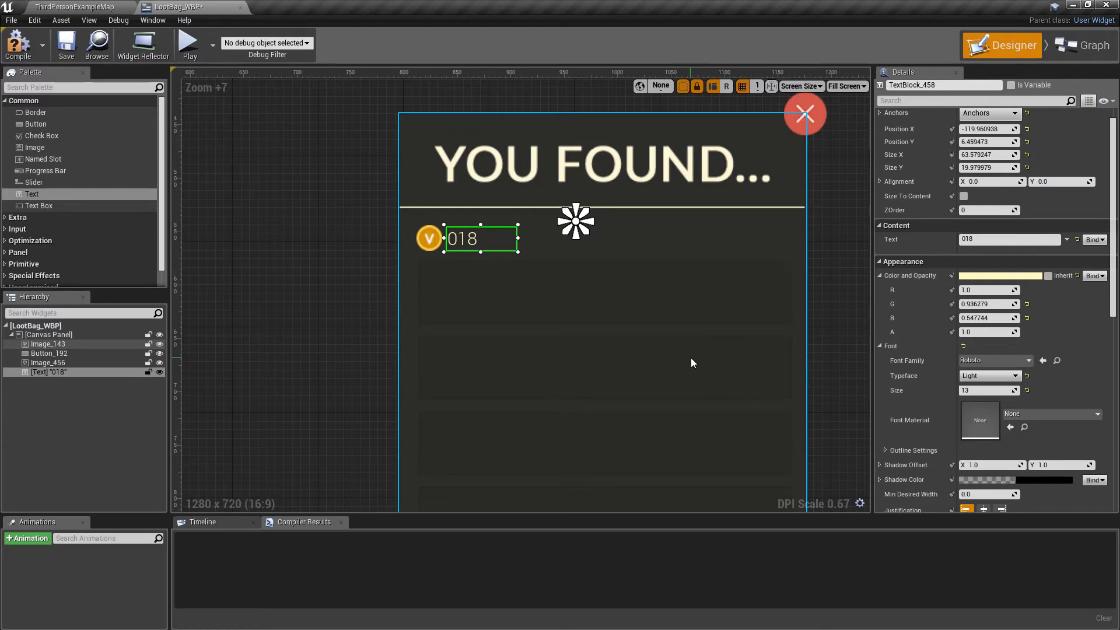
left_click(805, 115)
Step: Add an OnClicked event for the close button Button_192
scroll(780, 200, "down", 1)
scroll(781, 200, "down", 1)
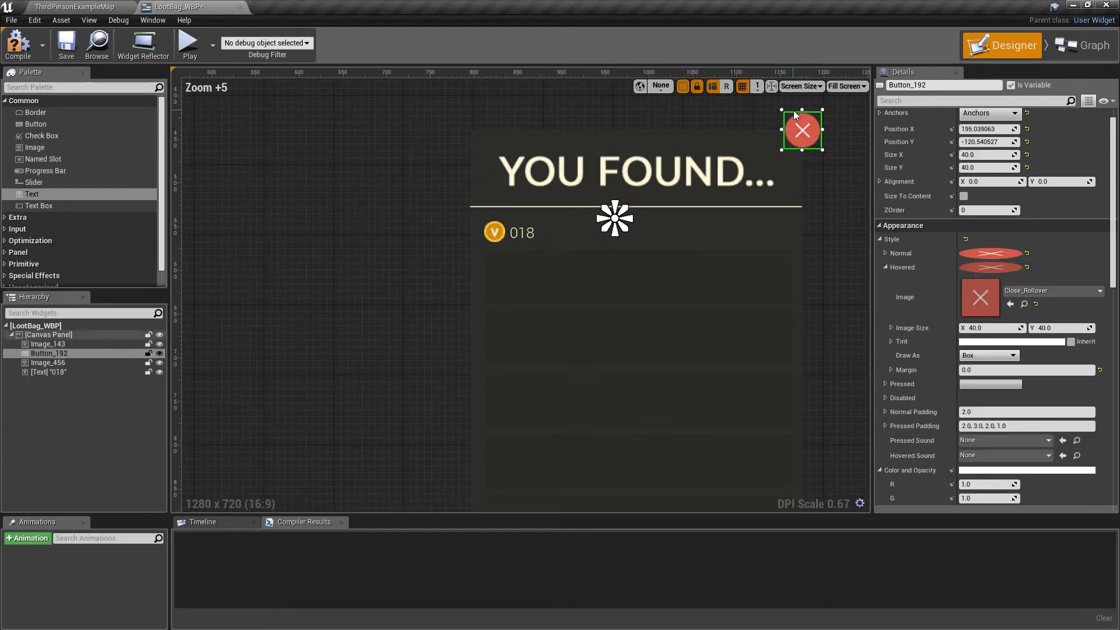
scroll(1015, 379, "down", 1)
scroll(1016, 379, "down", 5)
scroll(1015, 380, "down", 3)
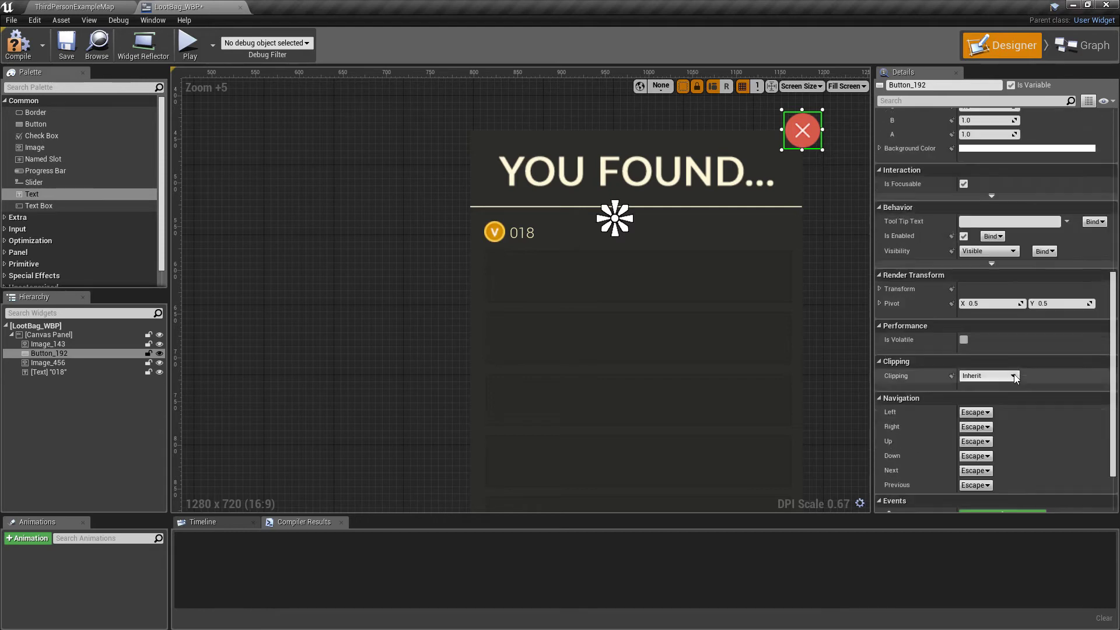
scroll(1014, 372, "down", 2)
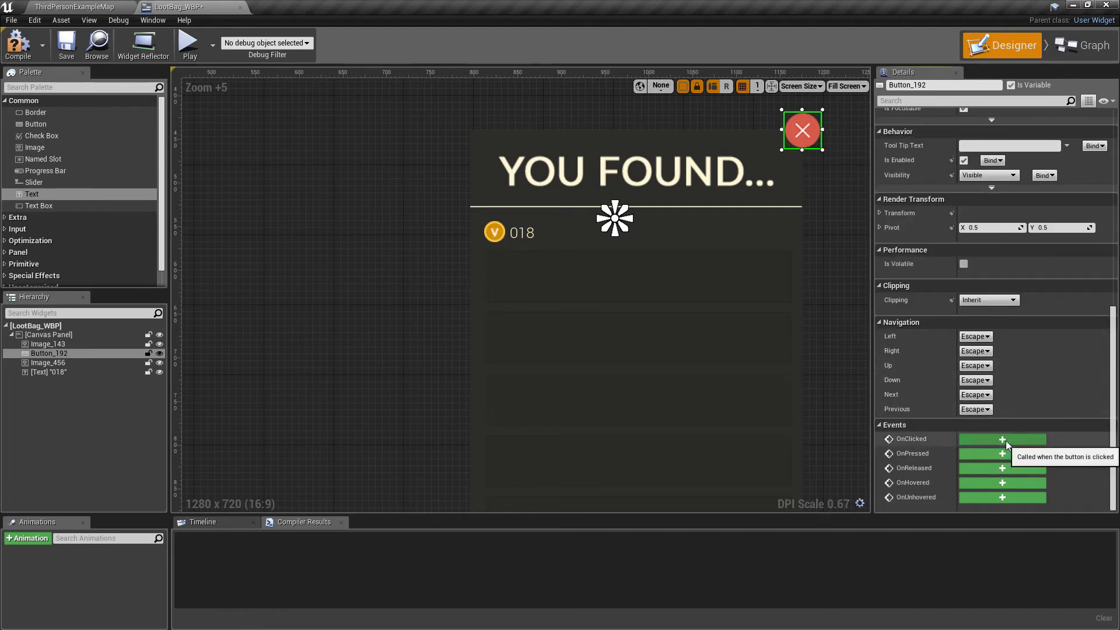
left_click(1006, 442)
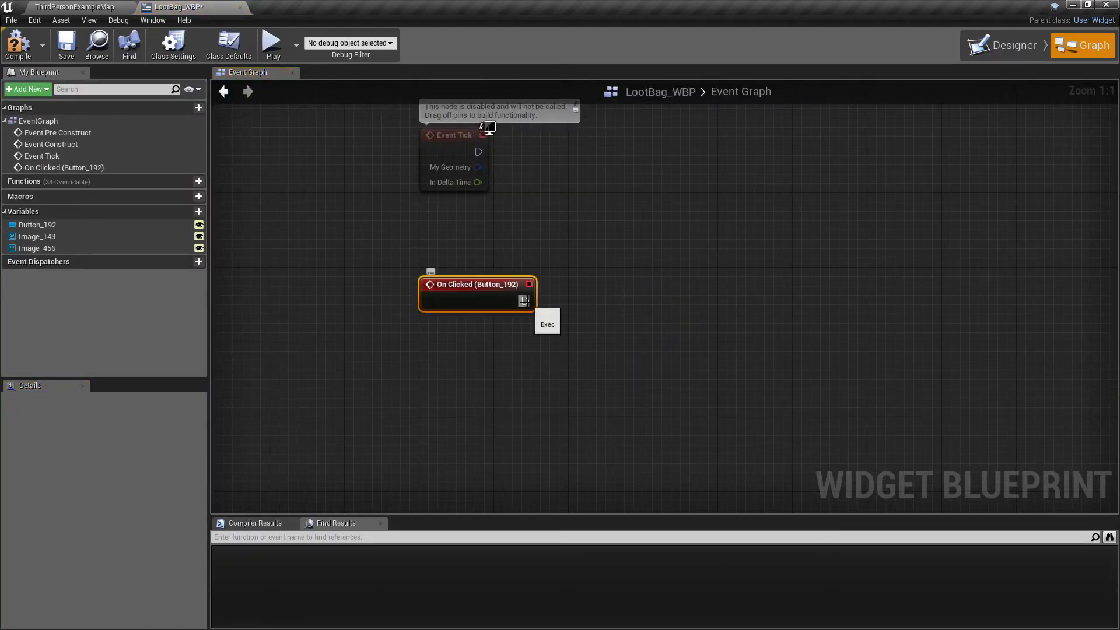
Step: Connect the OnClicked event to a Remove from Parent node and tidy its position
left_click_drag(600, 292, 600, 293)
type("remo")
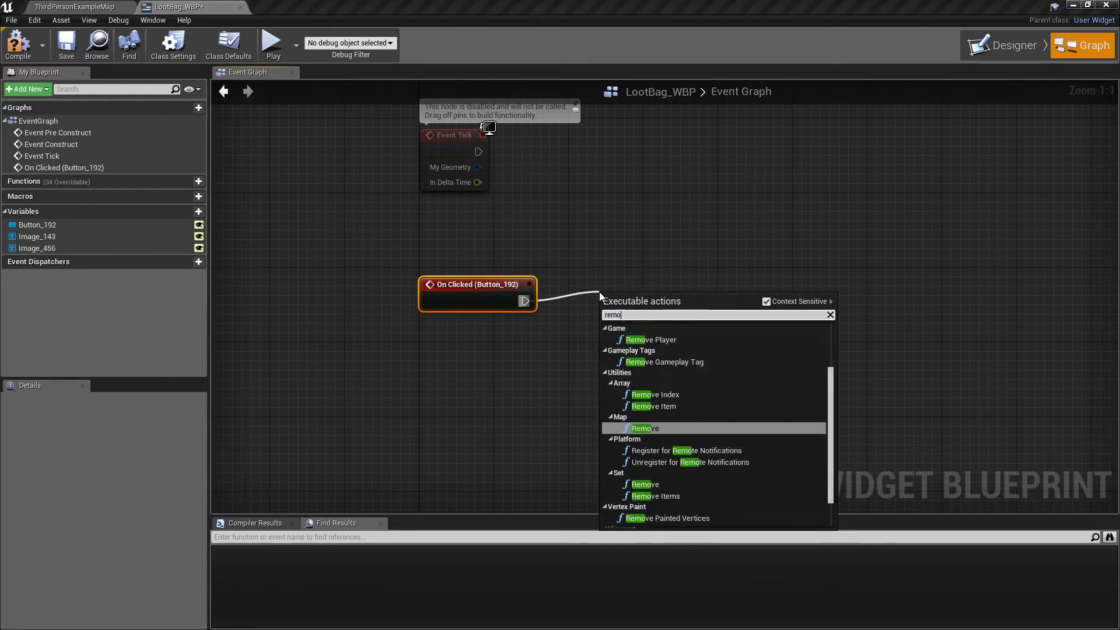
type("ve from")
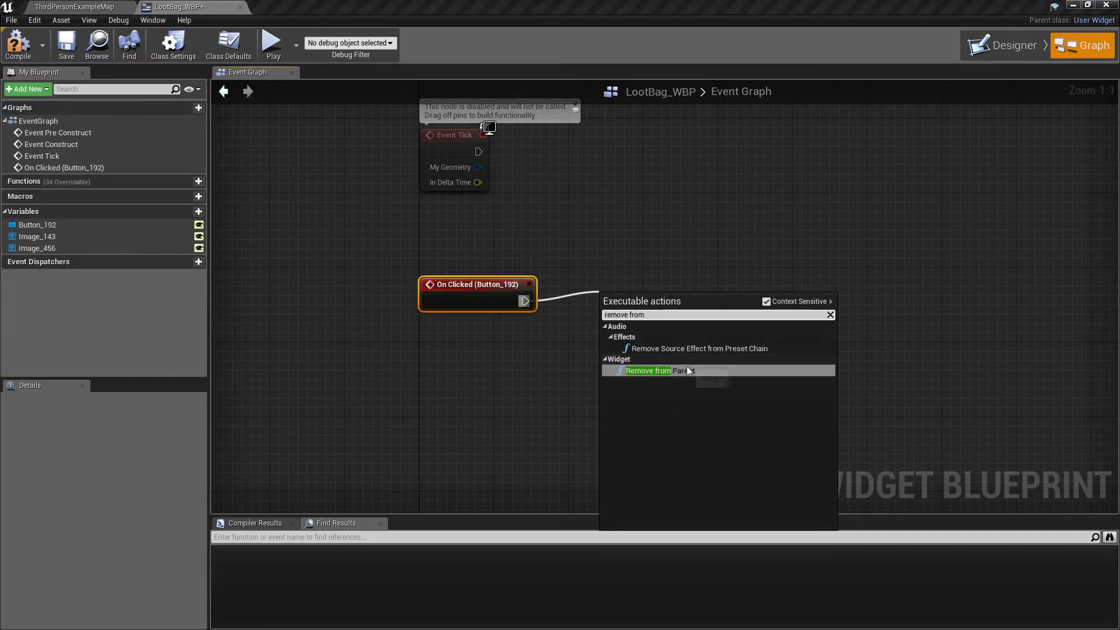
left_click(686, 370)
left_click_drag(661, 324, 670, 315)
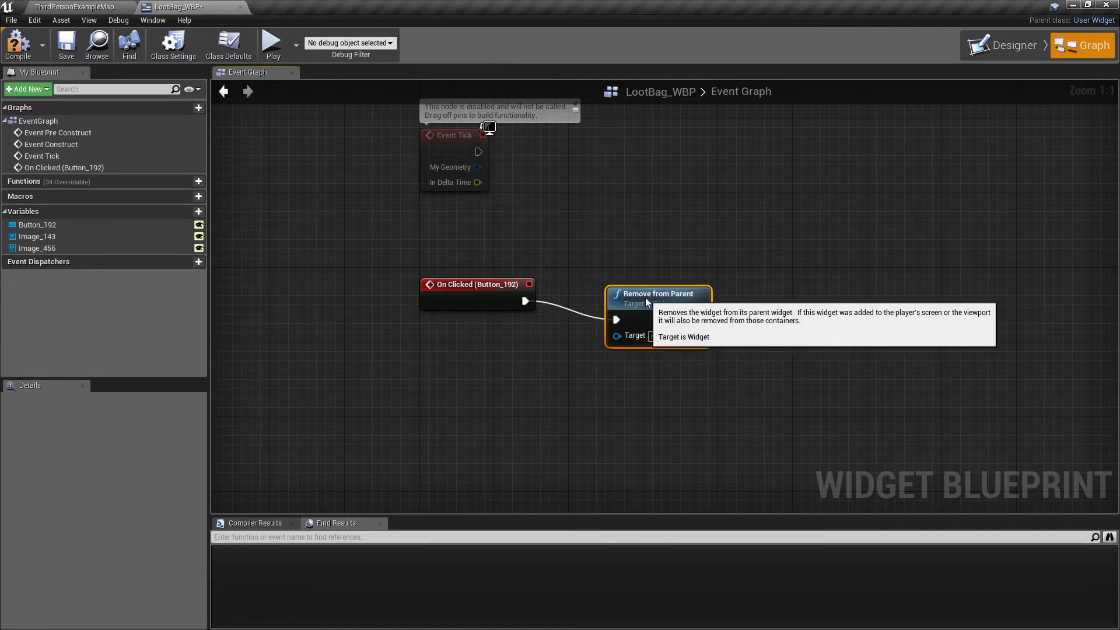
left_click_drag(645, 290, 635, 281)
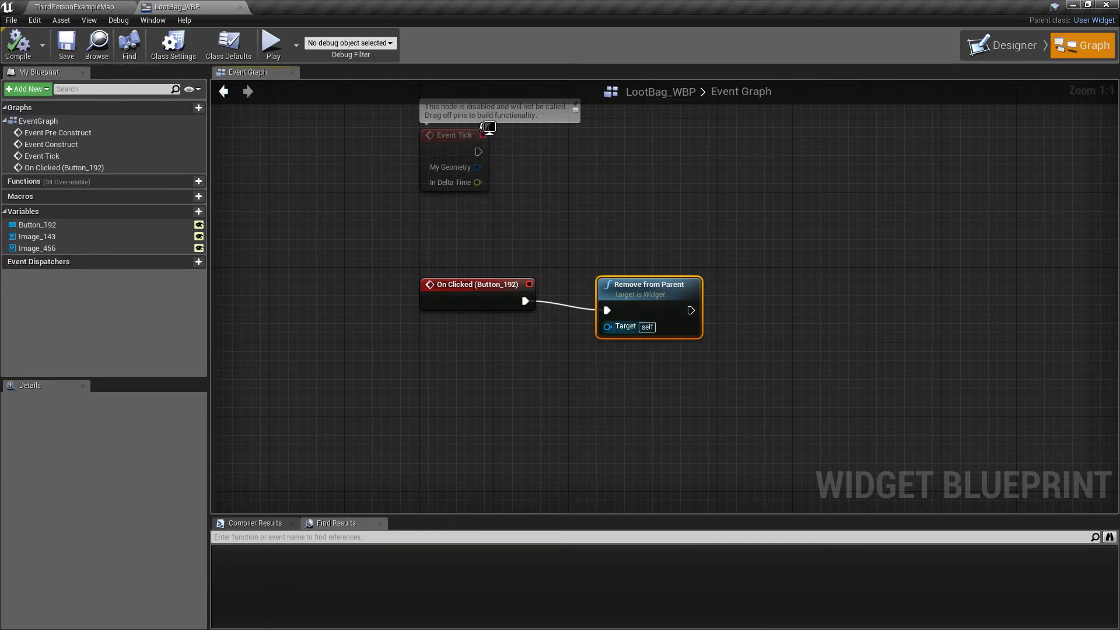
left_click(88, 7)
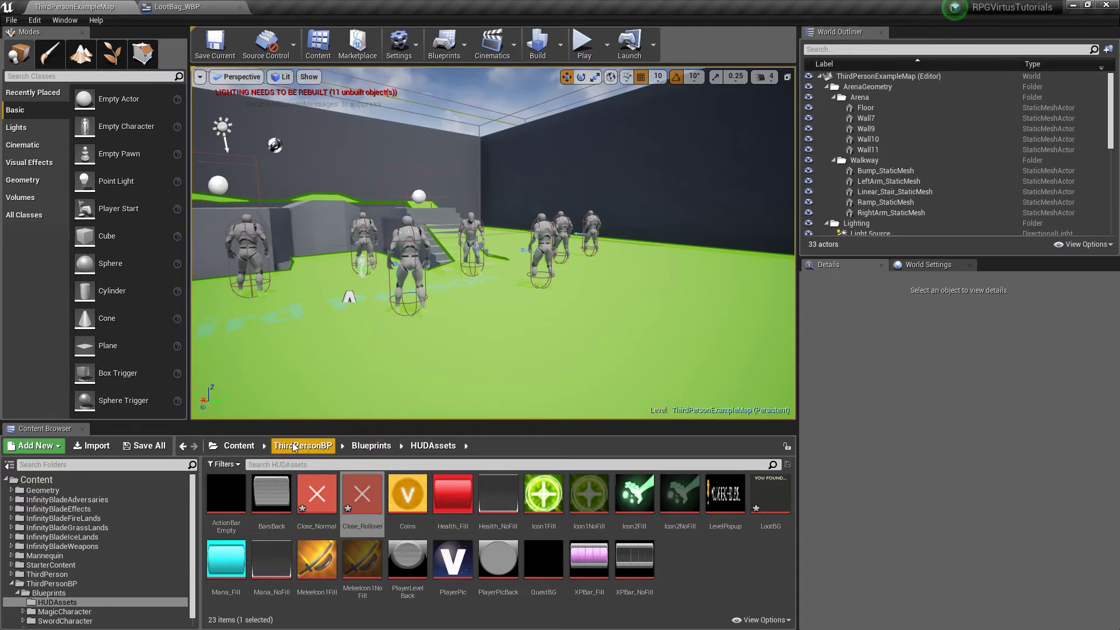
left_click(373, 447)
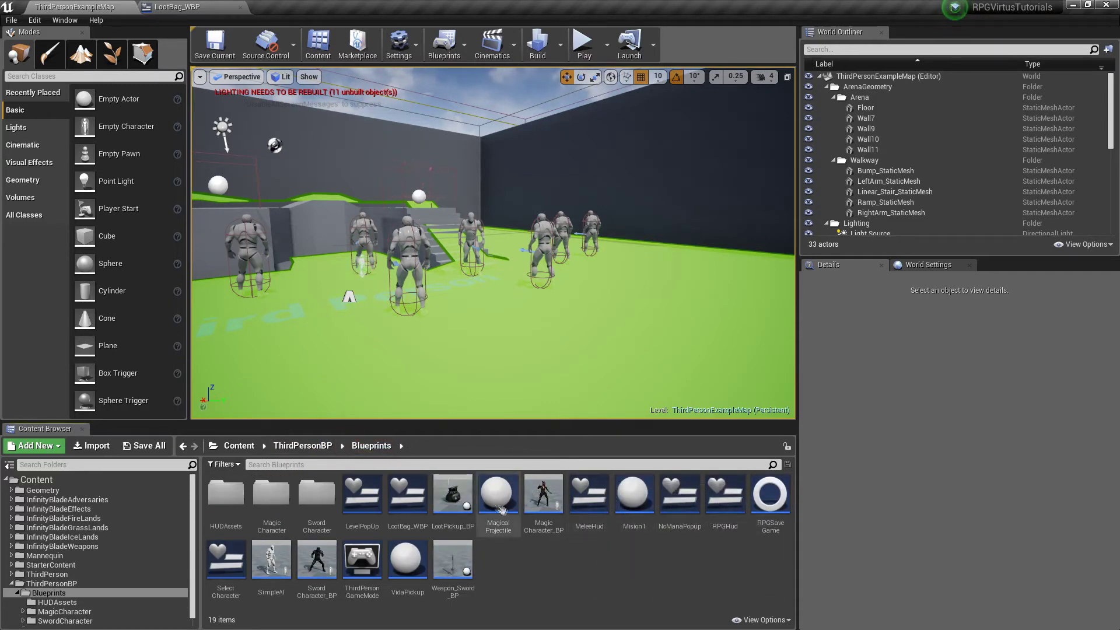
double_click(469, 503)
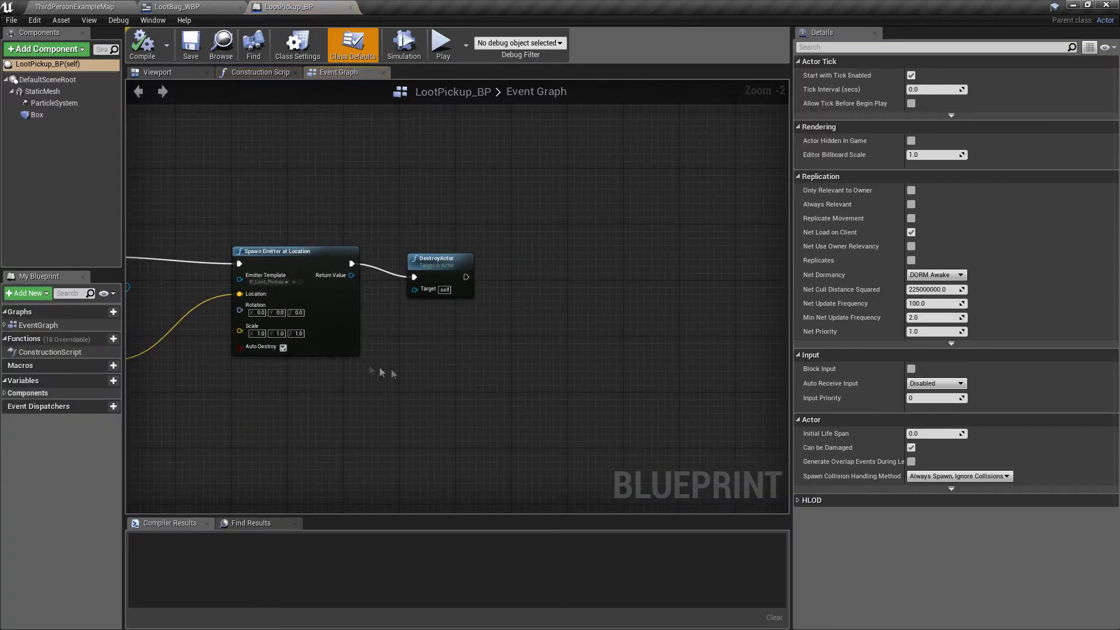
left_click(183, 6)
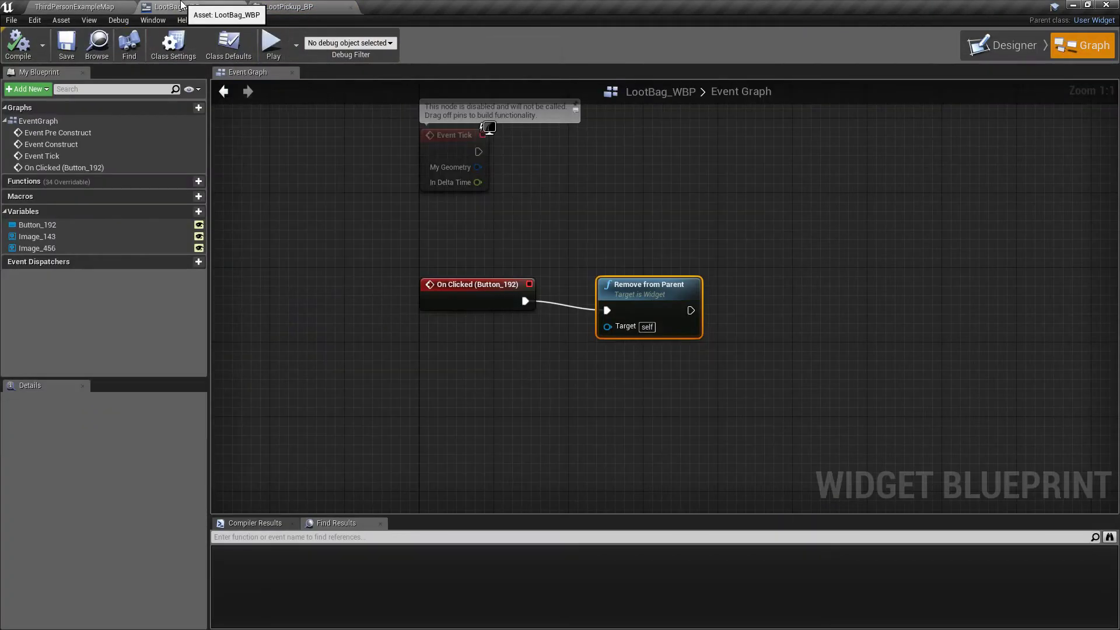
left_click(289, 6)
scroll(435, 365, "down", 3)
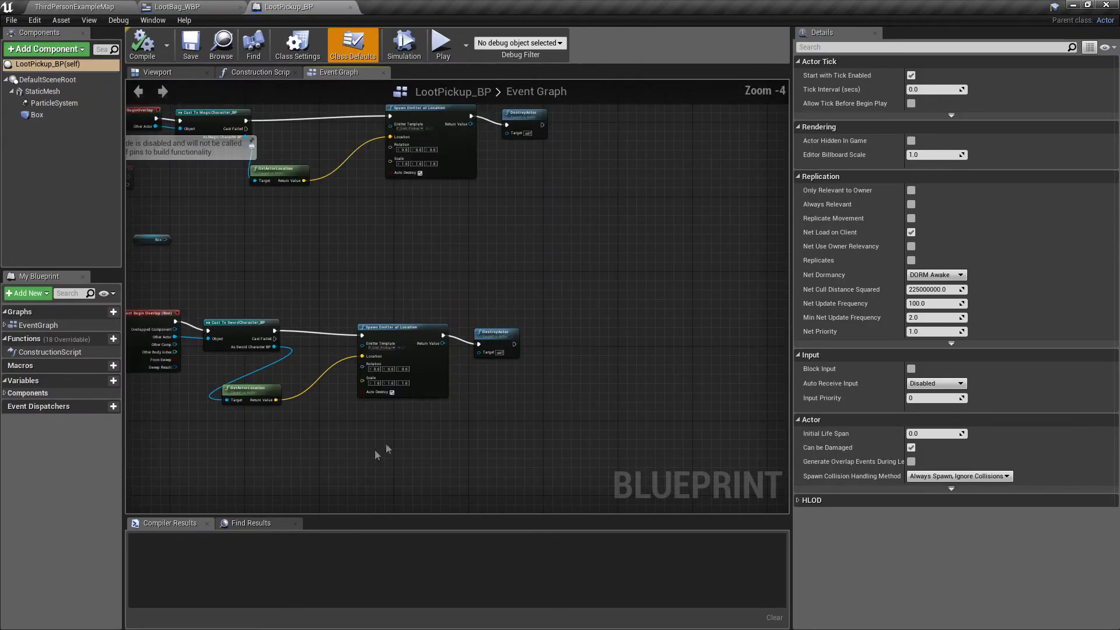
right_click_drag(400, 441, 442, 417)
right_click_drag(388, 288, 352, 444)
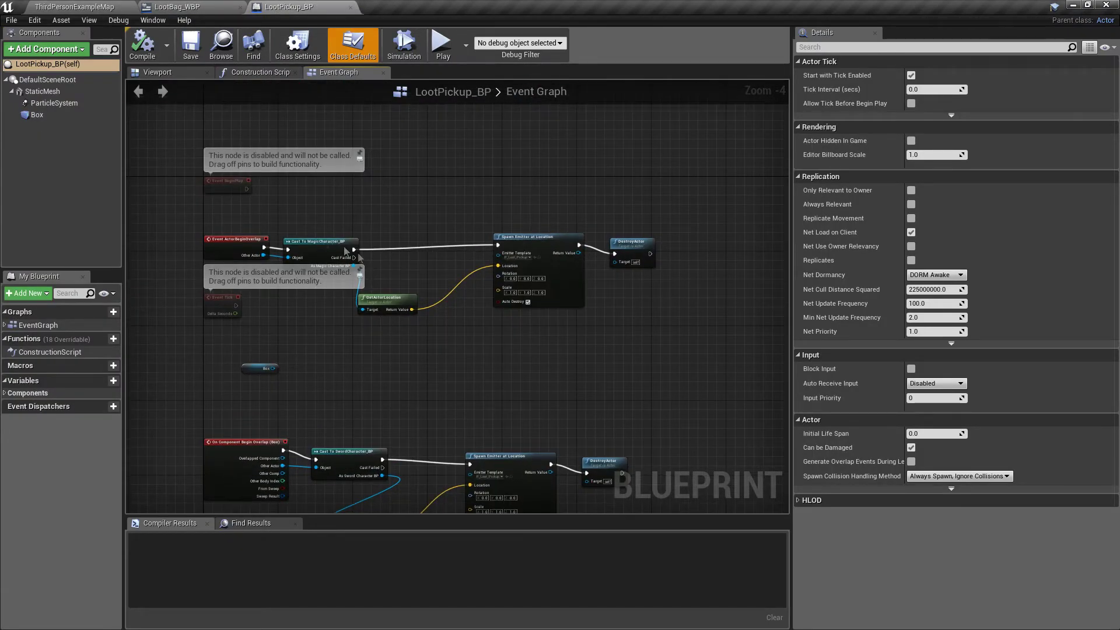
scroll(336, 231, "up", 1)
scroll(336, 231, "up", 1)
right_click_drag(379, 490, 381, 343)
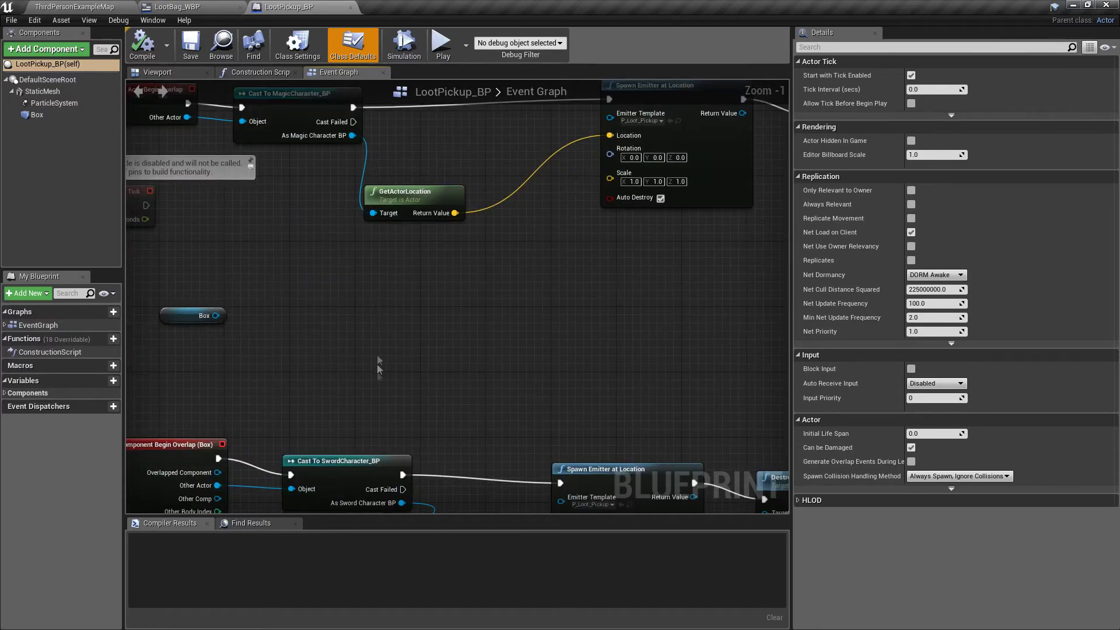
scroll(378, 327, "up", 1)
right_click_drag(448, 332, 357, 328)
right_click_drag(427, 378, 394, 247)
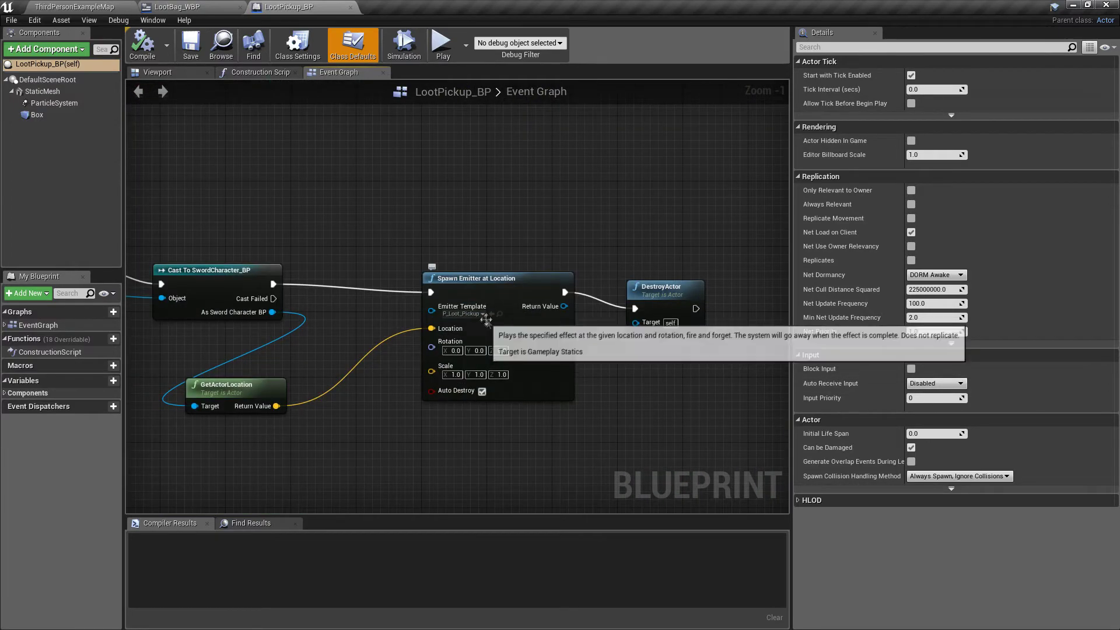
scroll(478, 320, "up", 1)
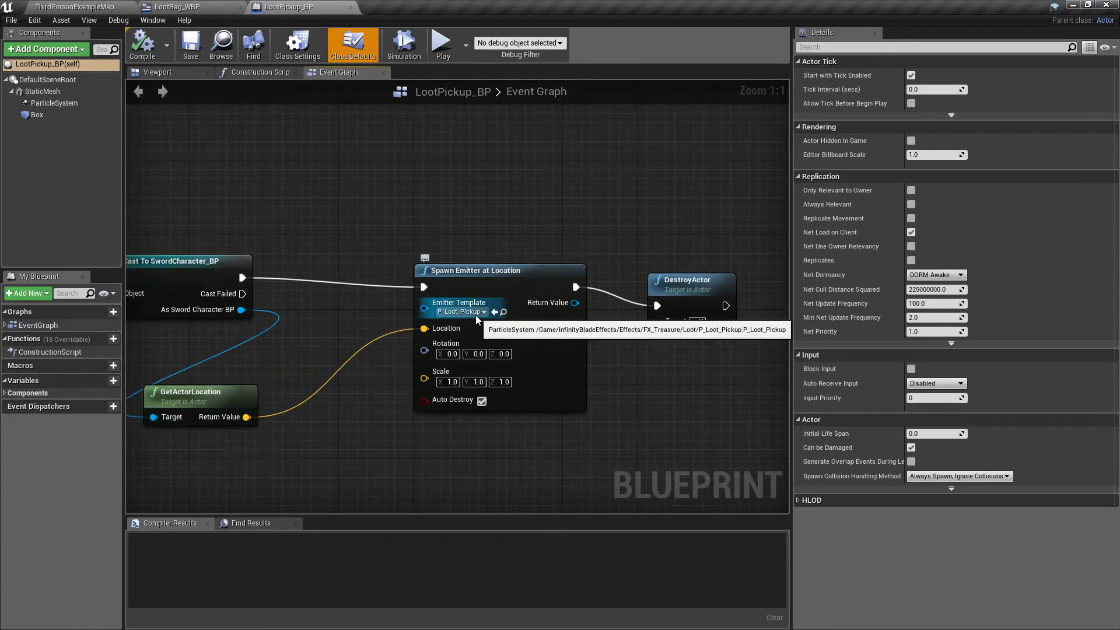
right_click_drag(506, 226, 601, 241)
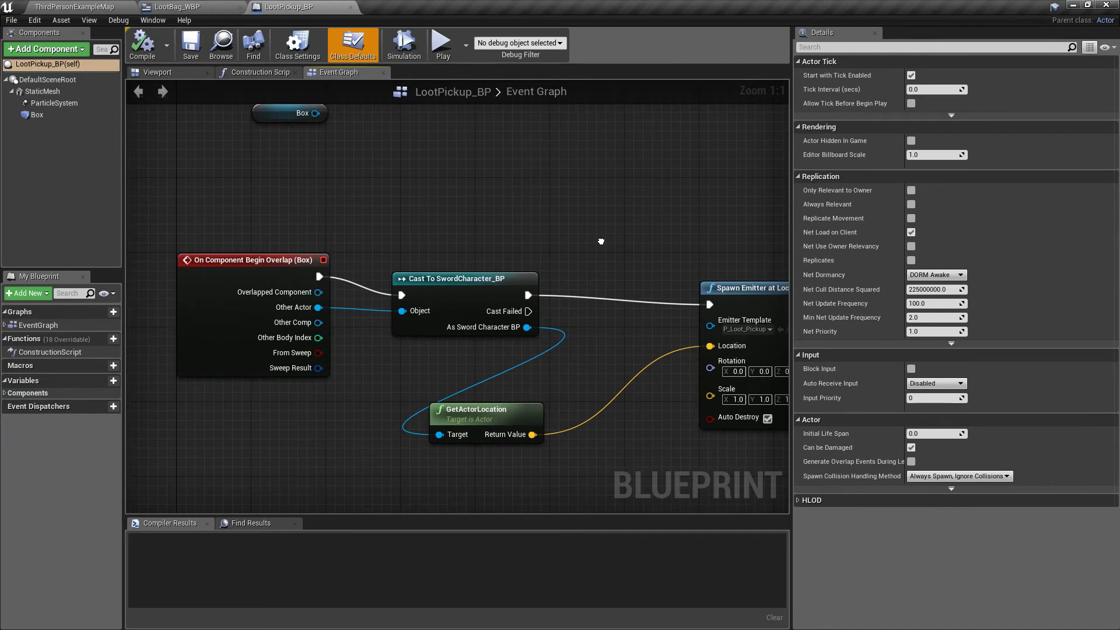
right_click_drag(601, 241, 310, 225)
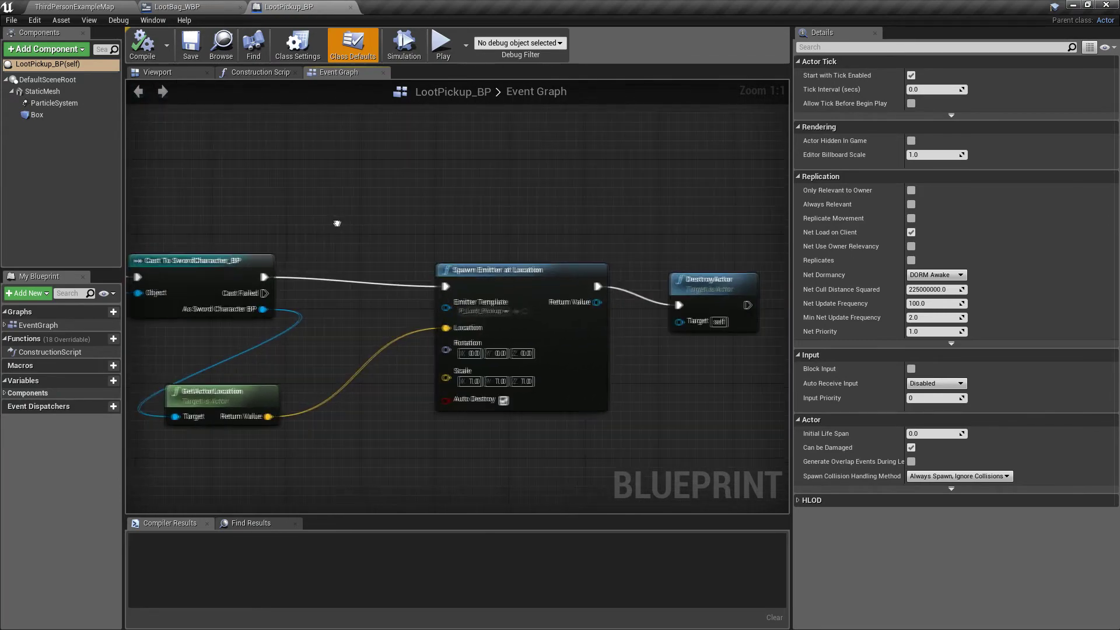
right_click_drag(399, 236, 412, 244)
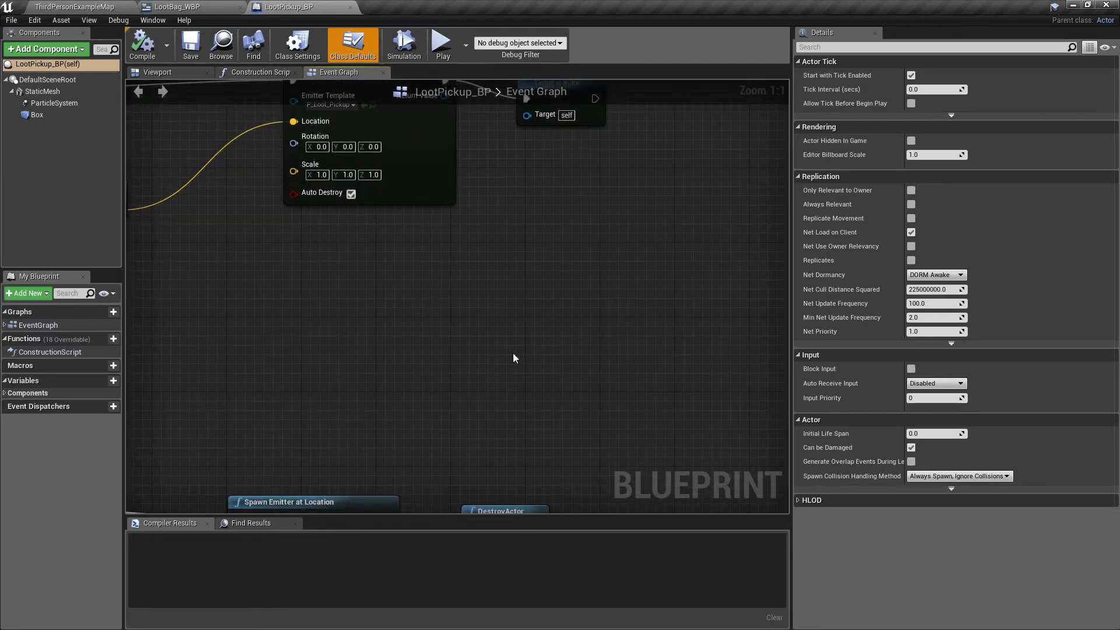
scroll(572, 320, "down", 2)
scroll(459, 362, "up", 2)
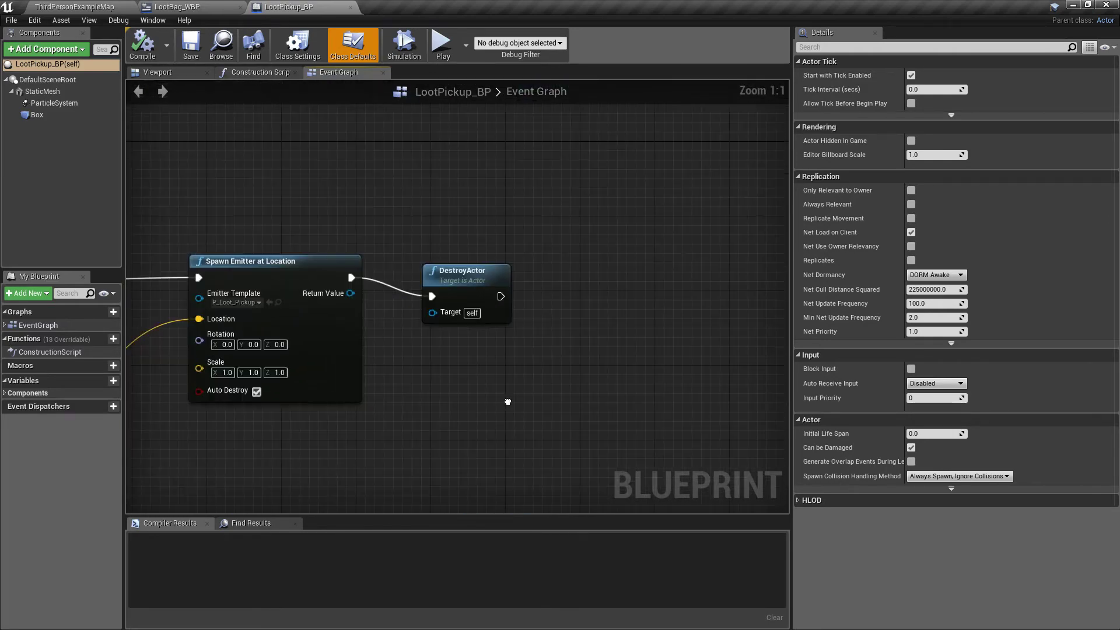
right_click_drag(502, 334, 438, 314)
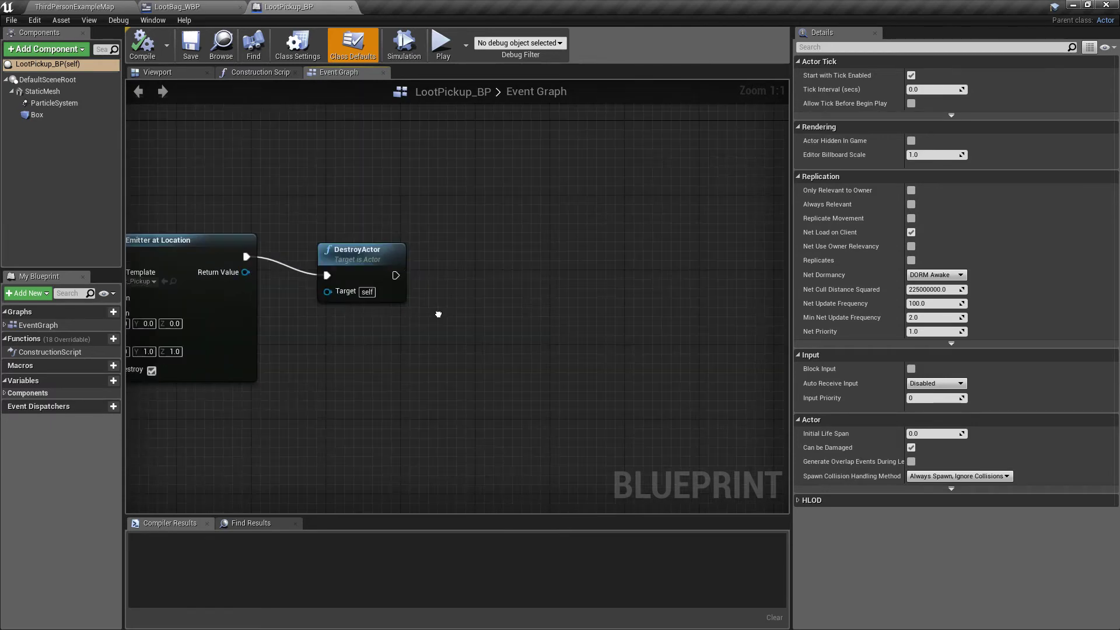
left_click_drag(396, 275, 478, 283)
Step: Add a Create Widget node after DestroyActor with class LootBag_WBP
type("creat")
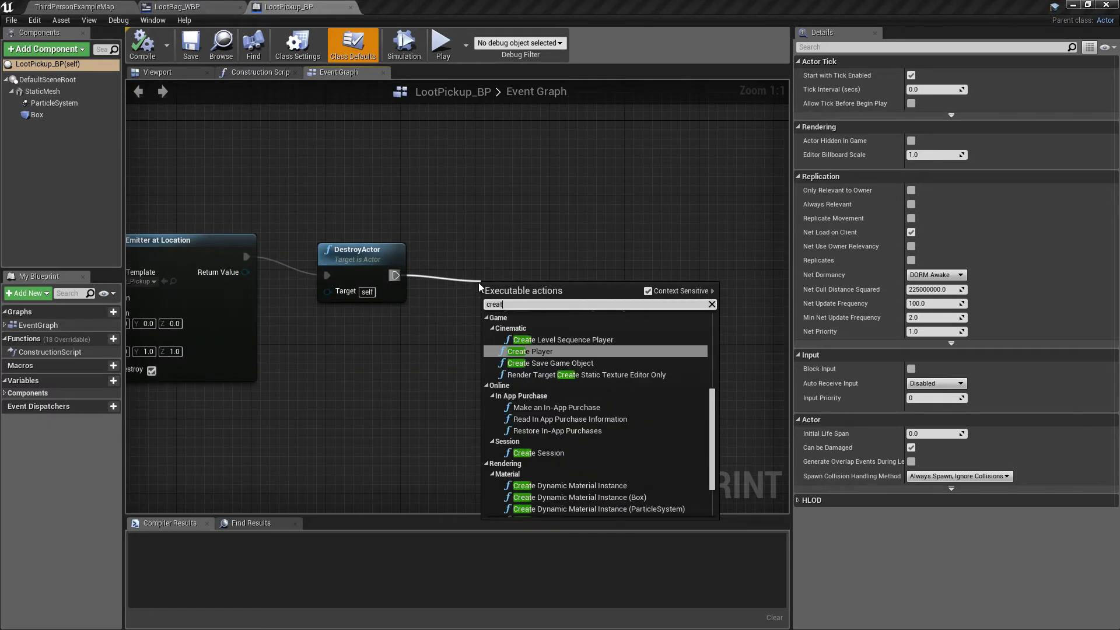
type("e wi")
left_click(557, 367)
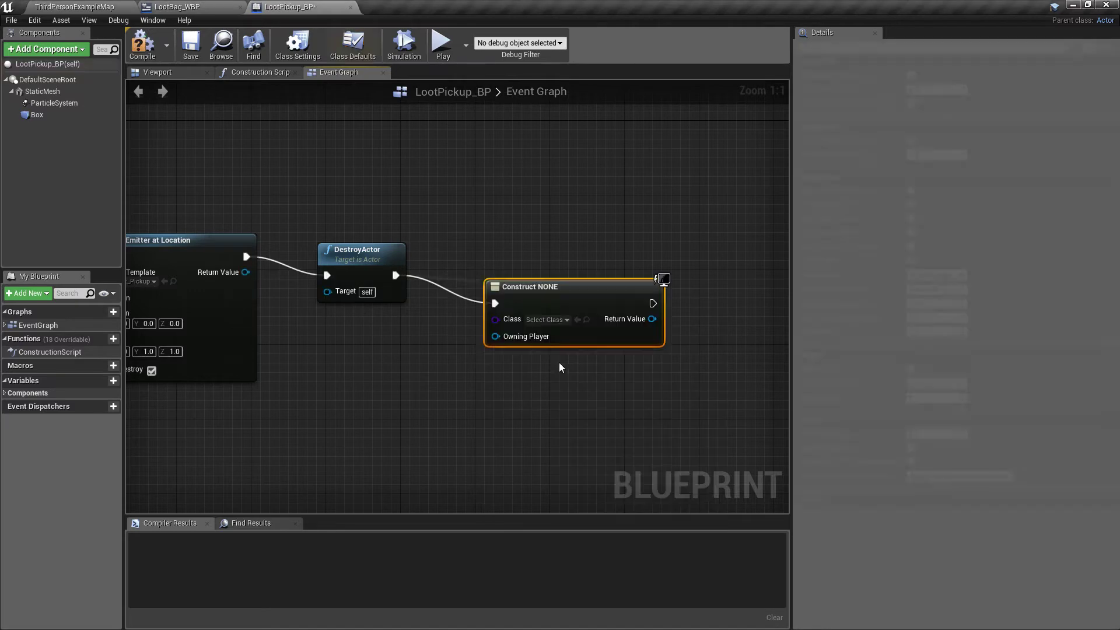
left_click(530, 311)
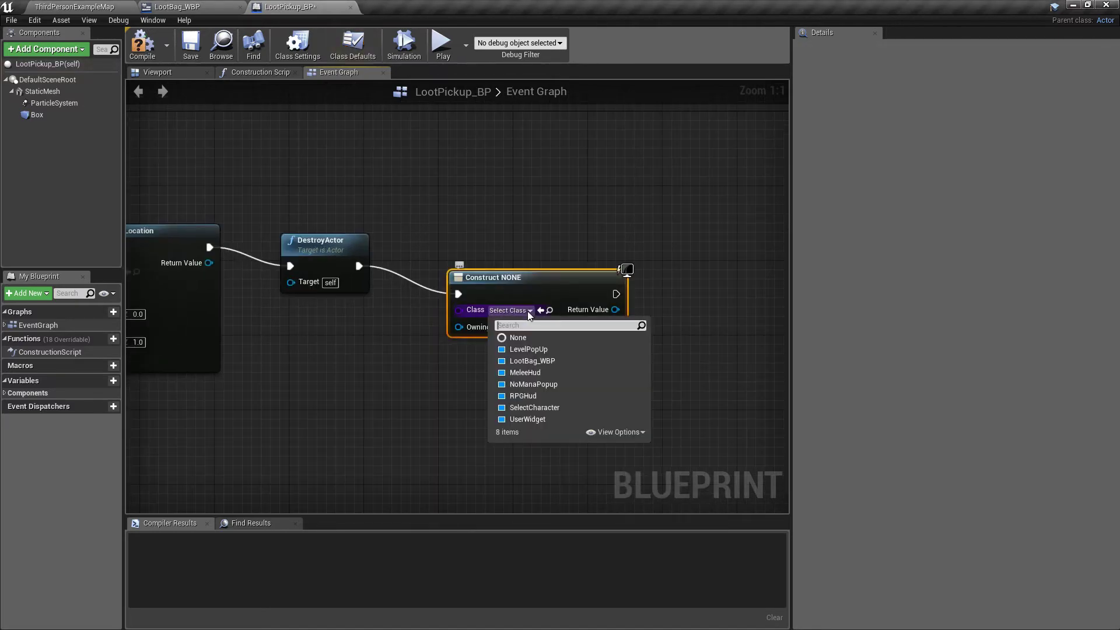
type("lo")
left_click(533, 348)
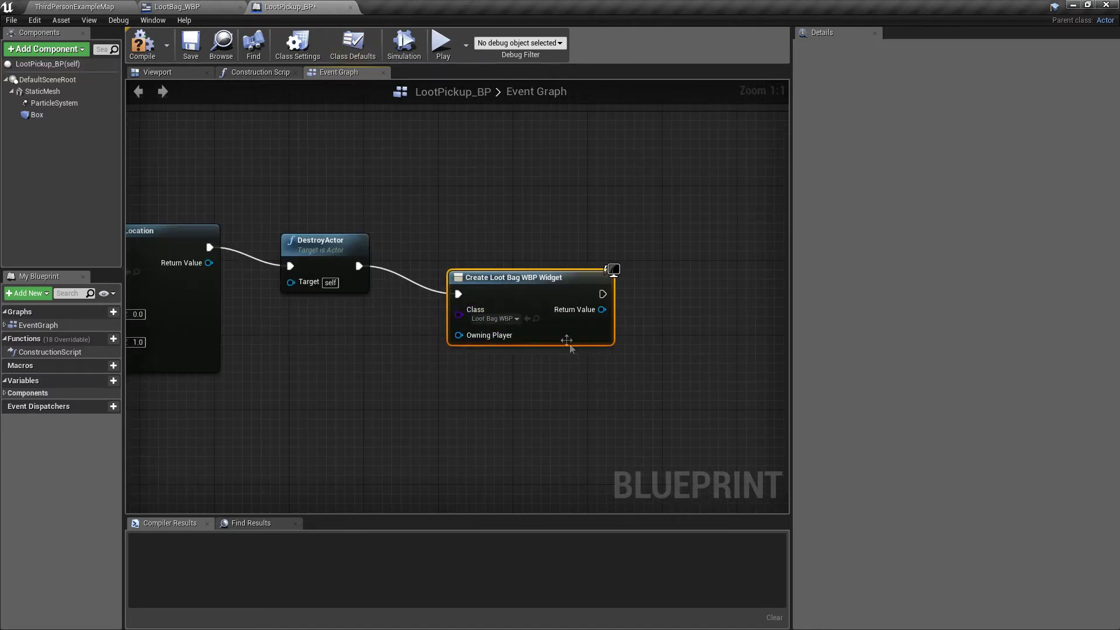
right_click_drag(628, 411, 489, 402)
Step: Feed the widget's Return Value into Add to Viewport and arrange the nodes
left_click_drag(462, 295, 526, 294)
type("add to")
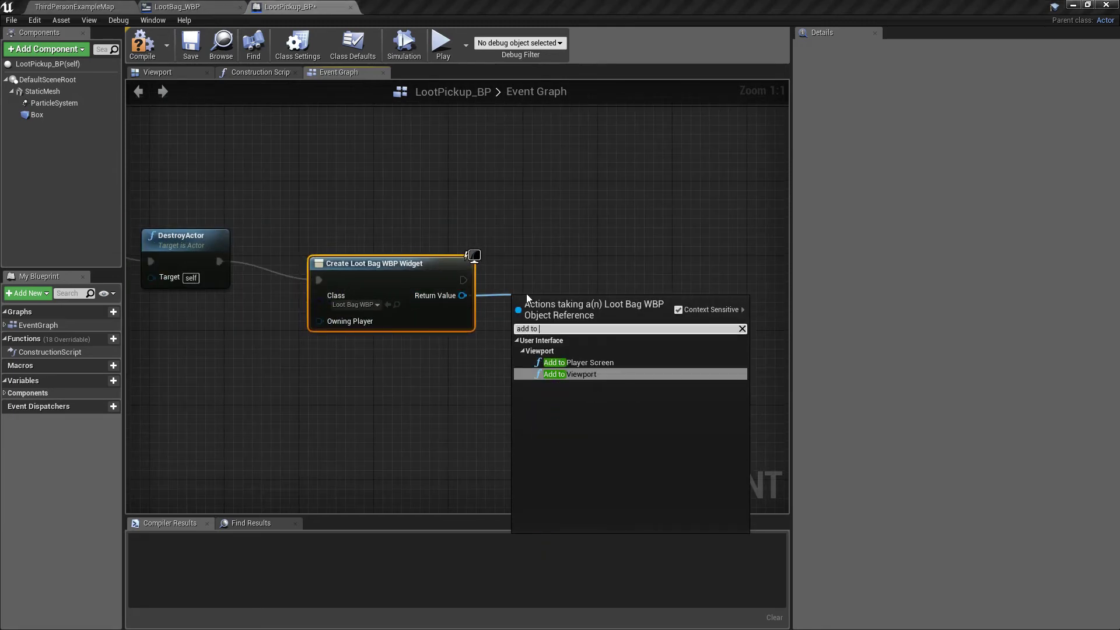
left_click(583, 374)
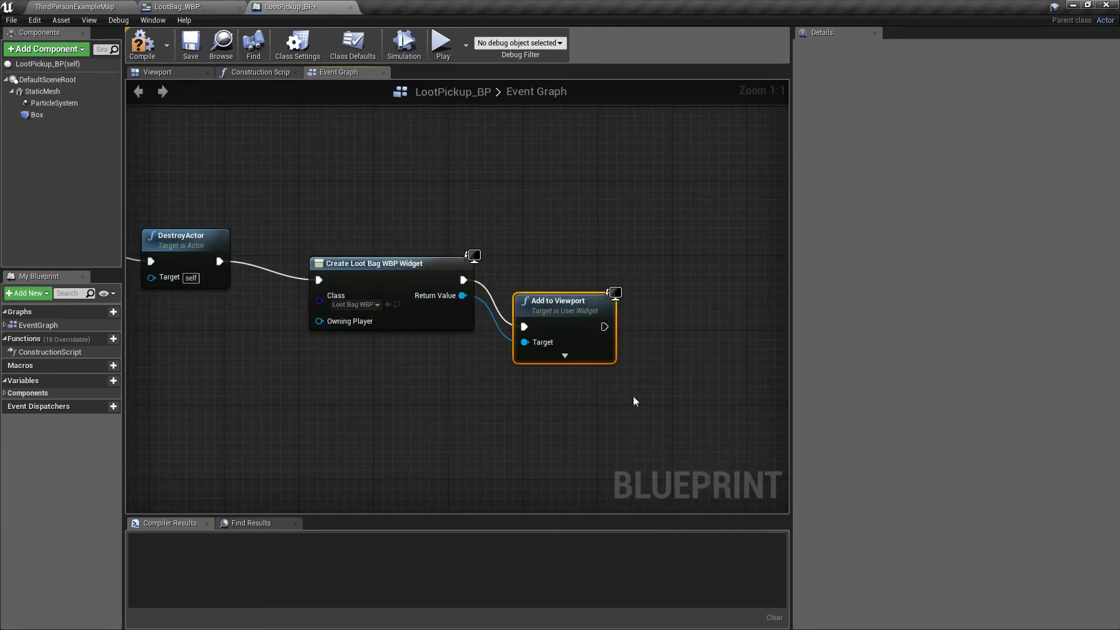
right_click_drag(632, 400, 552, 385)
left_click_drag(475, 280, 485, 252)
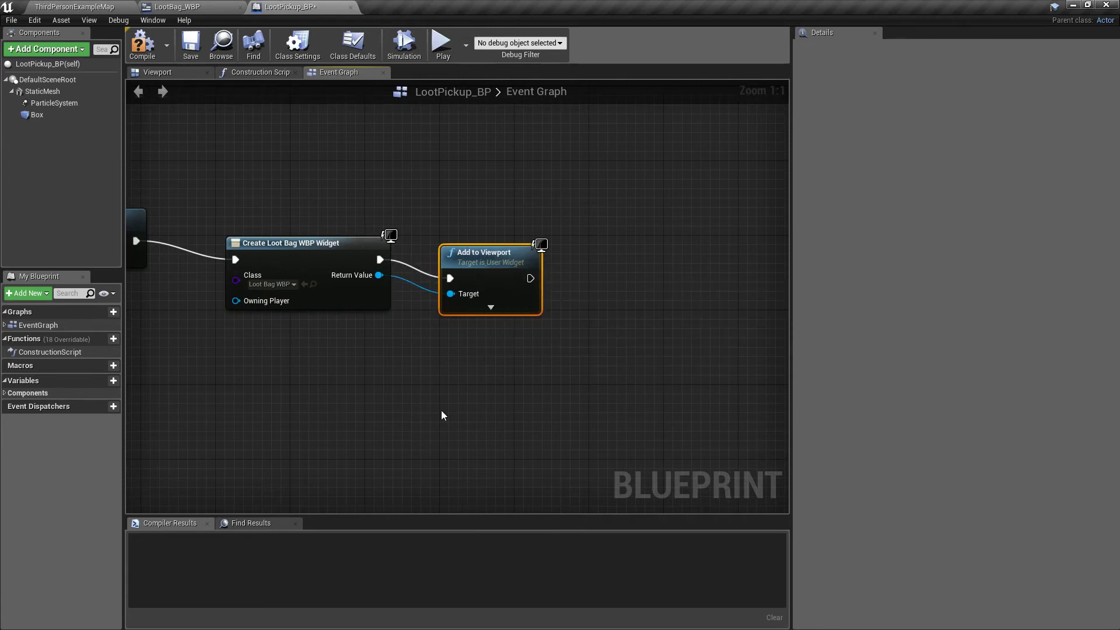
right_click_drag(442, 415, 479, 407)
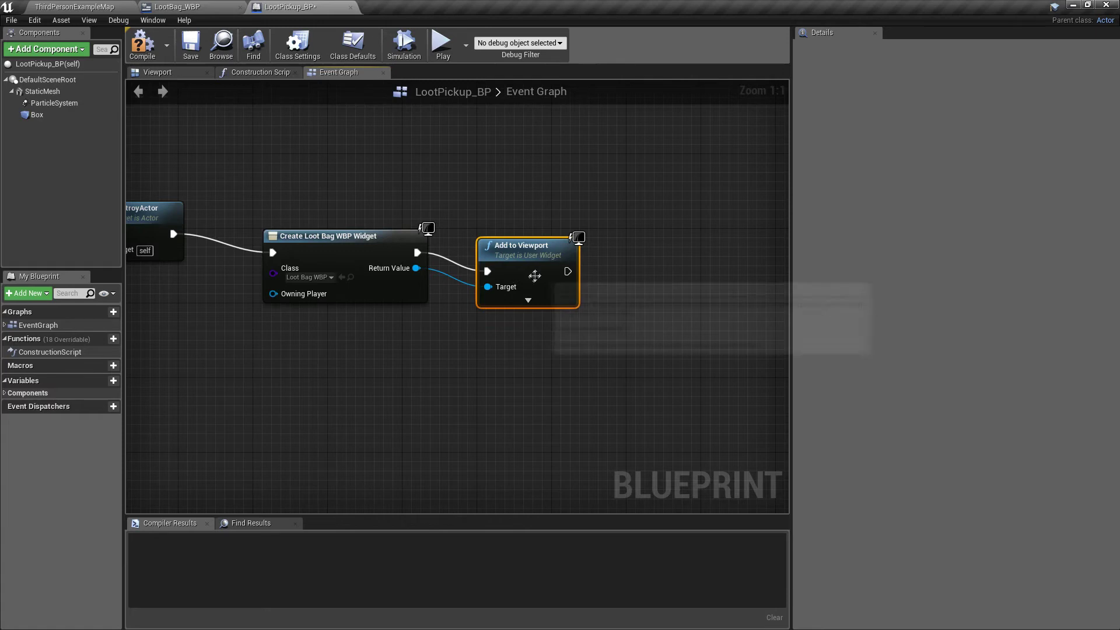
right_click_drag(646, 403, 443, 408)
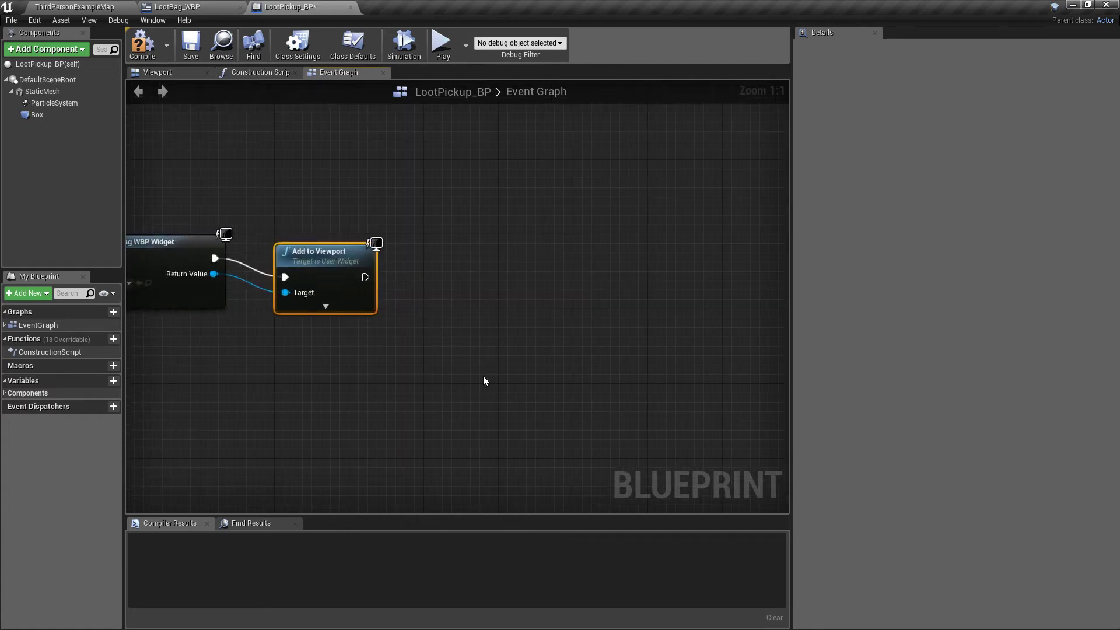
right_click_drag(484, 377, 445, 370)
left_click_drag(327, 270, 397, 278)
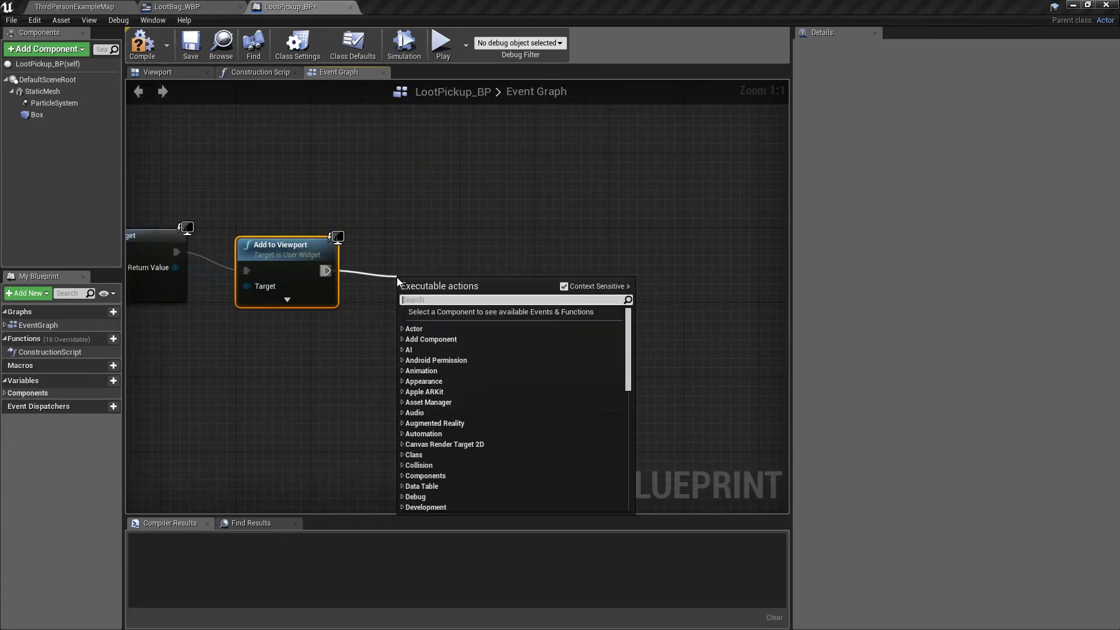
type("set pa")
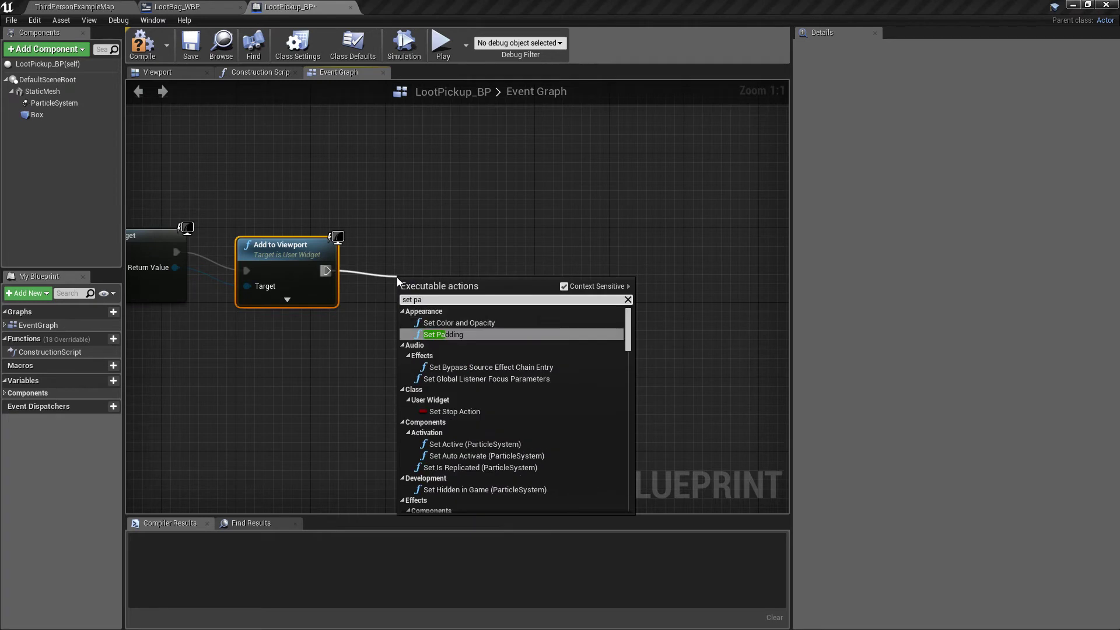
type("u")
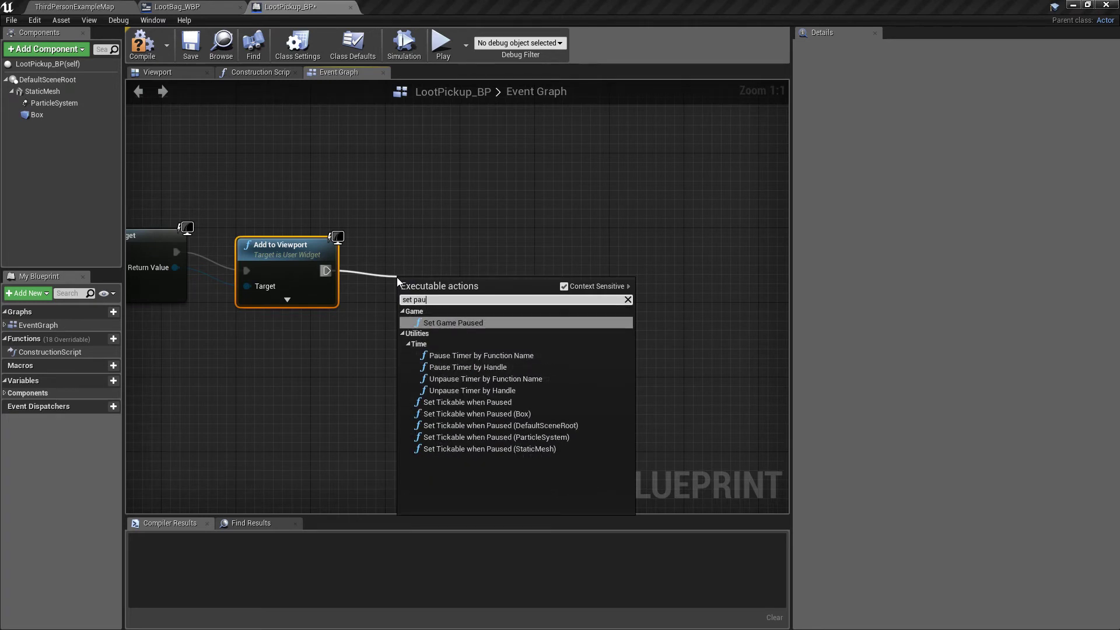
left_click(461, 323)
right_click_drag(498, 355, 466, 353)
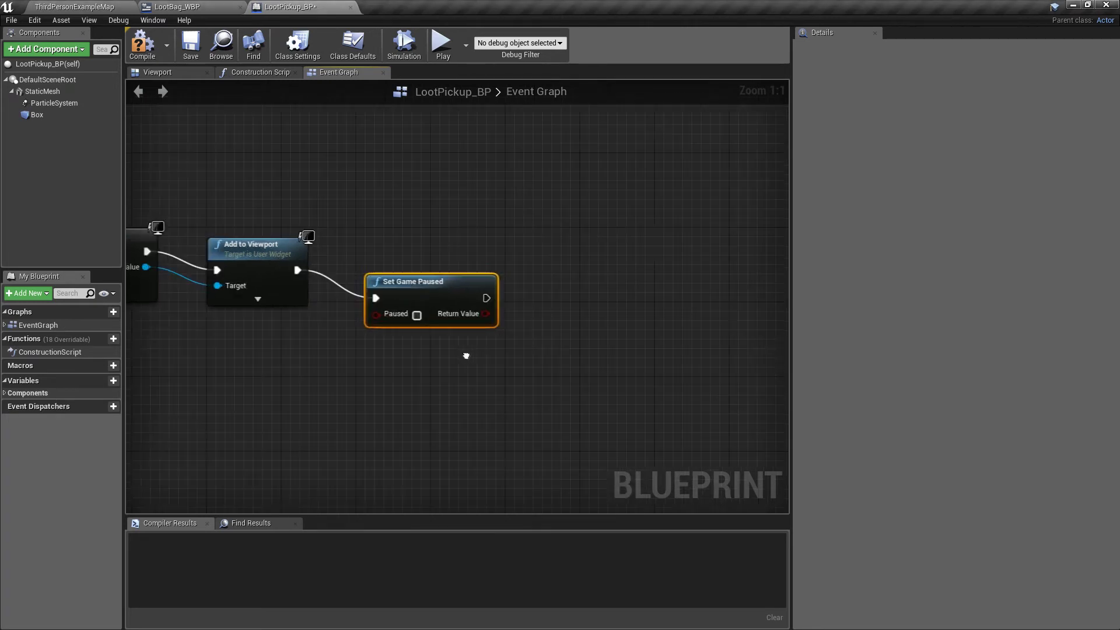
left_click_drag(430, 289, 440, 280)
left_click(423, 306)
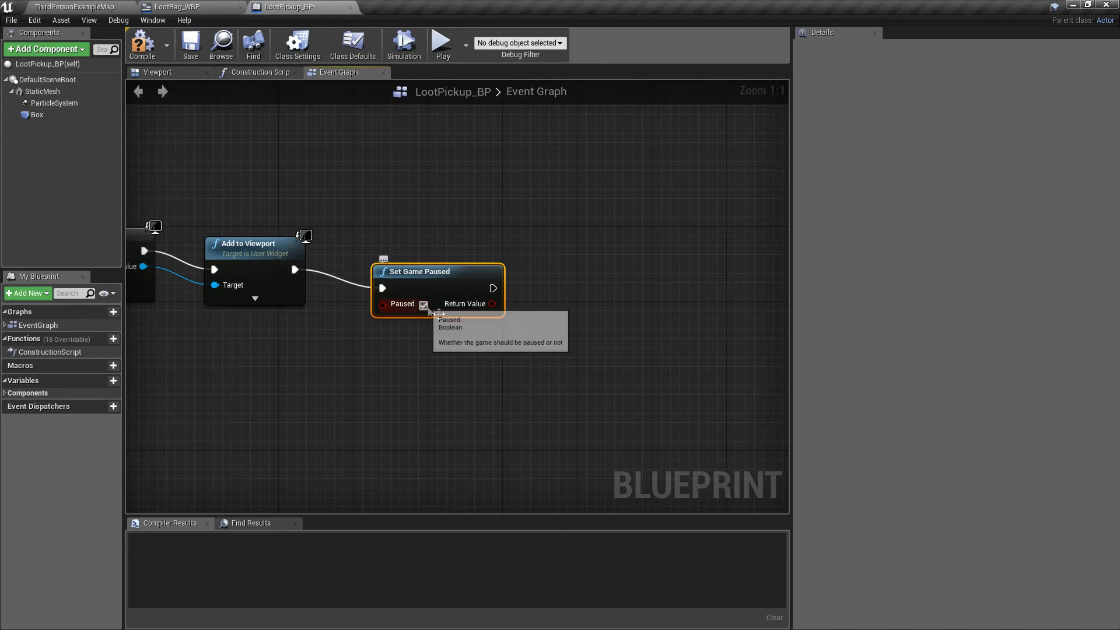
right_click_drag(446, 341, 440, 316)
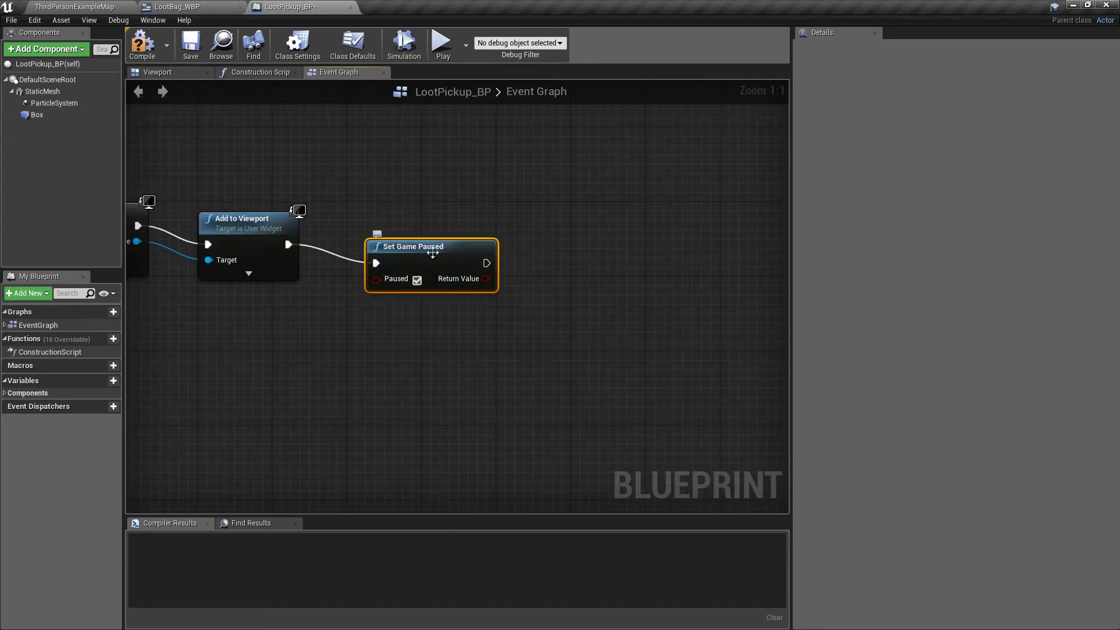
right_click_drag(453, 320, 426, 305)
mouse_move(478, 343)
right_mouse_down()
mouse_move(443, 353)
mouse_move(410, 287)
right_mouse_up()
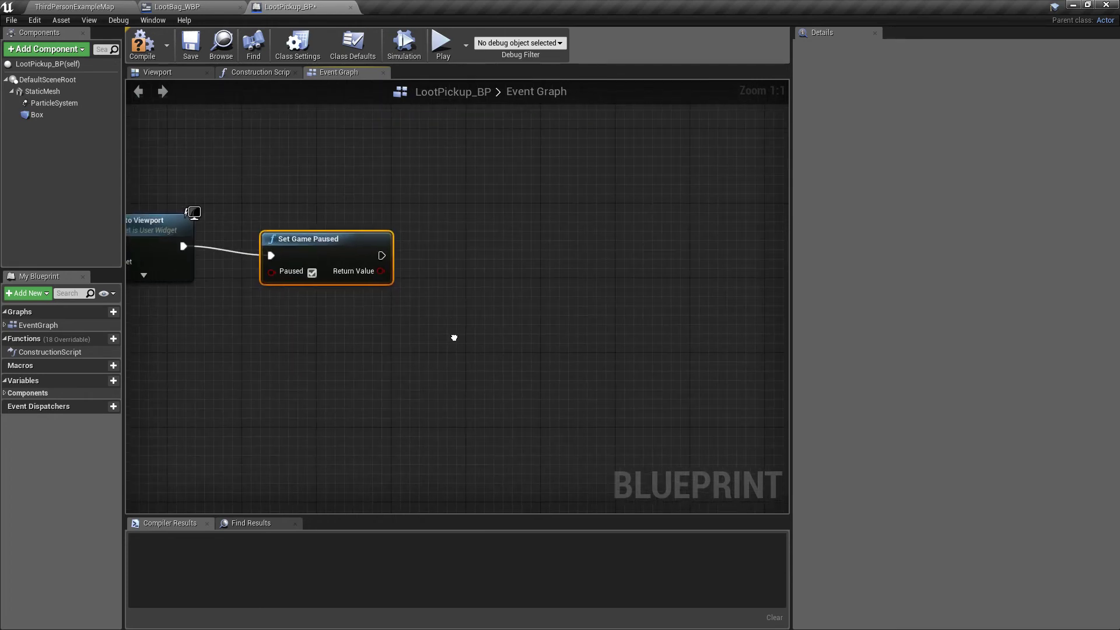
left_click_drag(377, 259, 446, 266)
type("set")
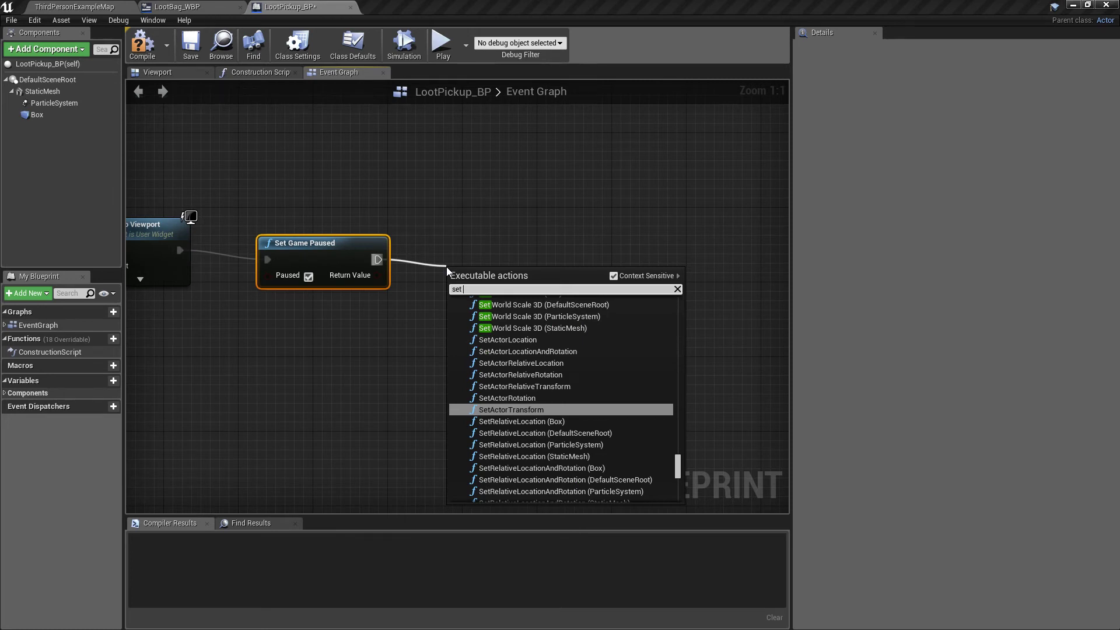
type("player")
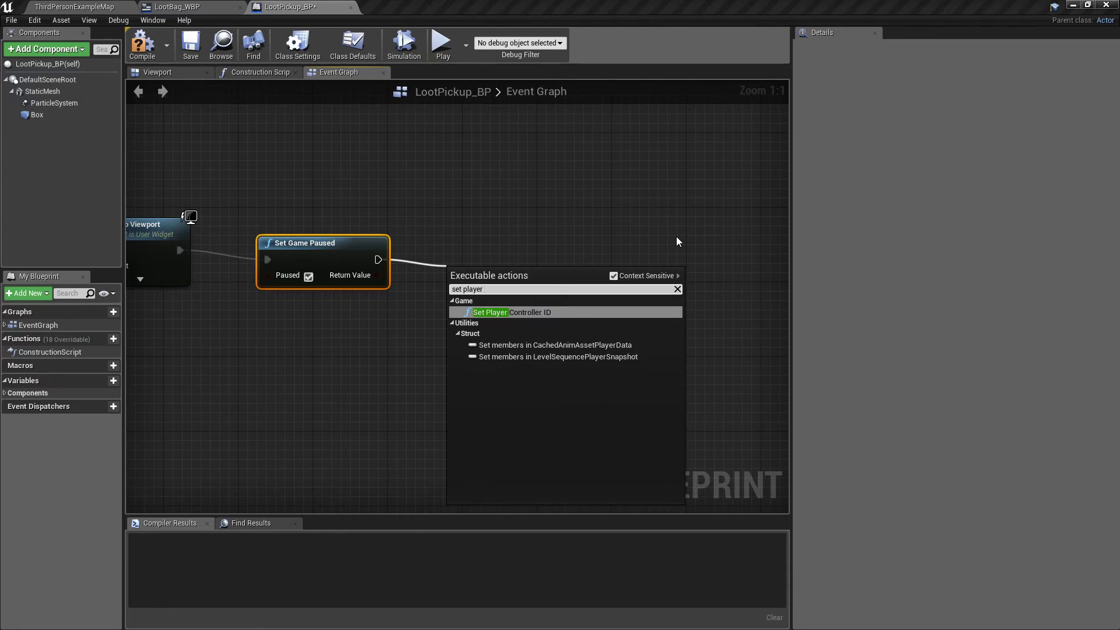
type("c")
key("BackSpace")
key("BackSpace")
key("BackSpace")
key("BackSpace")
key("BackSpace")
key("BackSpace")
key("BackSpace")
left_click(677, 237)
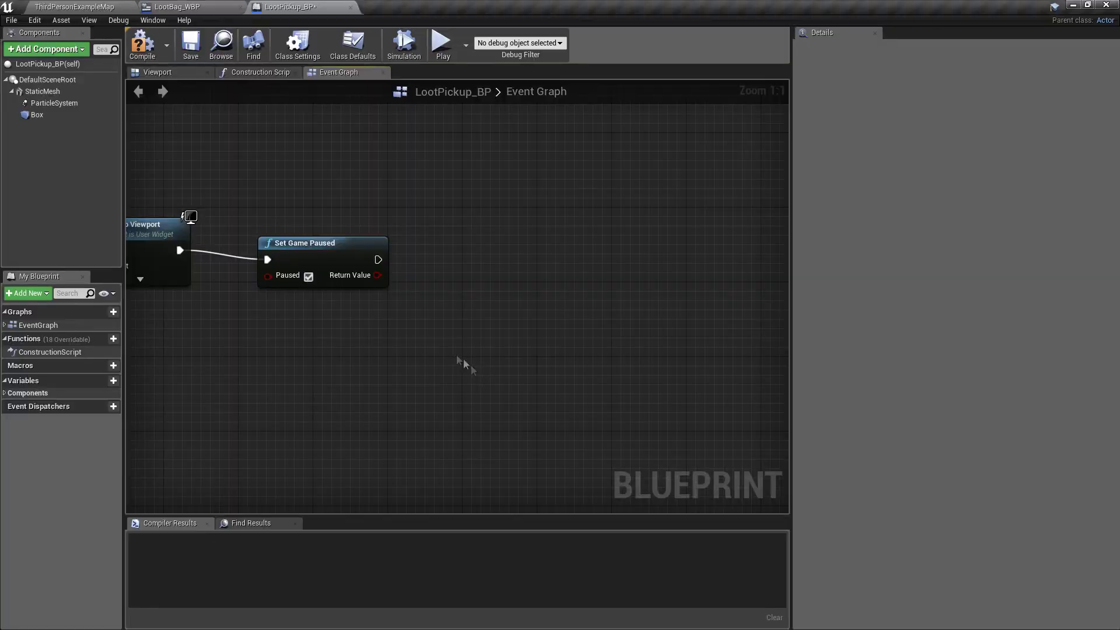
Step: Add a Cast To PlayerController node after Set Game Paused
left_click_drag(435, 265, 435, 264)
type("ca")
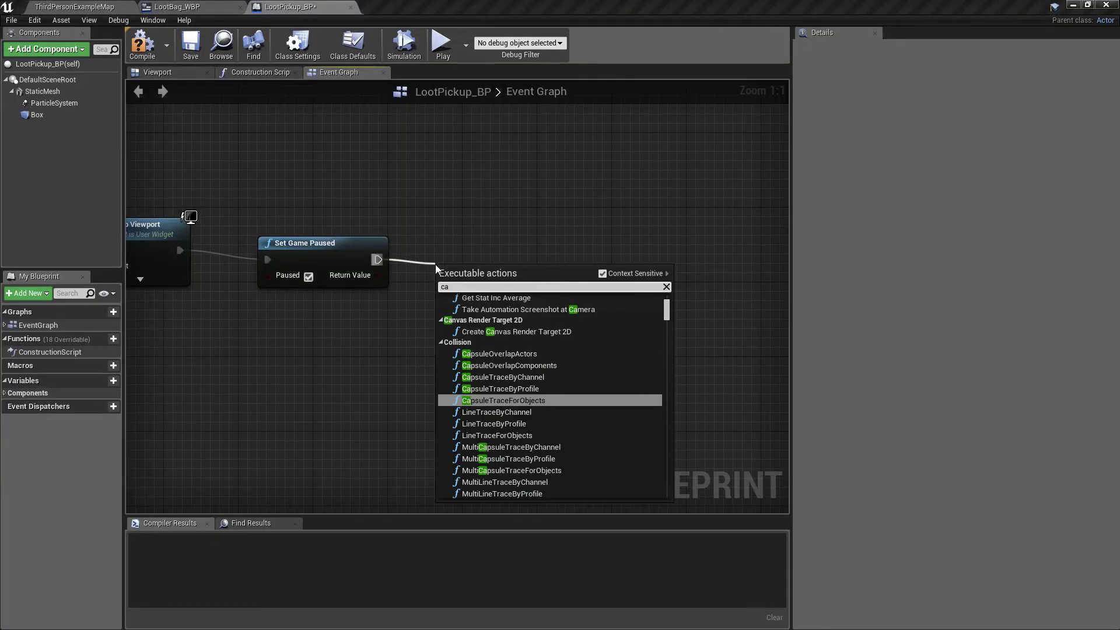
type("st to player ")
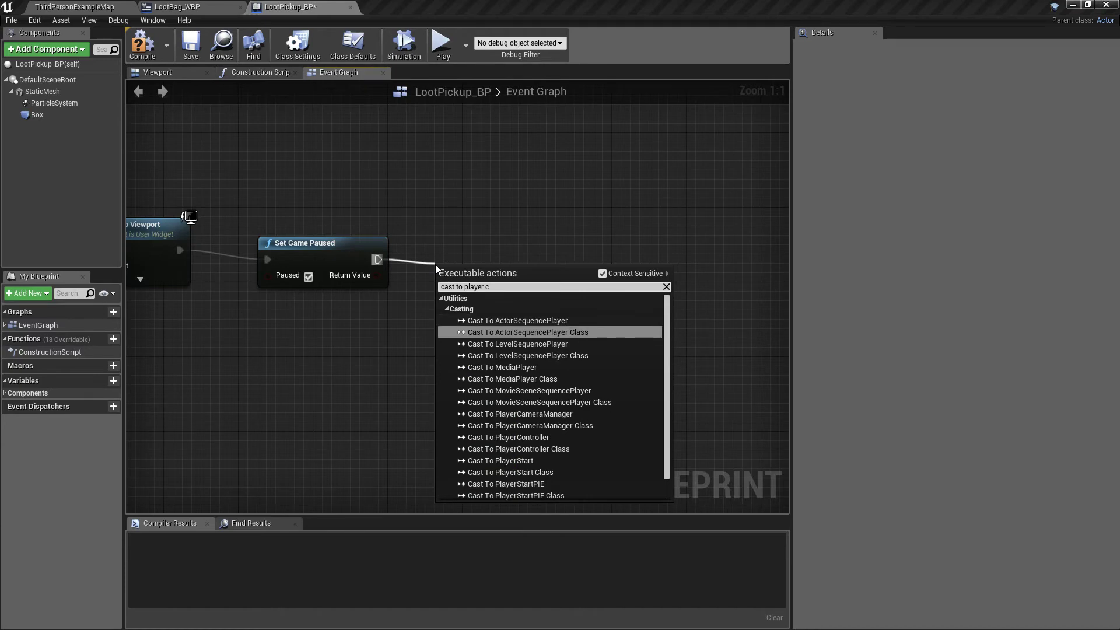
type("cono")
key("BackSpace")
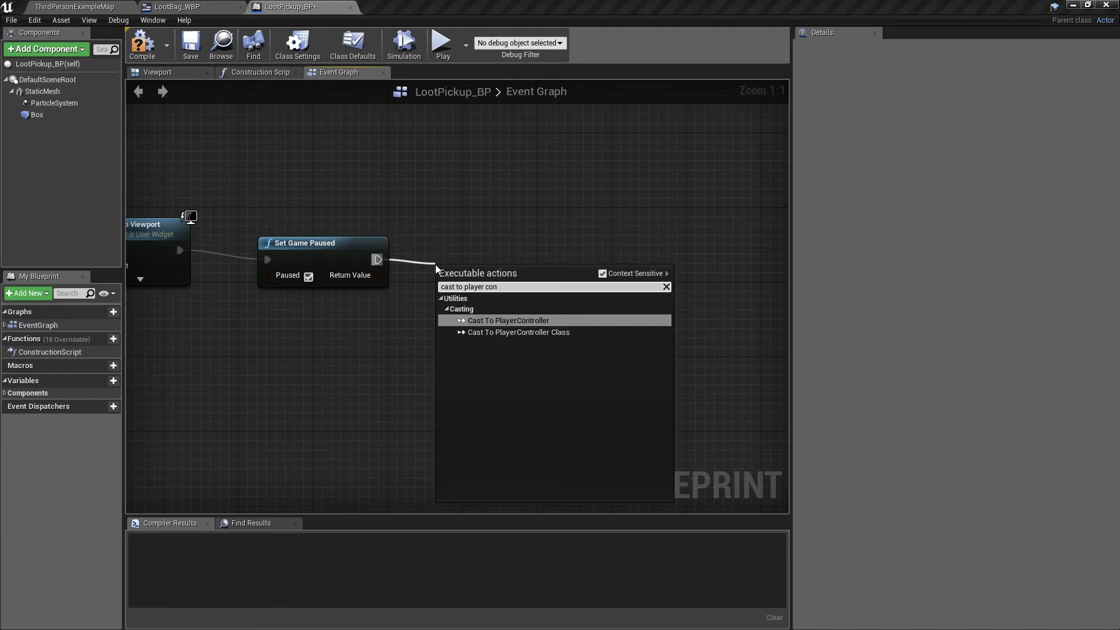
left_click(534, 320)
Step: Feed Get Player Controller into the cast's Object input and position it
left_click_drag(446, 303, 360, 358)
type("get player controller")
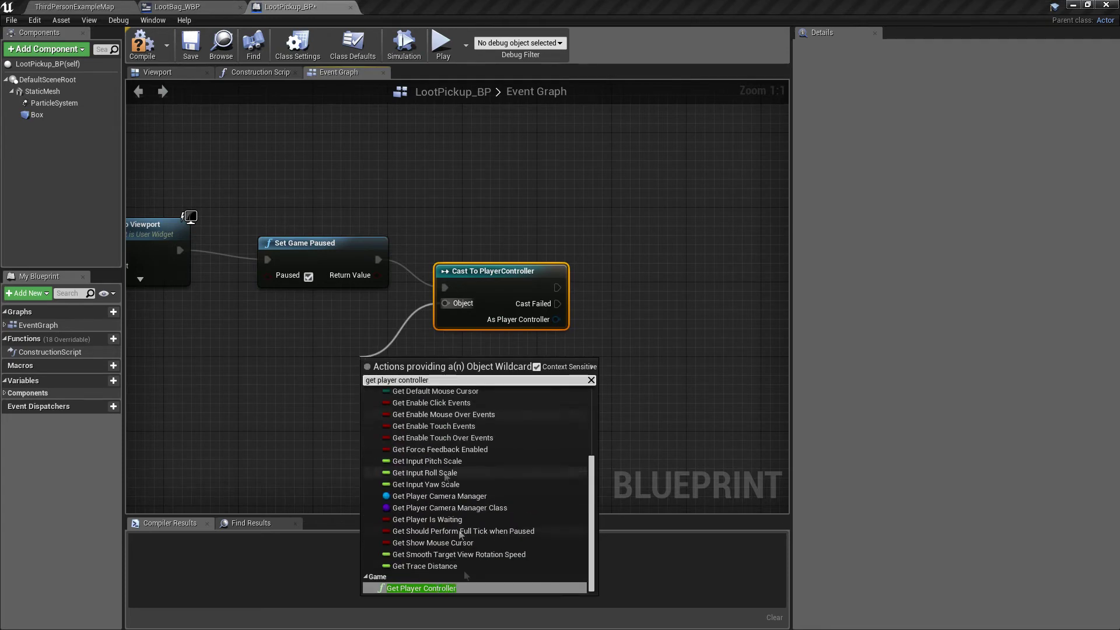
left_click(447, 588)
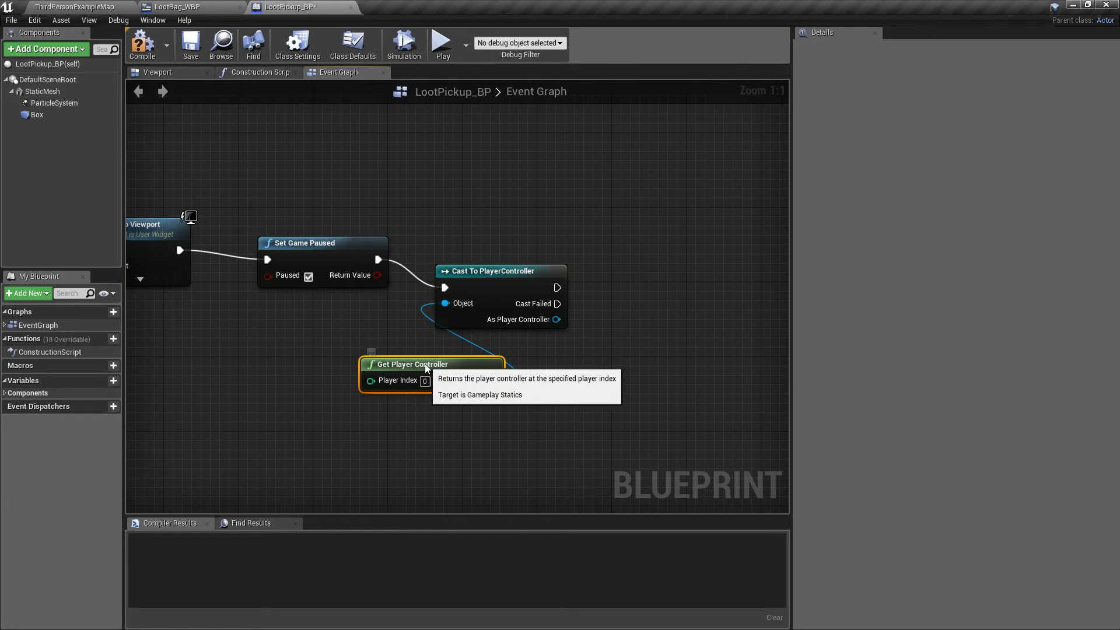
left_click_drag(408, 364, 324, 346)
right_click_drag(491, 349, 523, 338)
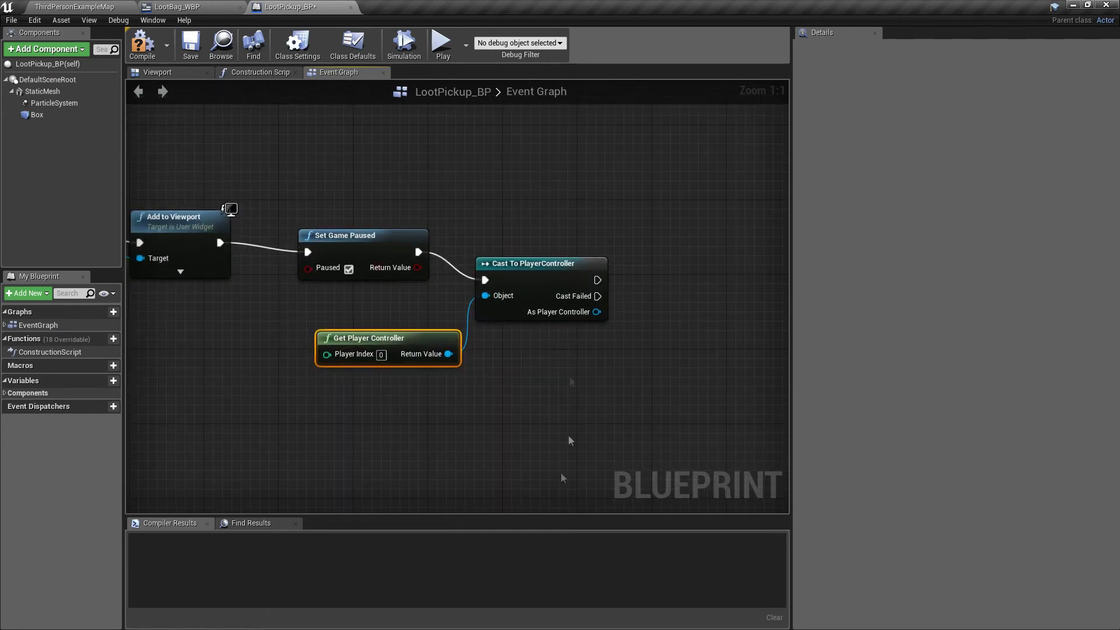
right_click_drag(594, 301, 533, 296)
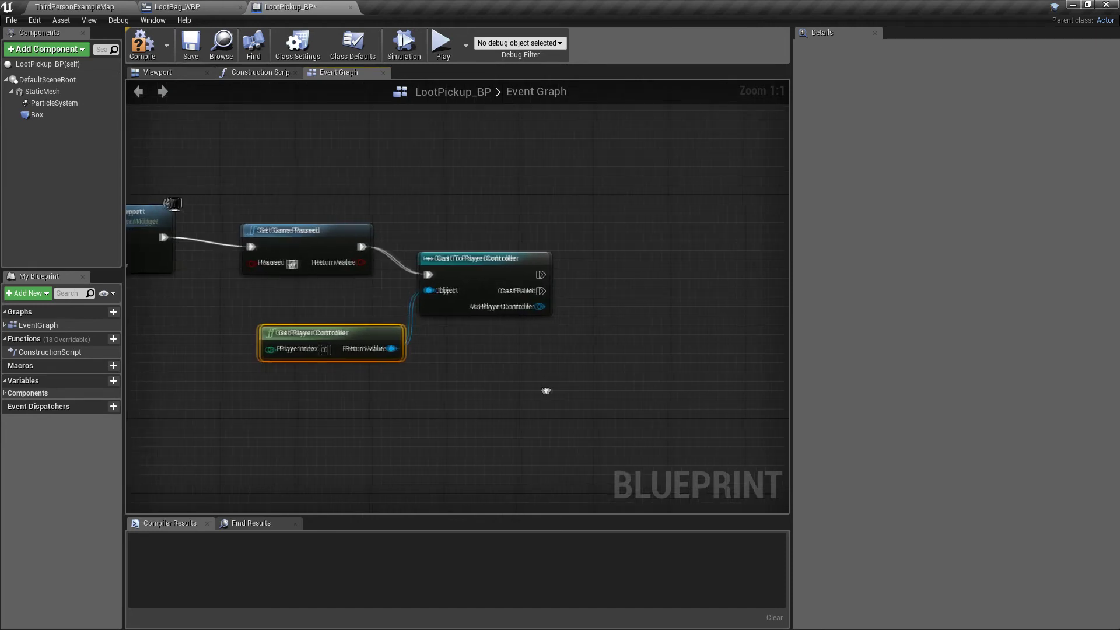
left_click_drag(534, 276, 598, 282)
Step: From As Player Controller, add a SET Show Mouse Cursor node and place it beside the cast
type("set s")
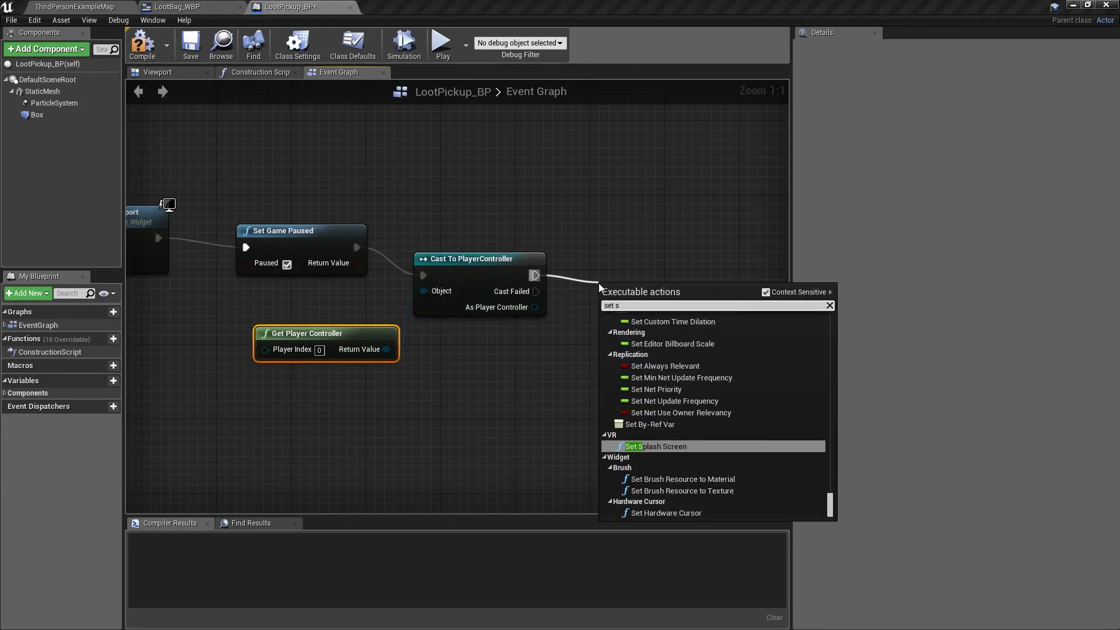
type("o")
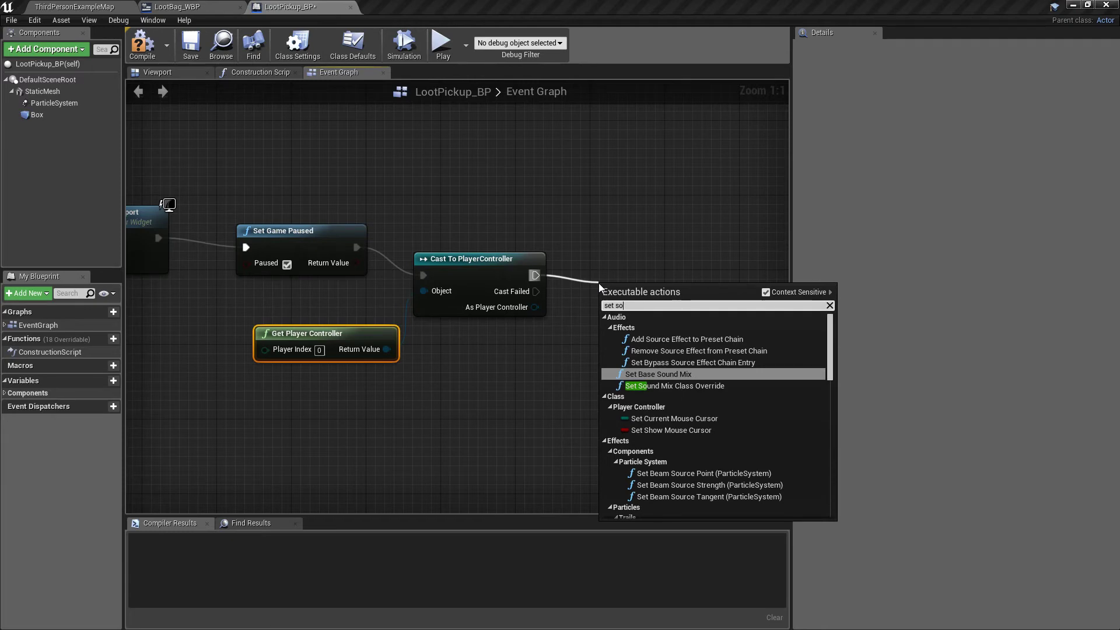
left_click(599, 282)
left_click_drag(534, 307, 587, 319)
type("set show")
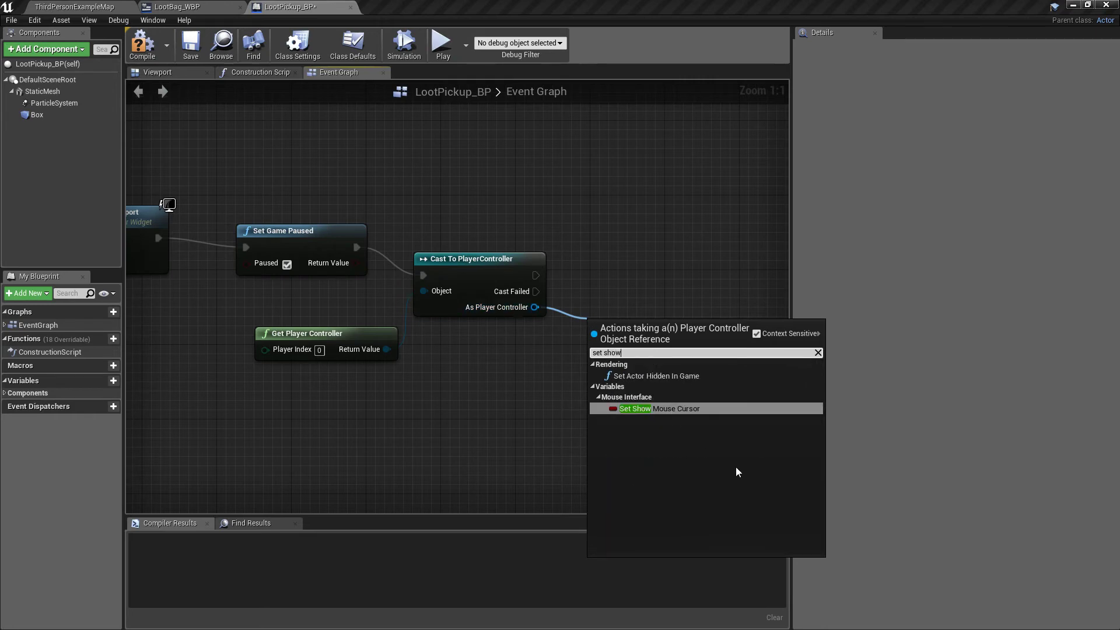
left_click(692, 408)
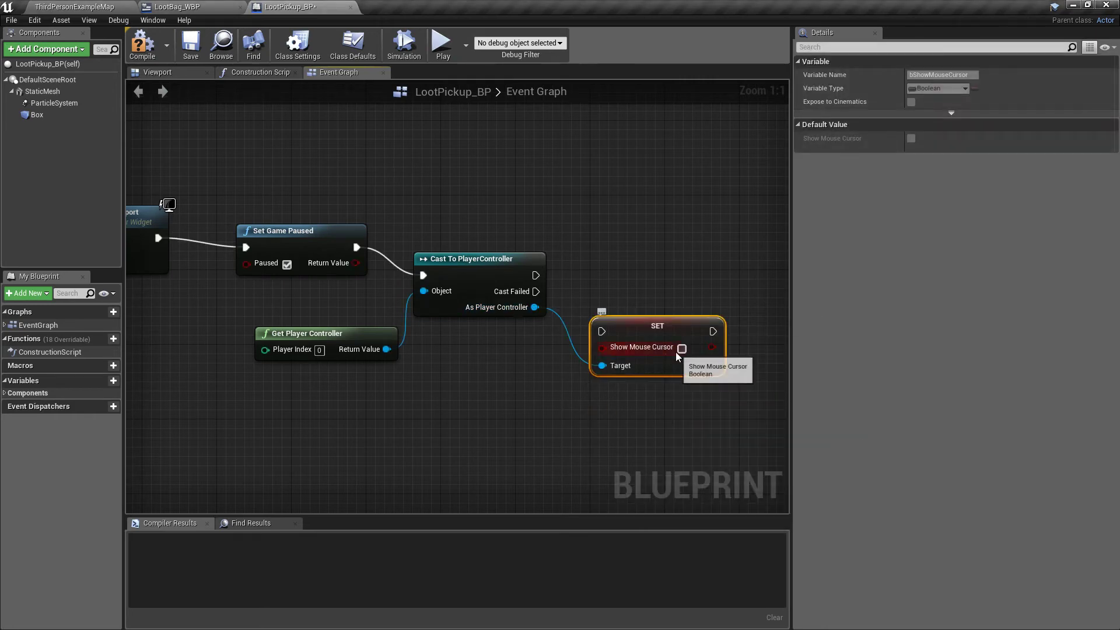
left_click_drag(649, 330, 644, 283)
Step: Wire the cast's execution output into SET Show Mouse Cursor, then compile and save LootPickup_BP
left_click_drag(543, 276, 581, 287)
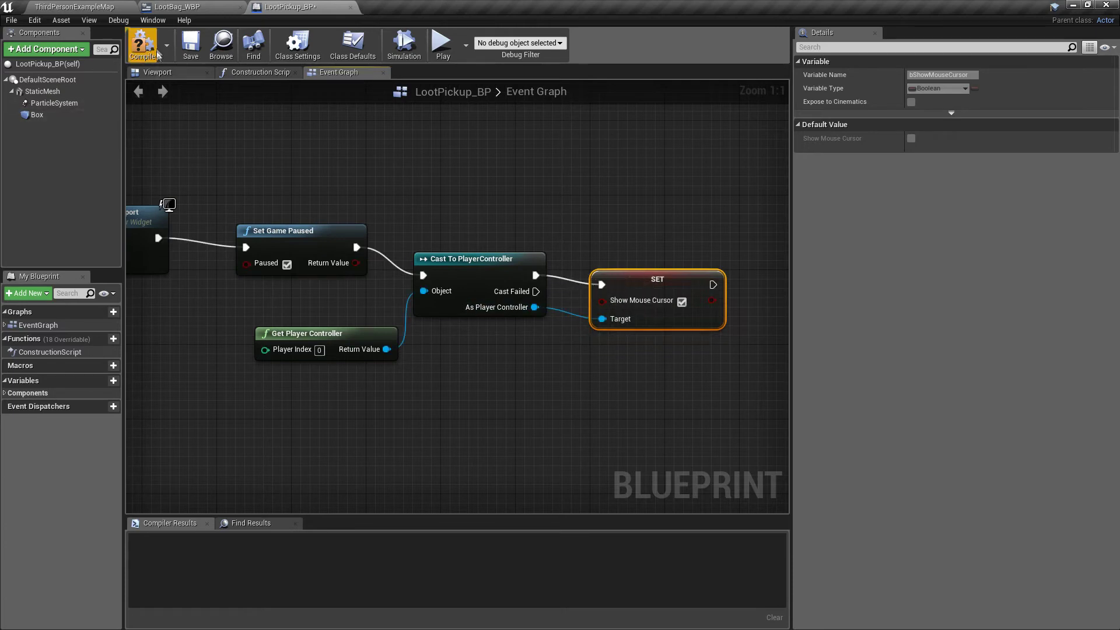
left_click(142, 43)
left_click(191, 43)
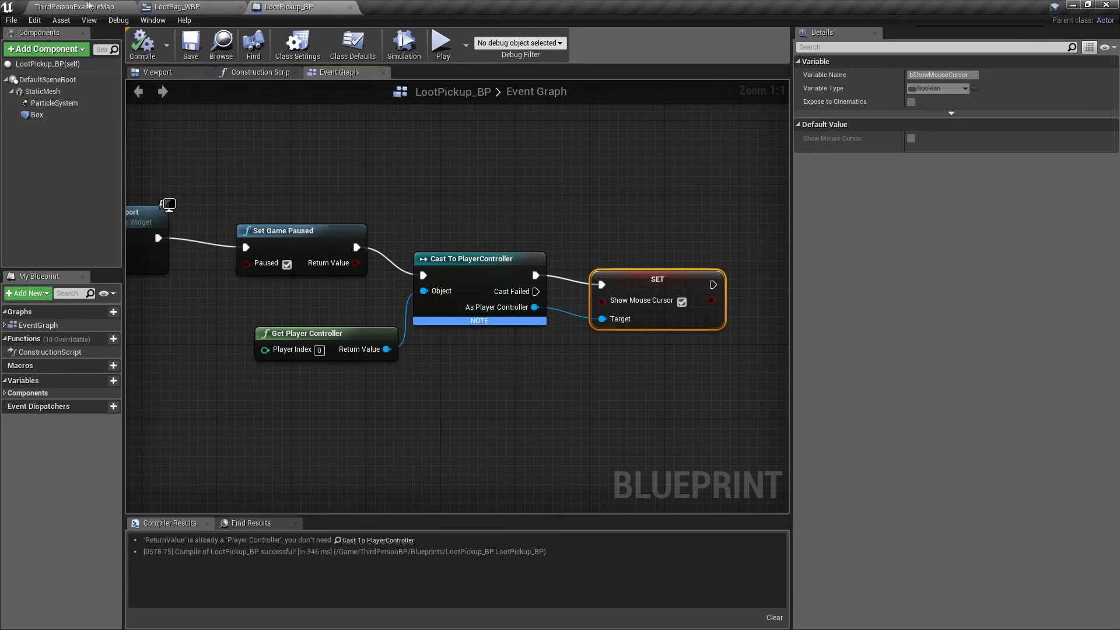
left_click(80, 6)
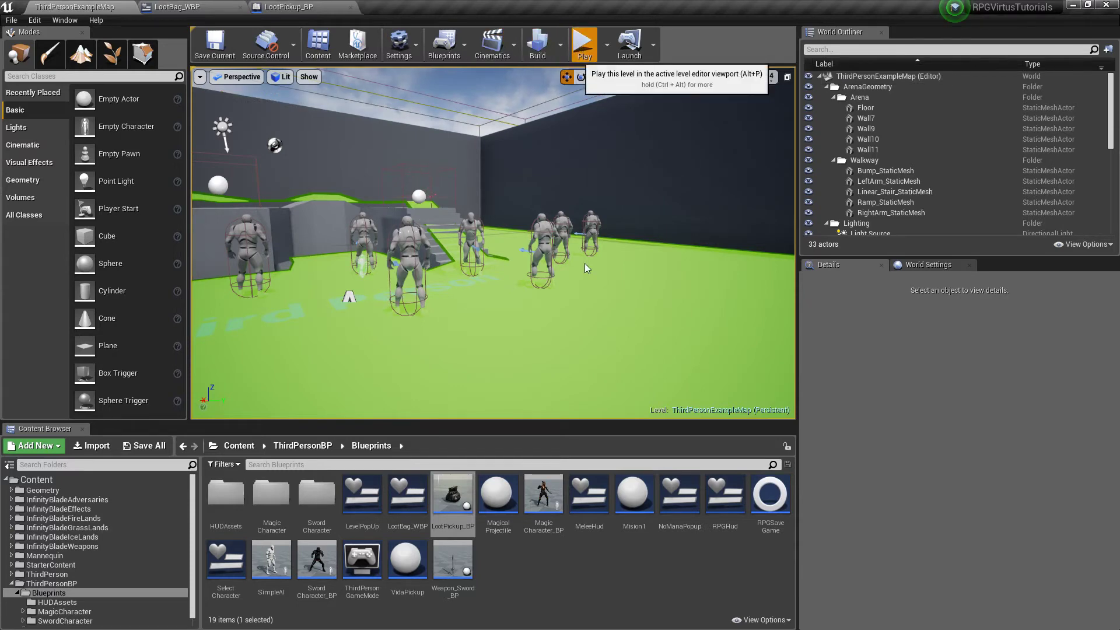
Step: Playtest the level, pick up loot, close the loot popup, and stop the session
left_click(316, 183)
left_click(537, 244)
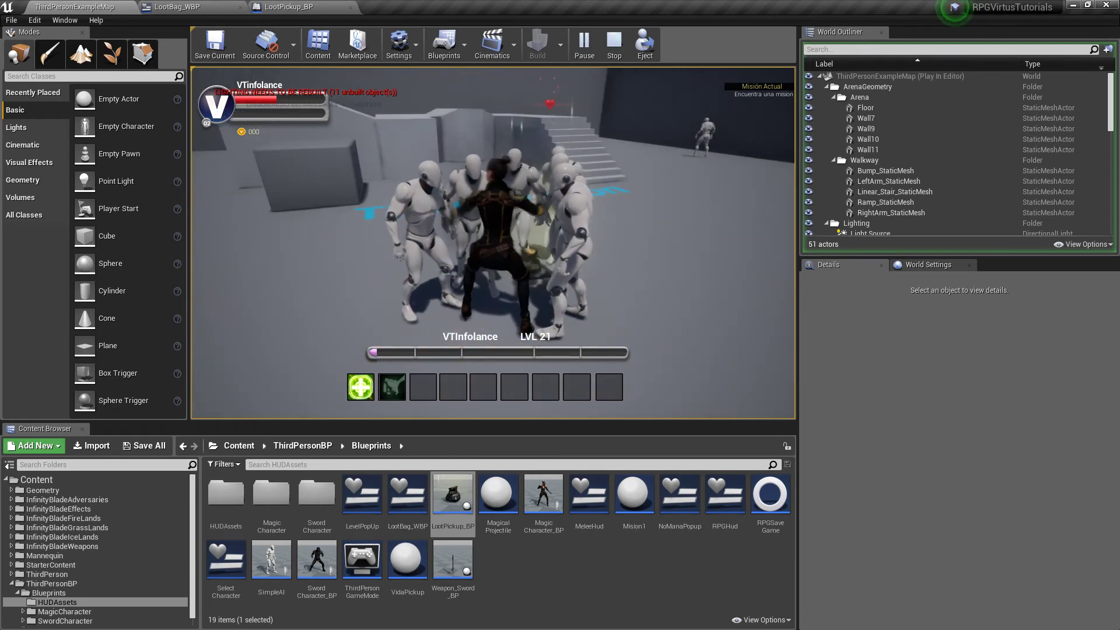
key("2")
key("w")
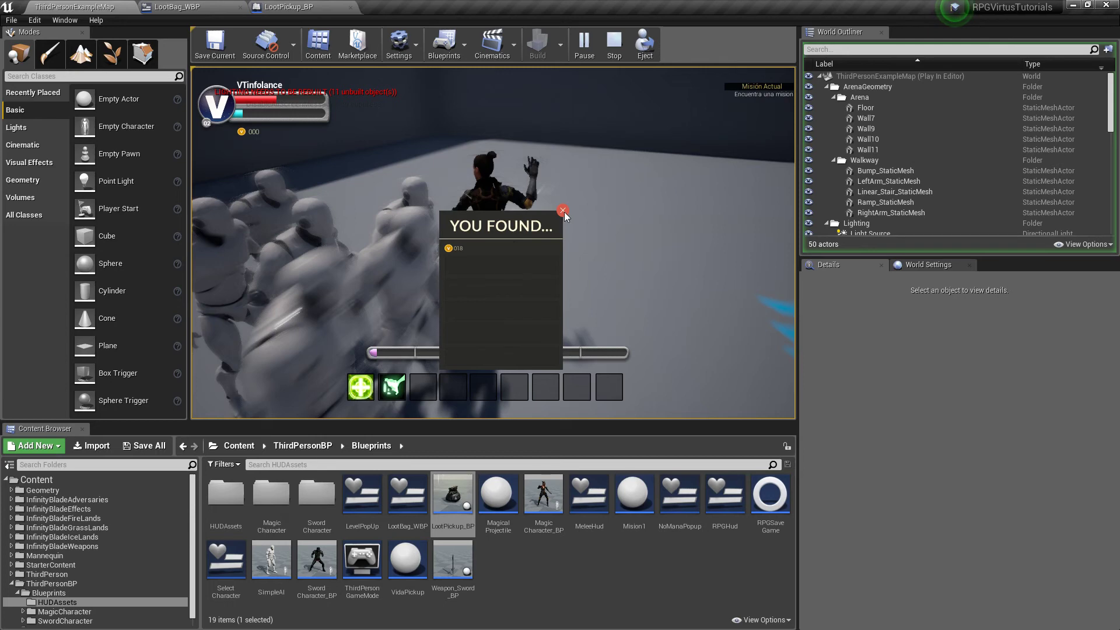
left_click(563, 211)
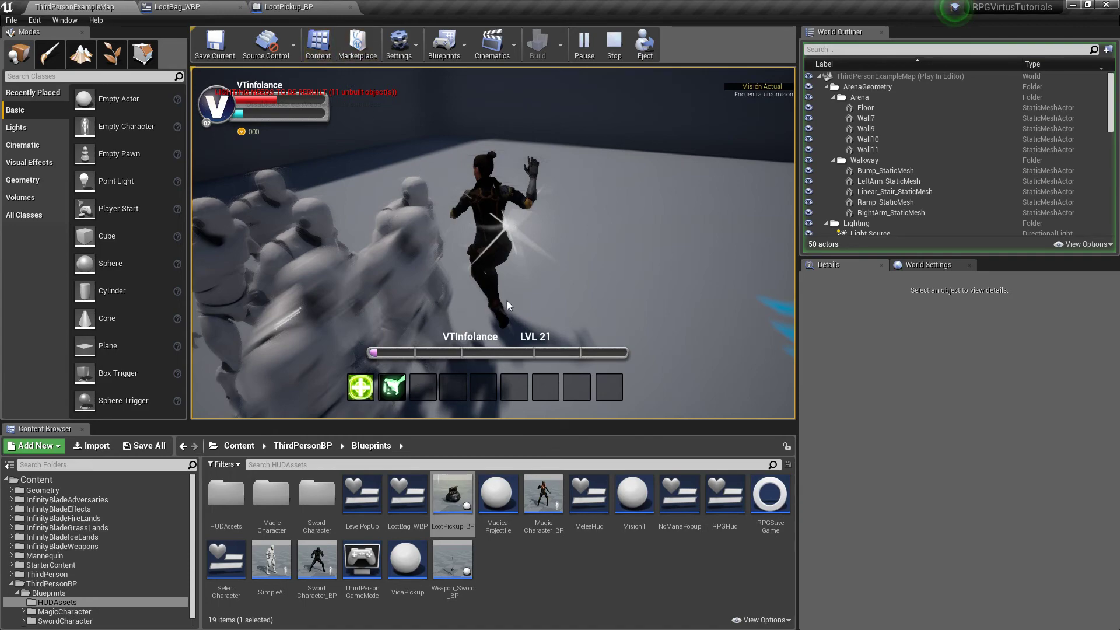
key("Escape")
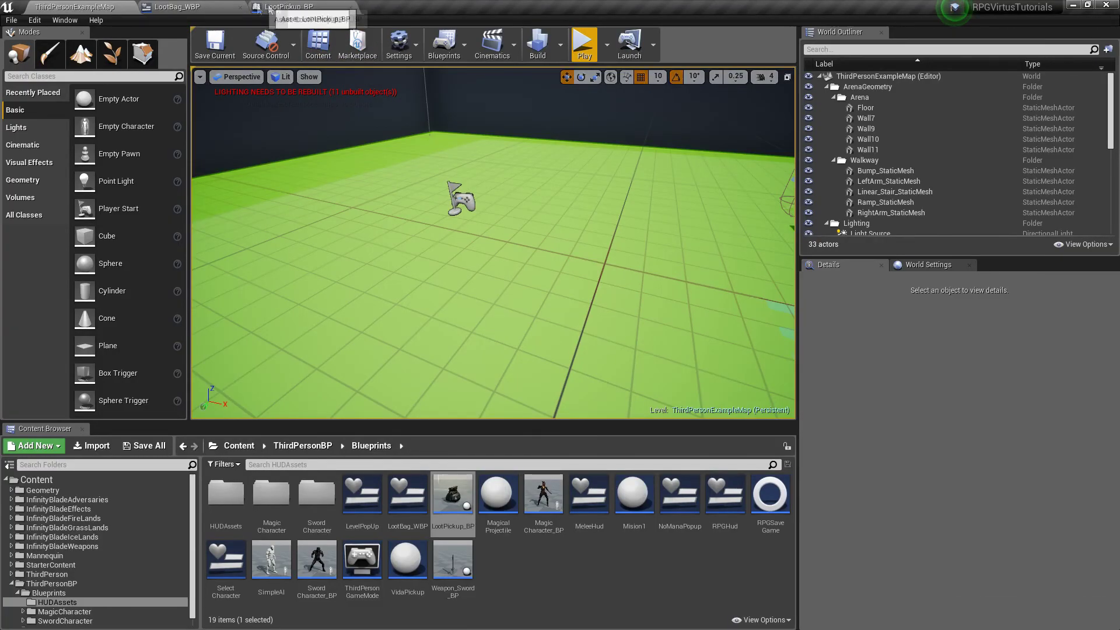
left_click(204, 6)
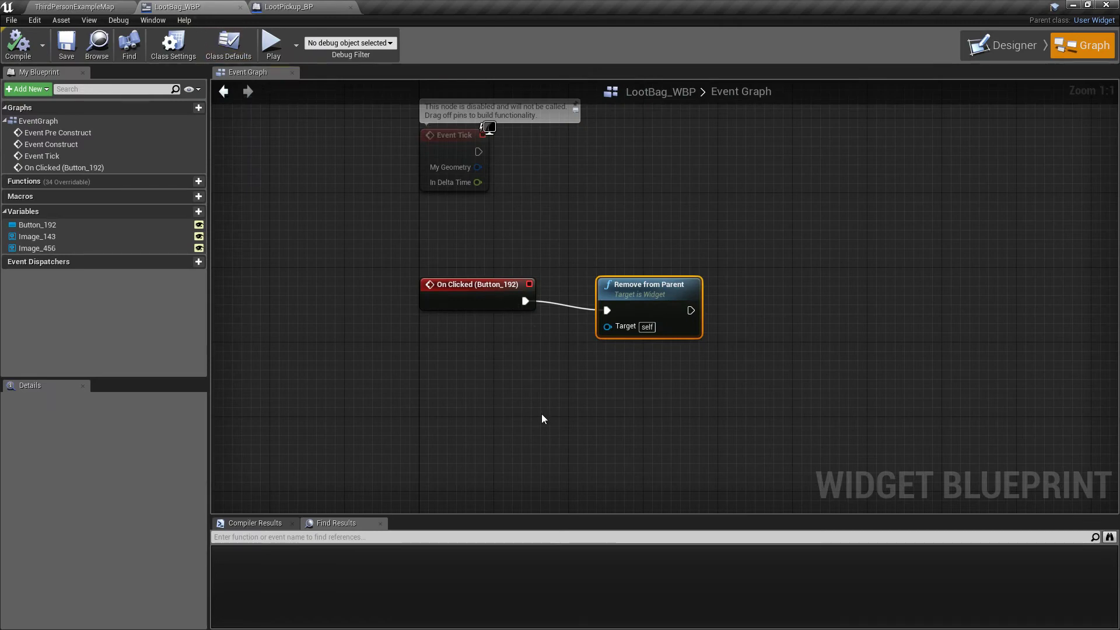
Step: Add Set Game Paused after Remove from Parent in LootBag_WBP
right_click_drag(542, 415, 466, 443)
mouse_move(533, 430)
right_mouse_down()
mouse_move(495, 447)
mouse_move(571, 408)
mouse_move(514, 380)
right_mouse_up()
left_click_drag(498, 308, 560, 298)
type("set game pa")
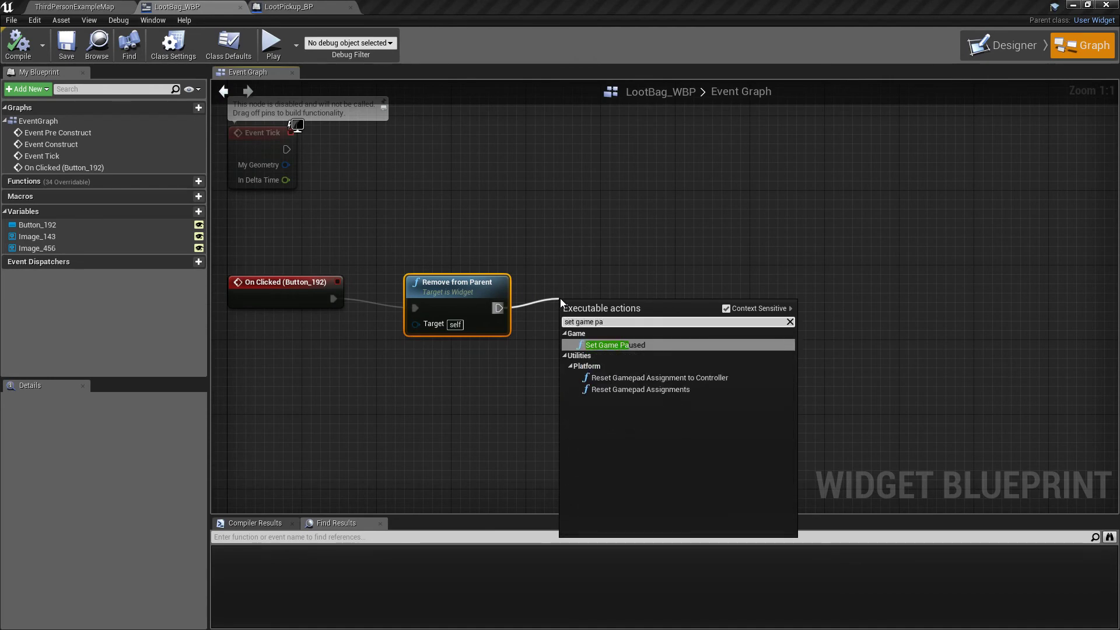
left_click(641, 347)
Step: Add a Cast To PlayerController node after Set Game Paused
right_click_drag(676, 372, 637, 366)
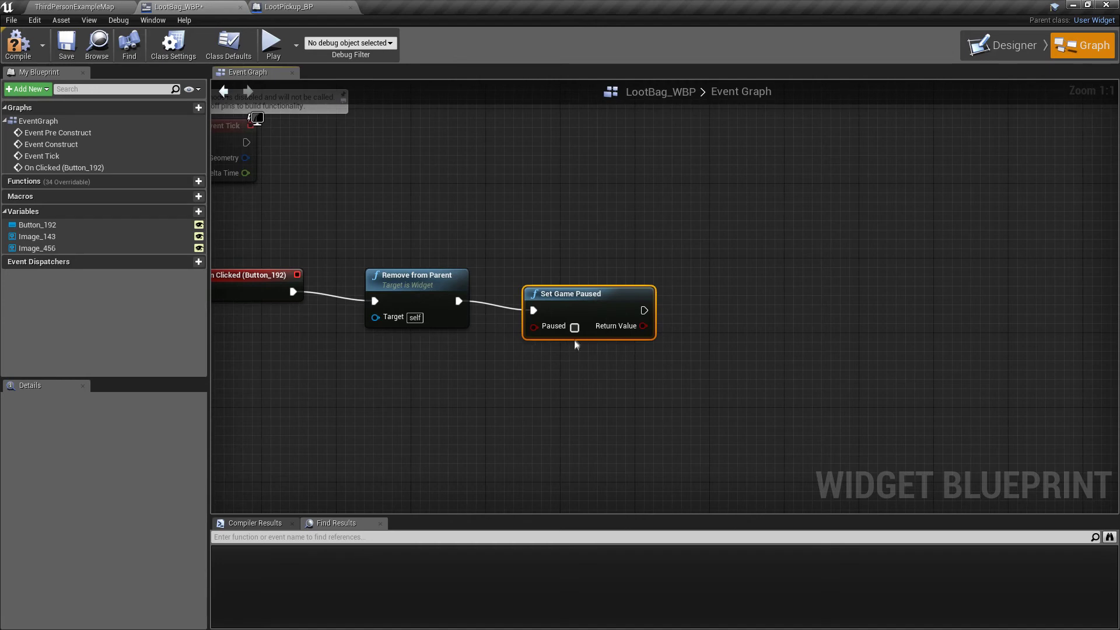
right_click_drag(578, 328, 547, 364)
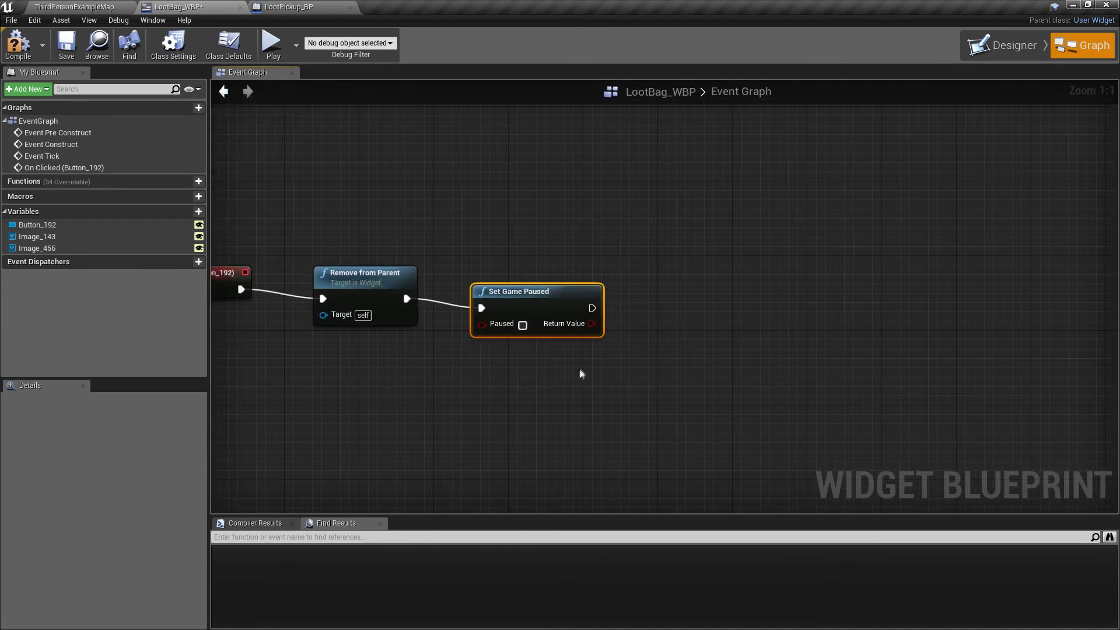
left_click_drag(592, 308, 656, 322)
type("cast to playercontr")
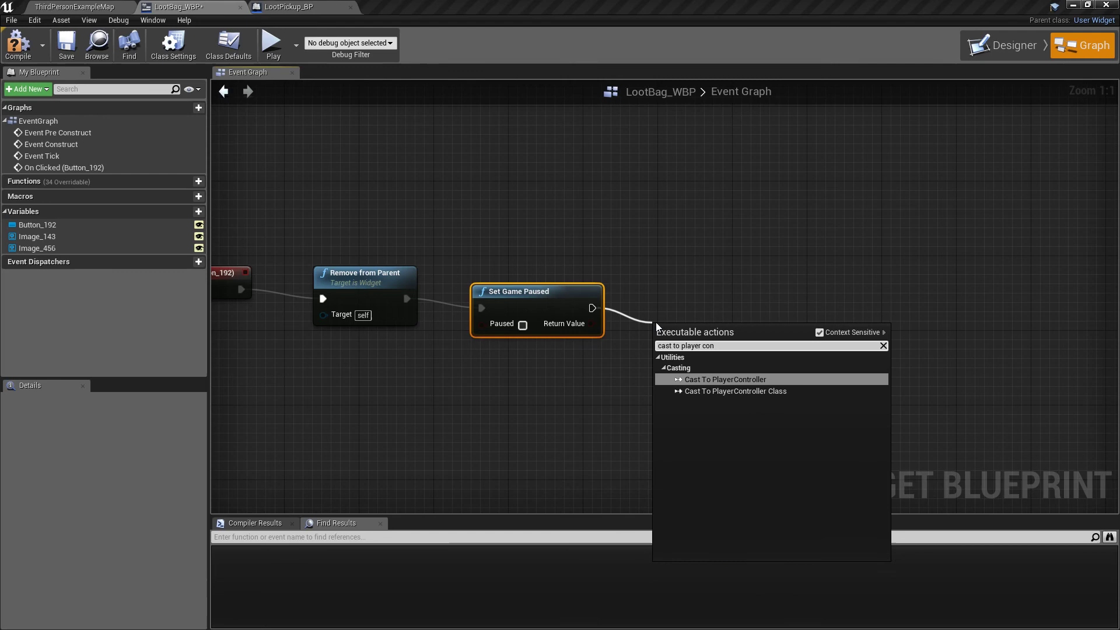
key("Return")
Step: Feed Get Player Controller into the cast's Object input
left_click_drag(660, 360, 575, 414)
type("getplayer")
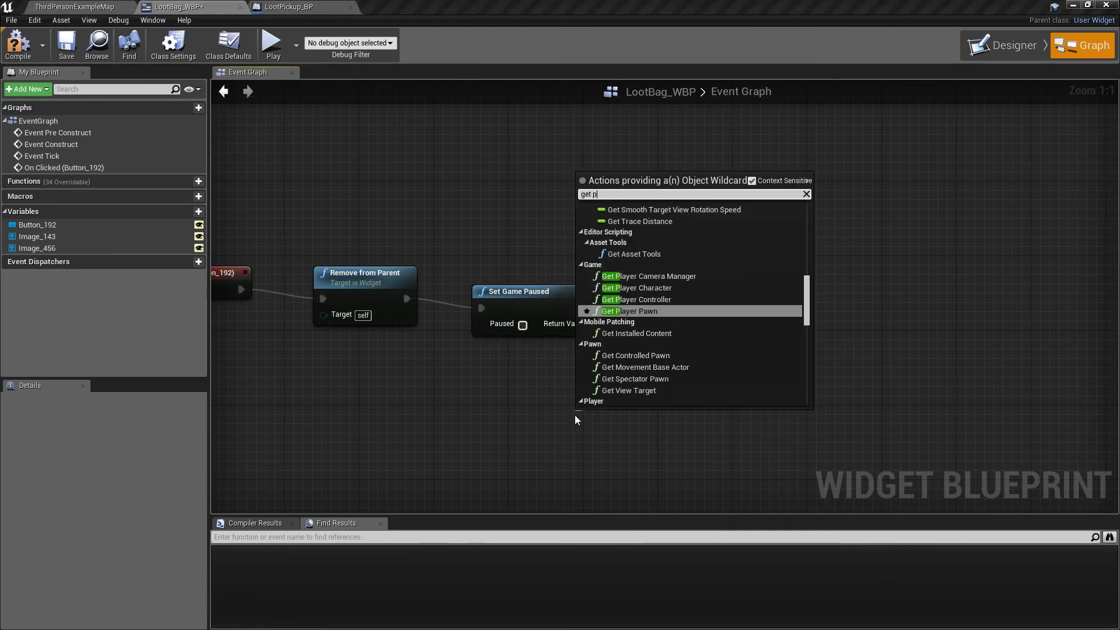
type(" contr")
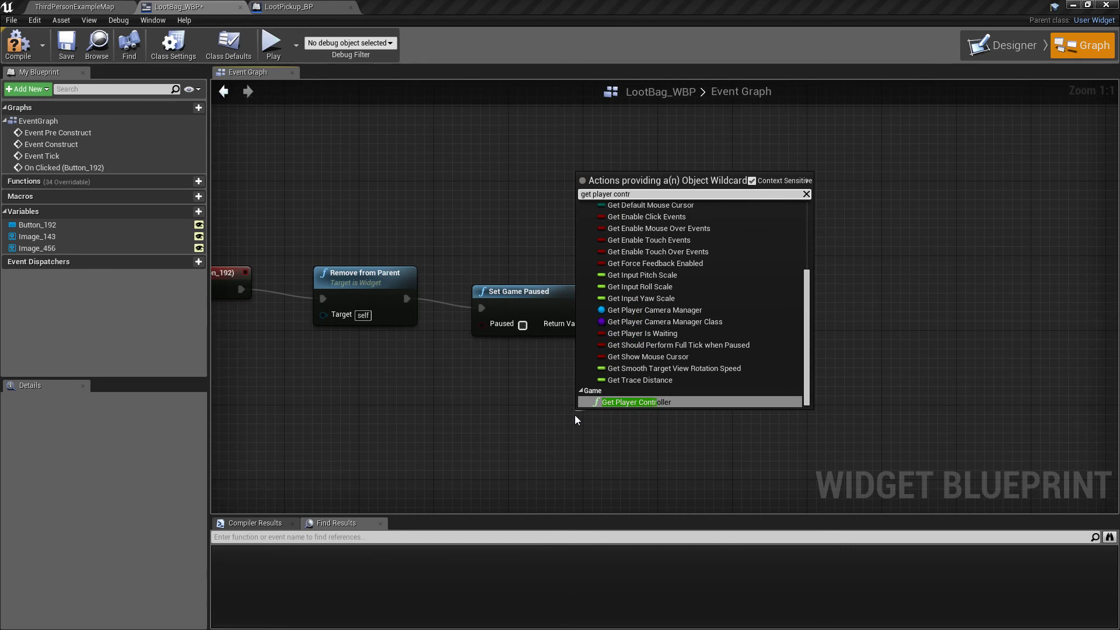
key("Return")
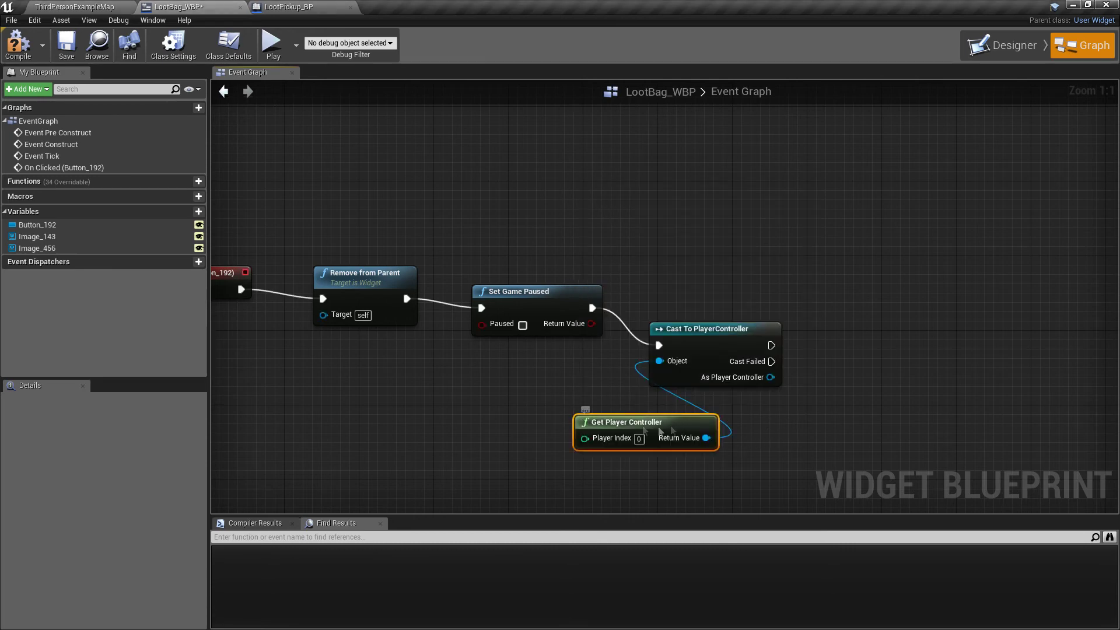
left_click_drag(678, 430, 568, 397)
right_click_drag(782, 435, 658, 409)
Step: Add an unchecked SET Show Mouse Cursor node after the cast
left_click_drag(628, 357, 685, 356)
type("set show")
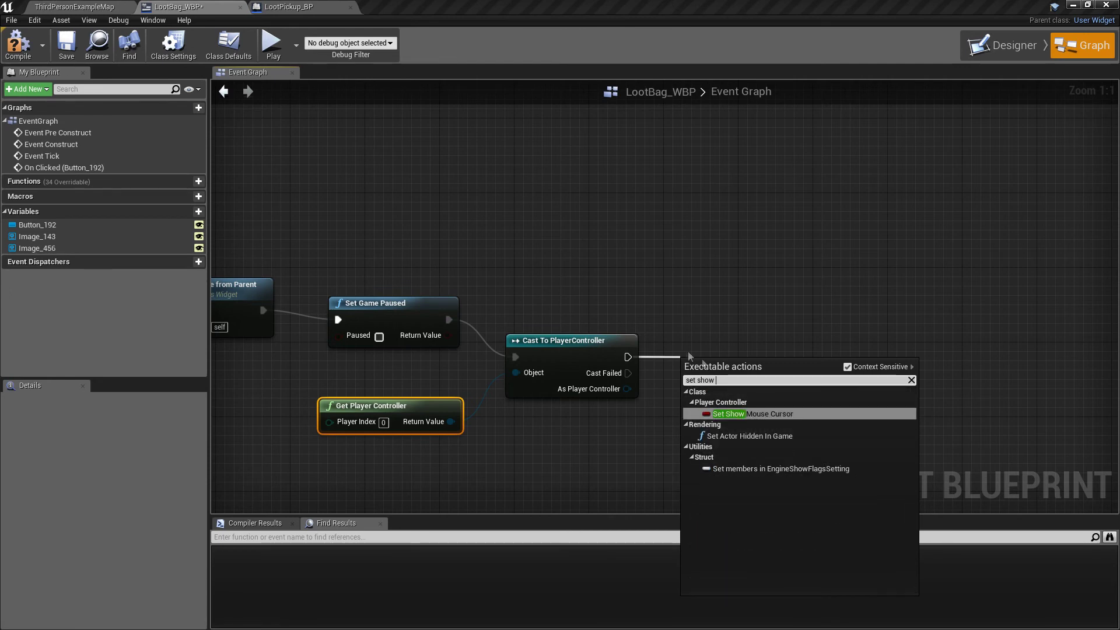
left_click(764, 416)
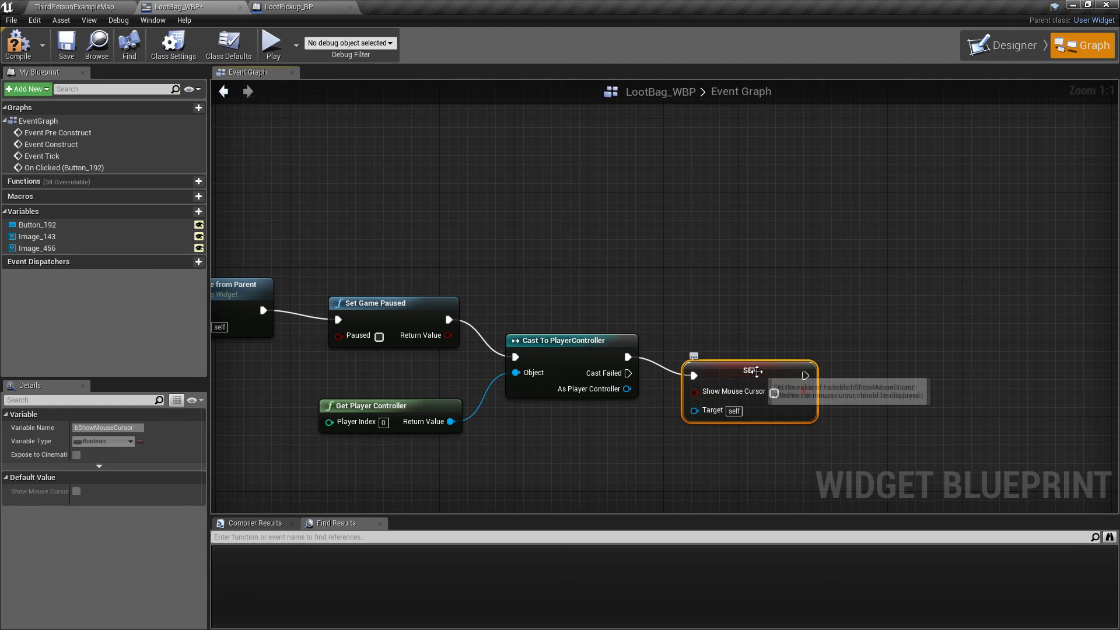
right_click_drag(757, 371, 749, 342)
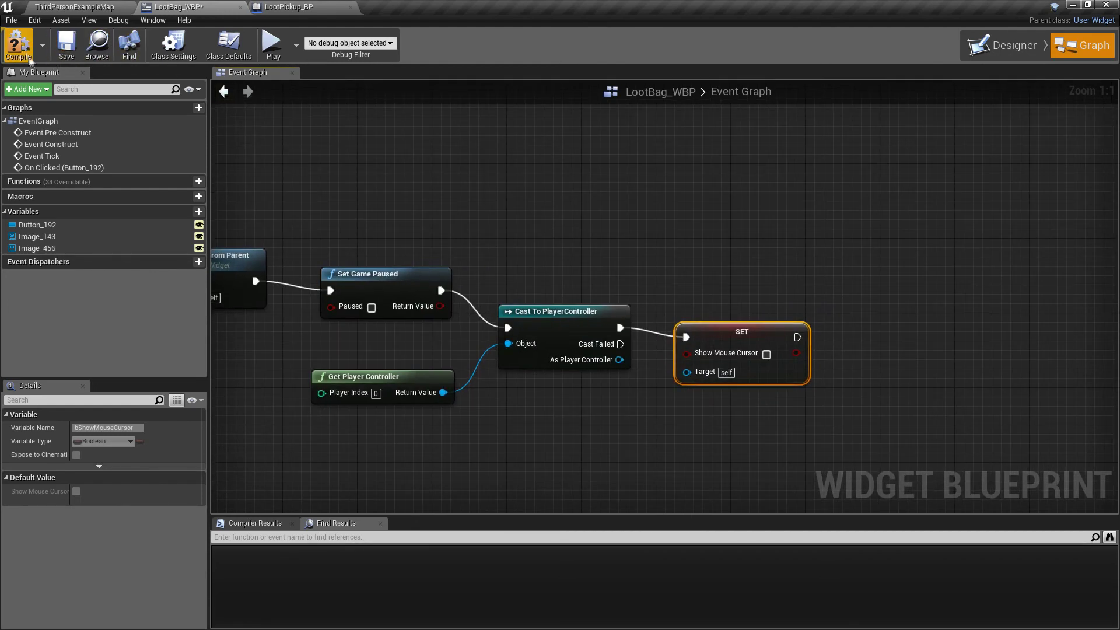
Step: Wire As Player Controller into the setter's Target, then compile and save LootBag_WBP
left_click(31, 60)
right_click_drag(591, 281, 608, 270)
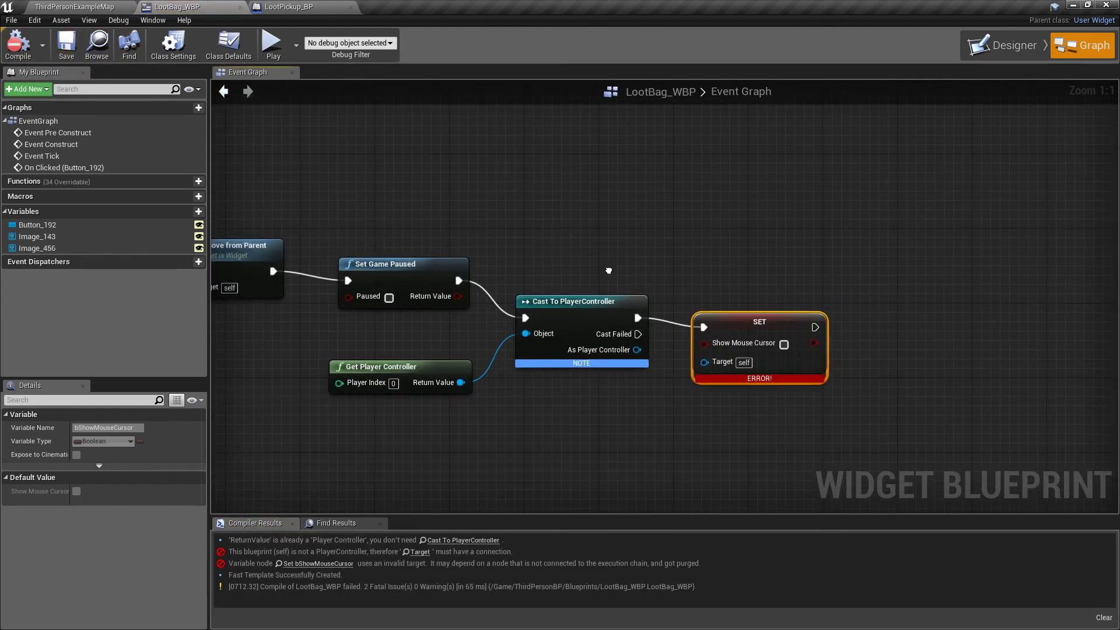
left_click_drag(638, 350, 704, 361)
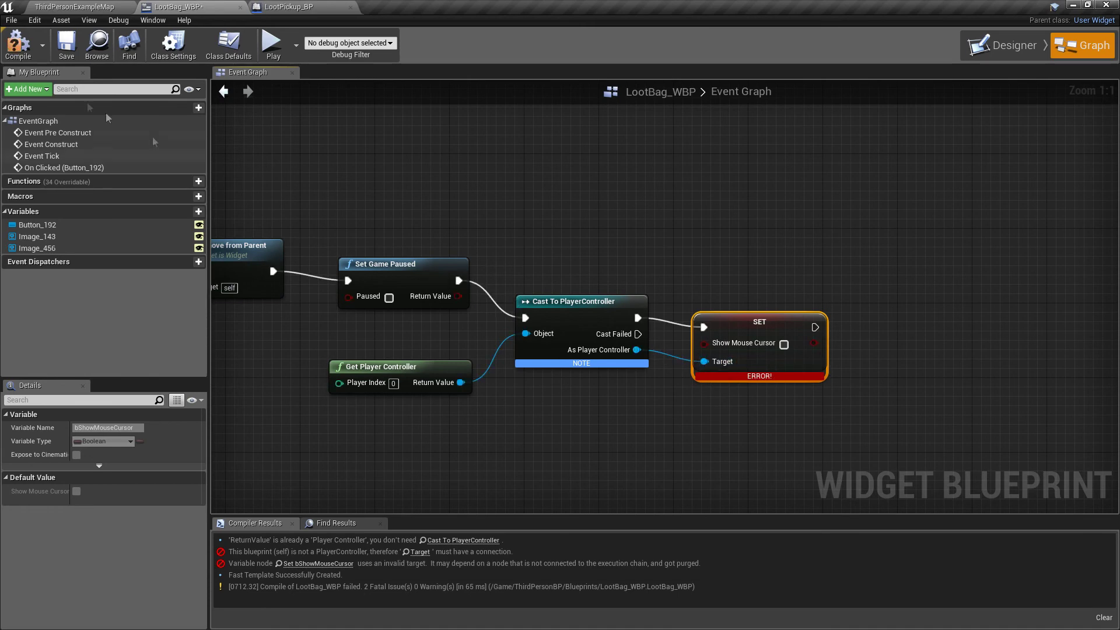
left_click(6, 49)
left_click(66, 47)
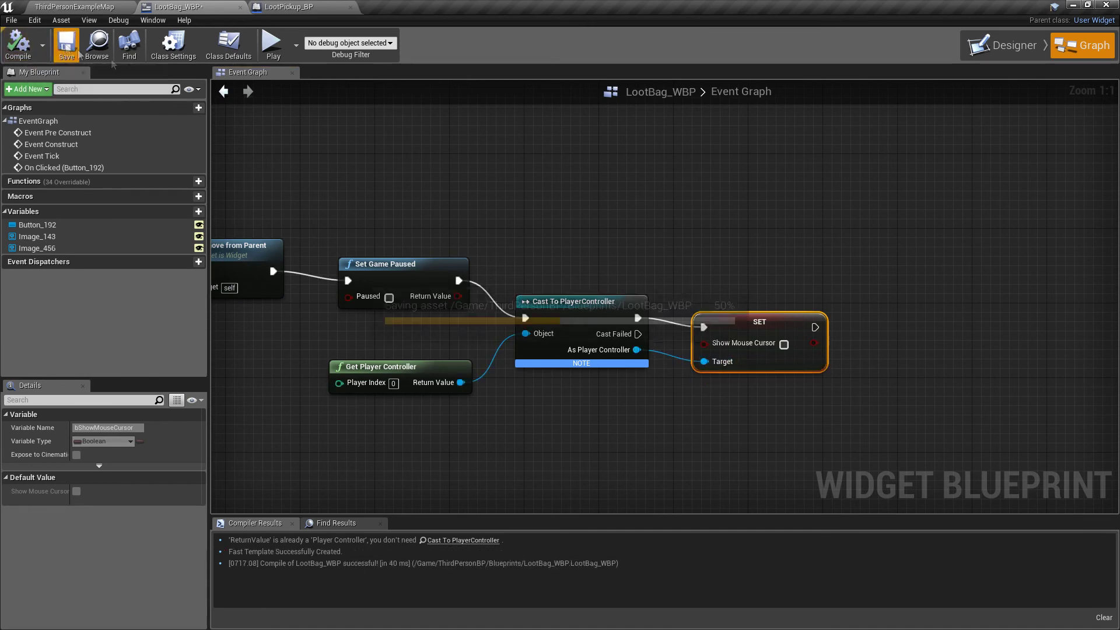
right_click_drag(444, 148, 482, 148)
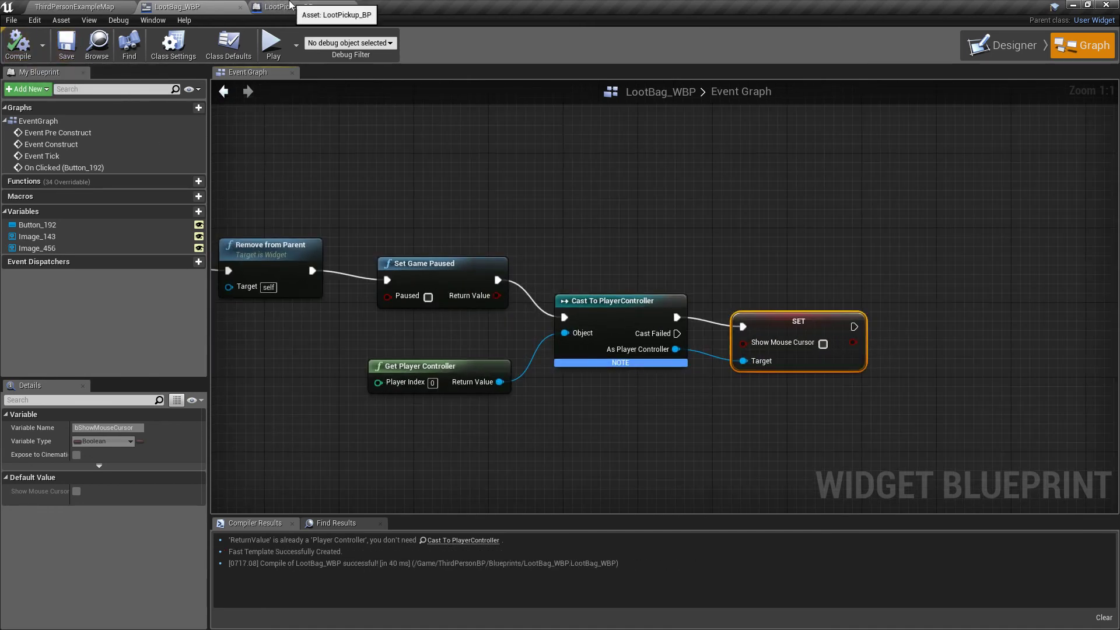
Step: Copy and paste the Create Widget, pause, cast and cursor node chain in LootPickup_BP
left_click(289, 6)
scroll(408, 326, "down", 5)
right_click_drag(378, 401, 538, 346)
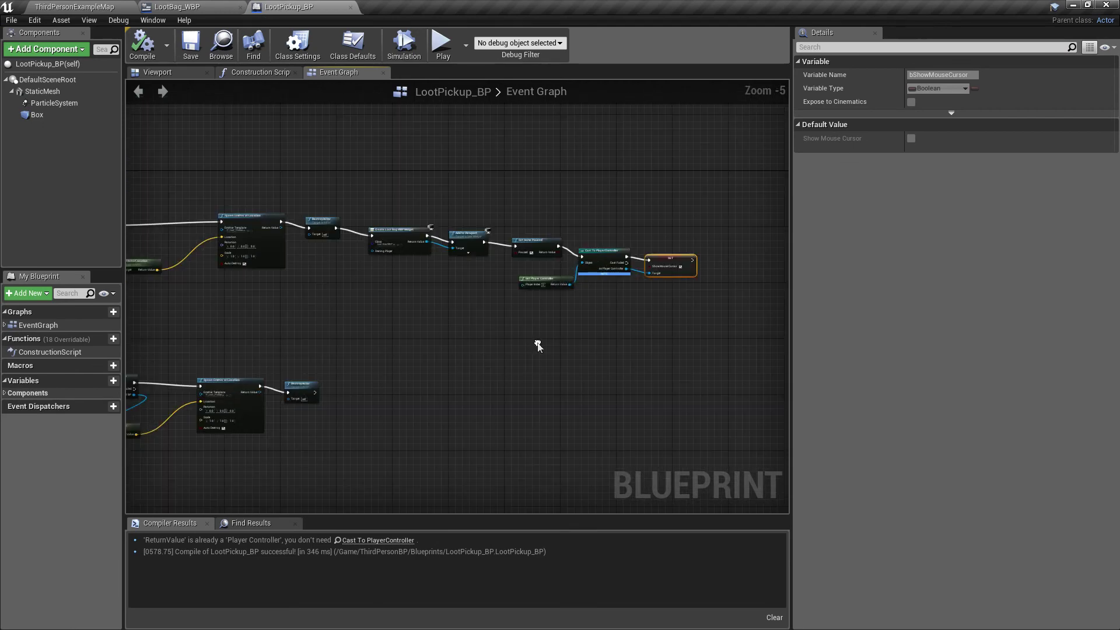
scroll(334, 257, "up", 1)
right_click(339, 291)
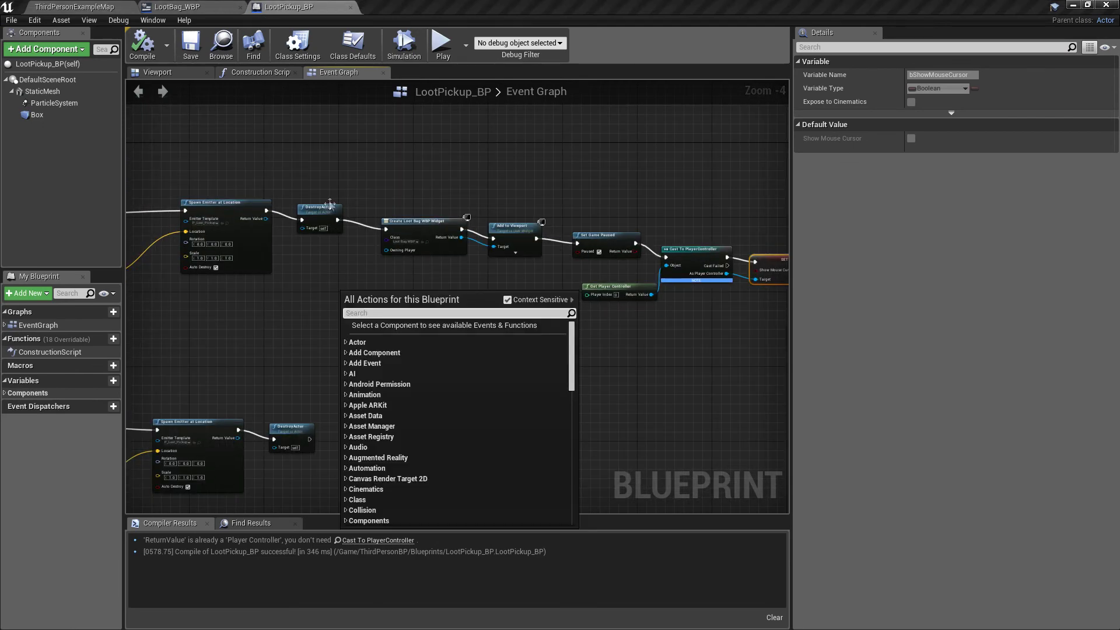
left_click(299, 173)
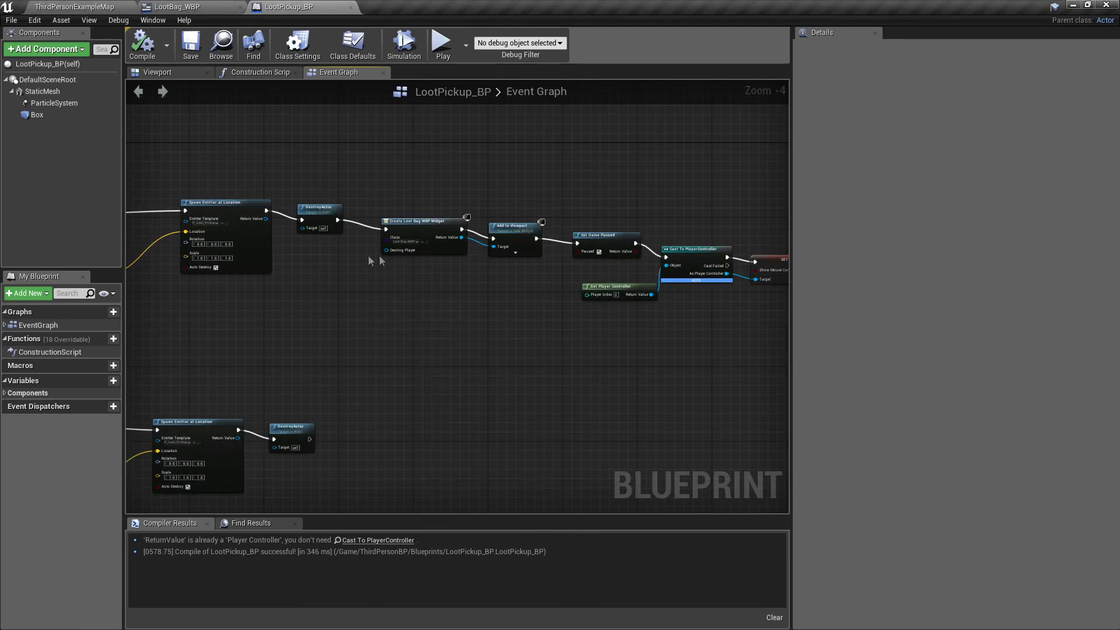
left_click_drag(469, 250, 687, 374)
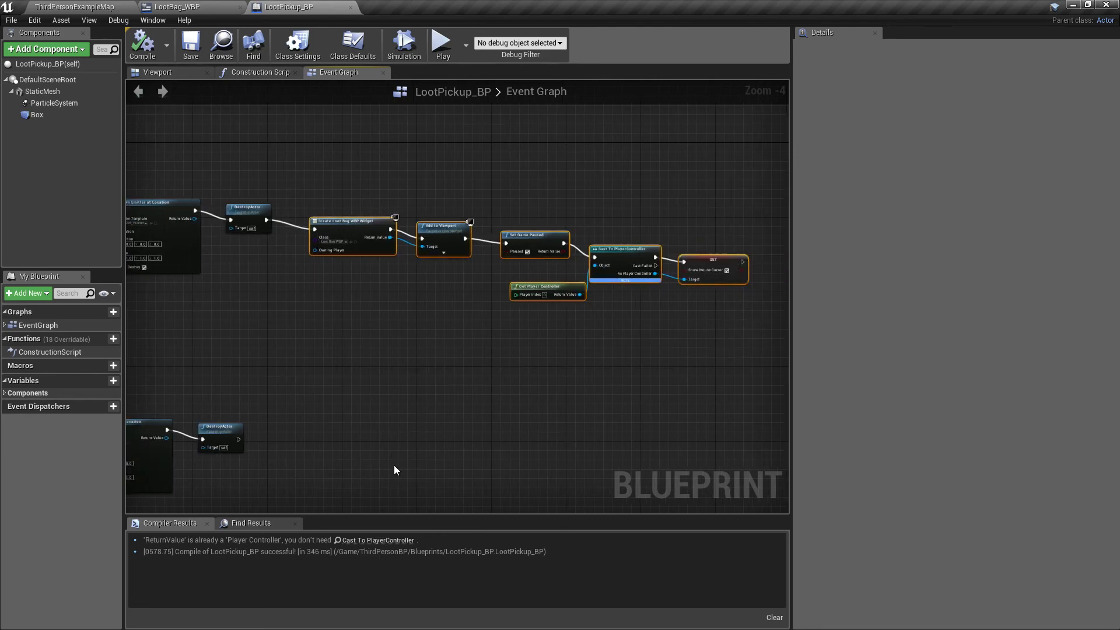
key("ctrl+c")
key("ctrl+v")
Step: Attach the pasted chain to the lower DestroyActor node and compile LootPickup_BP
mouse_move(450, 468)
left_mouse_down()
mouse_move(305, 337)
mouse_move(320, 330)
left_mouse_up()
left_click(142, 43)
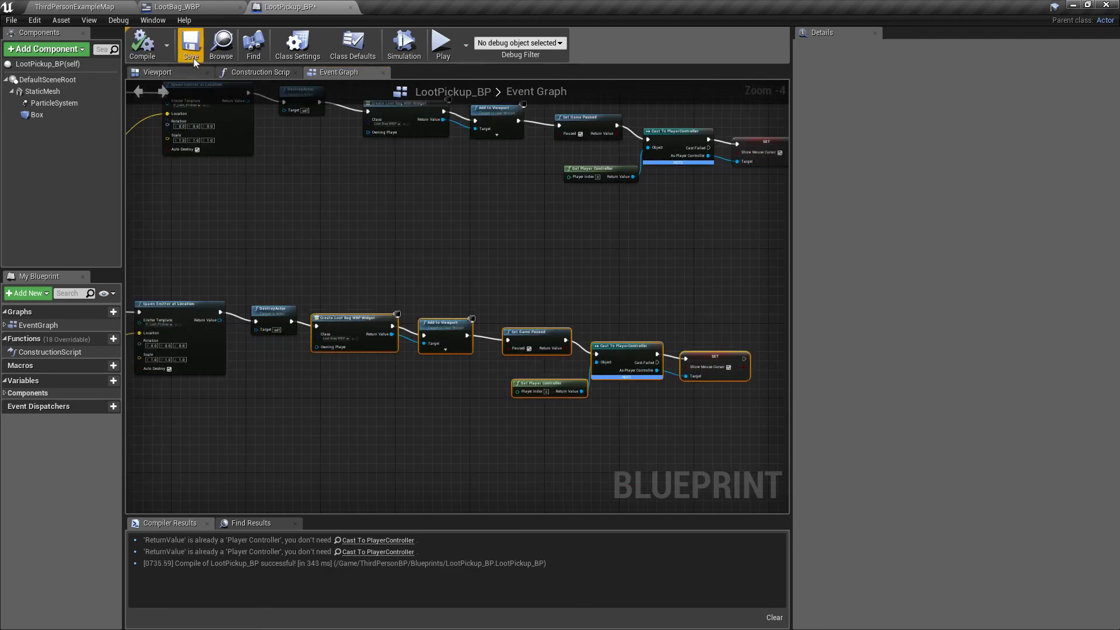
left_click(75, 6)
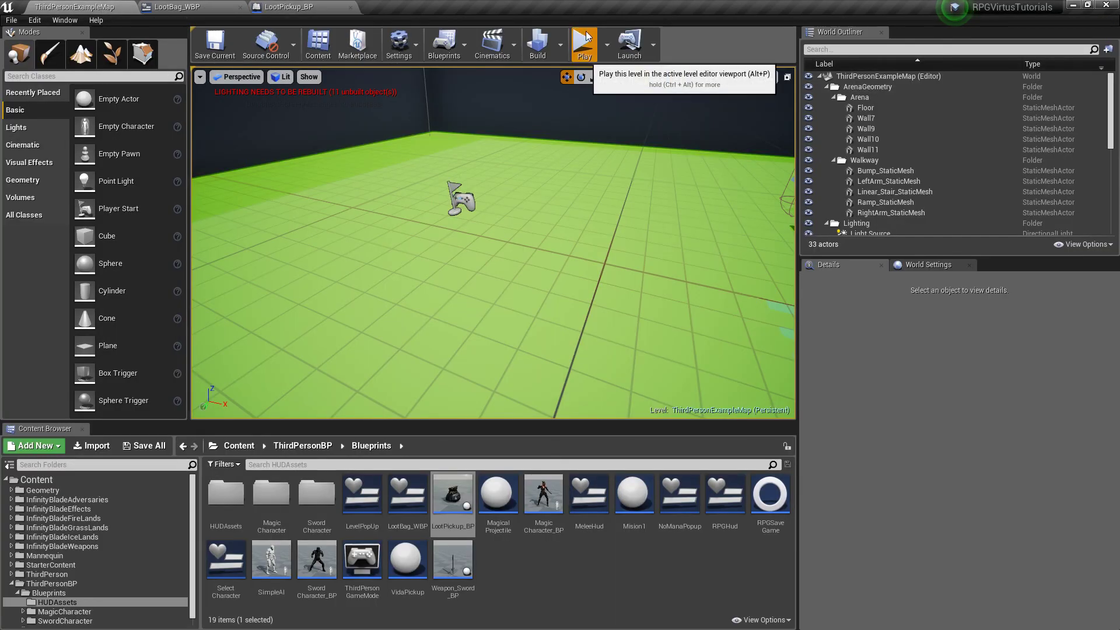
Step: Playtest as the sword character, close the loot bag popup, and stop the session
left_click(582, 43)
left_click(328, 230)
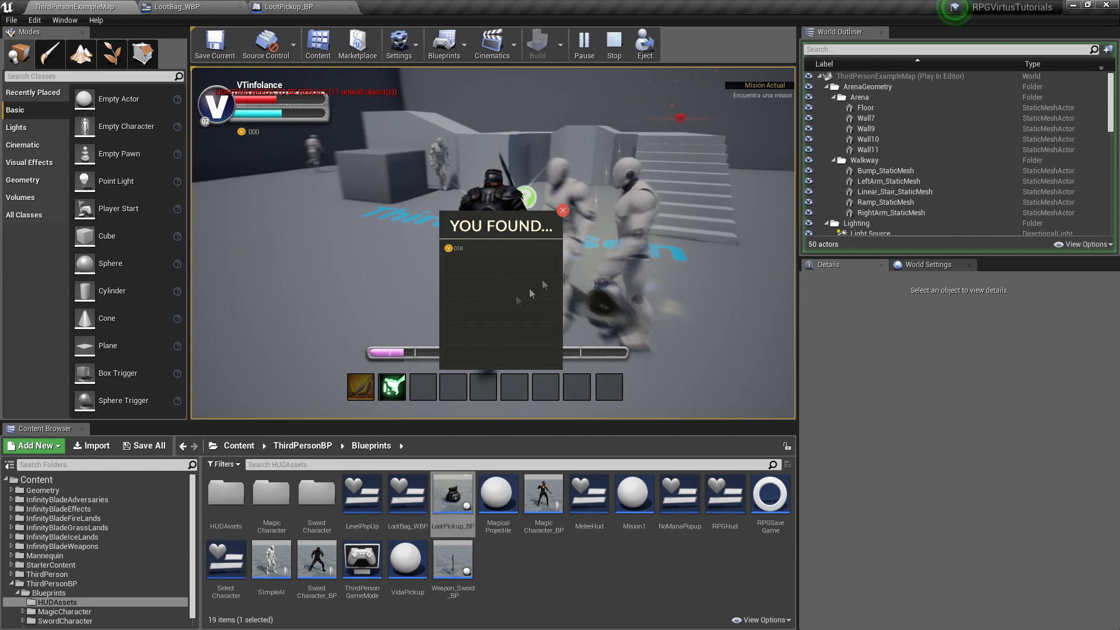
left_click(564, 210)
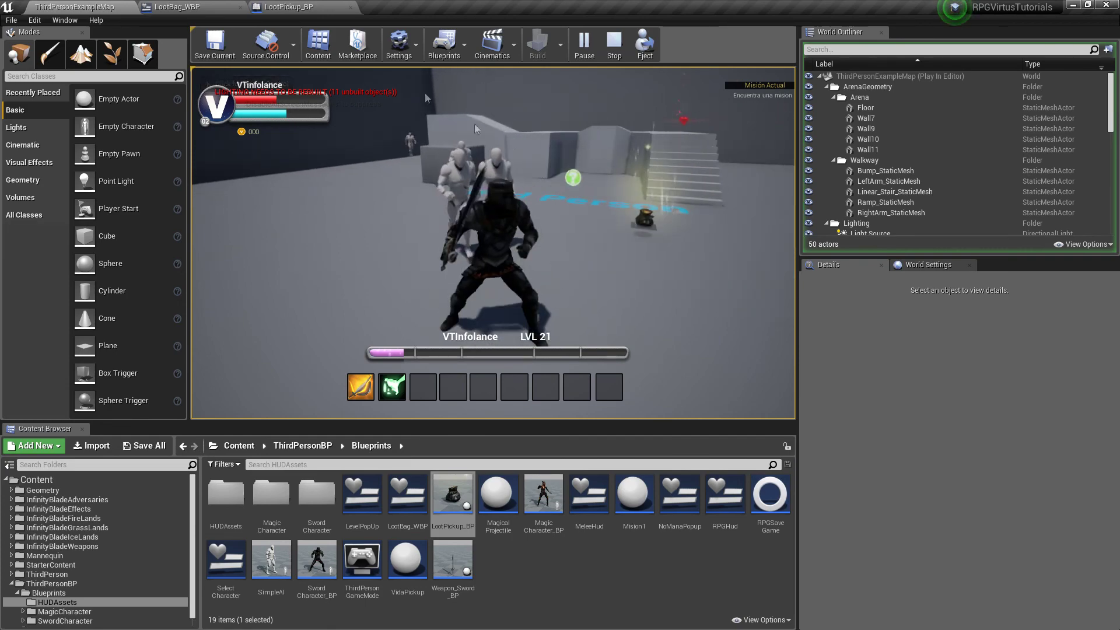
key("Escape")
left_click(234, 7)
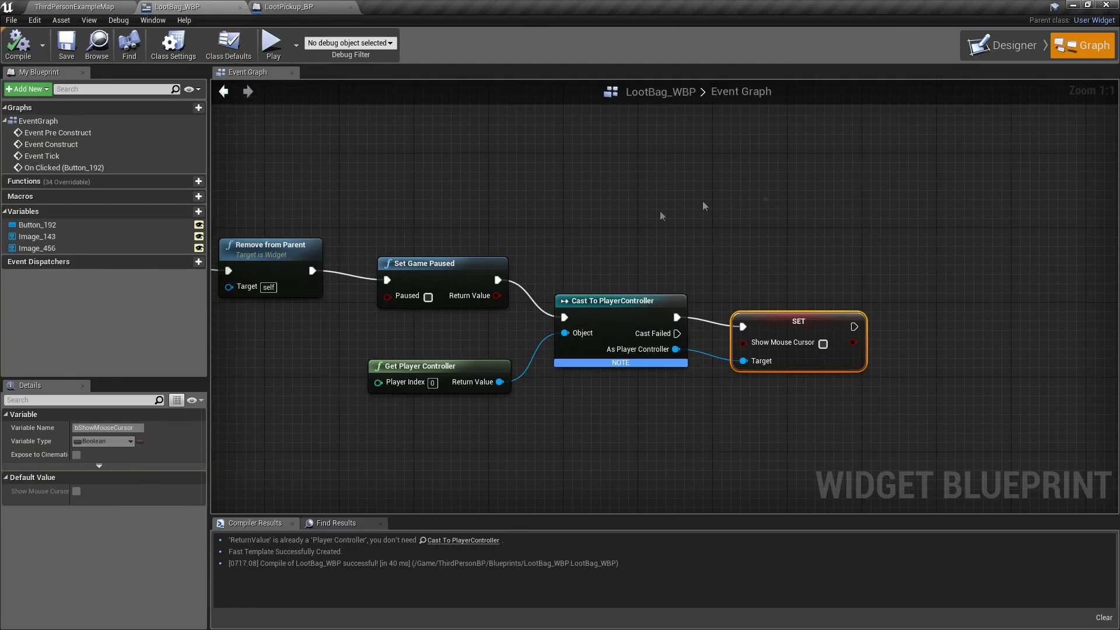
Step: Set Button_192's Pressed style image to the Close_Normal texture
left_click(1011, 55)
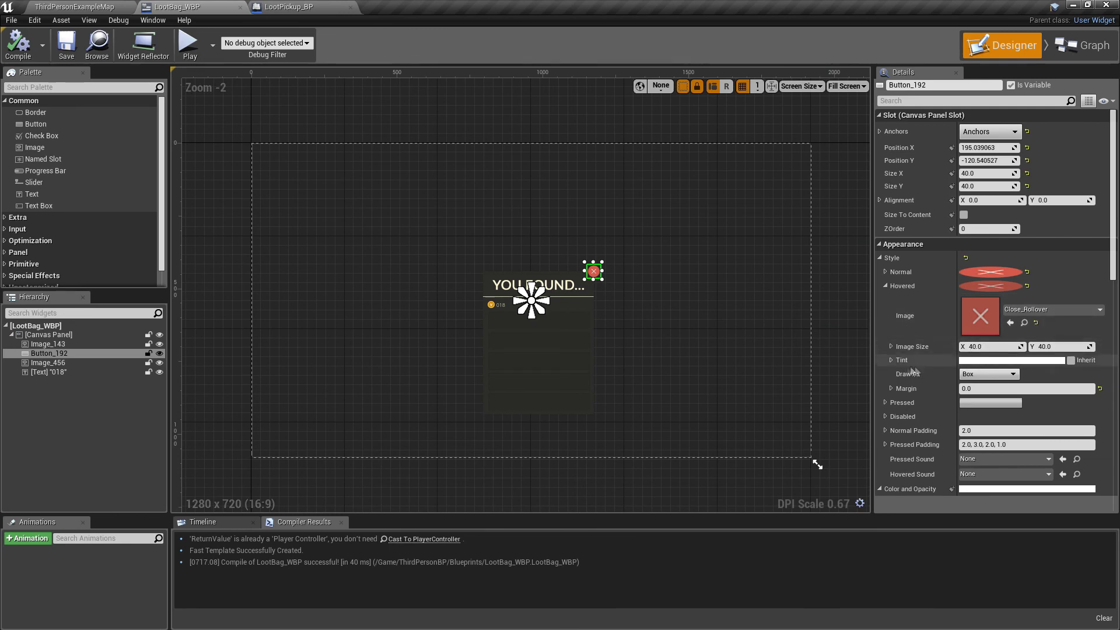
left_click(886, 285)
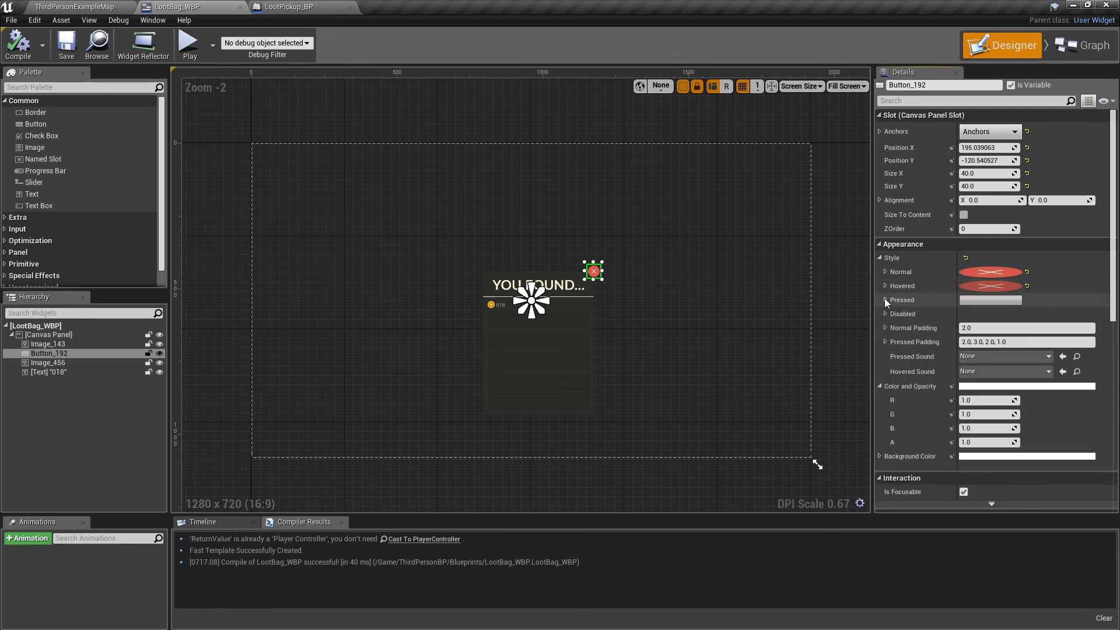
left_click(886, 300)
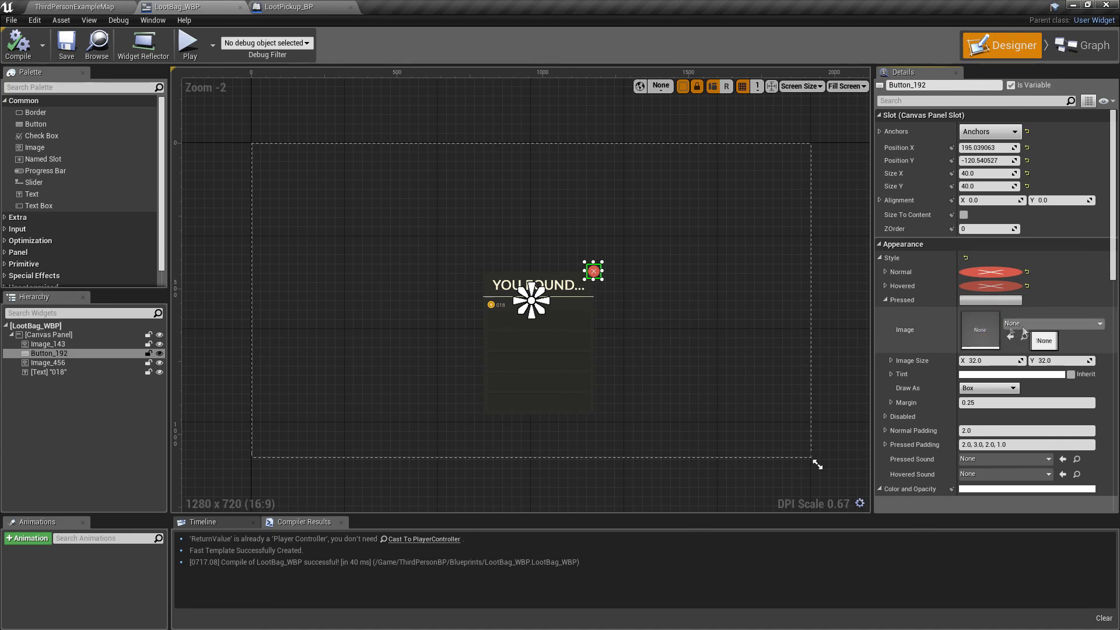
left_click(1025, 336)
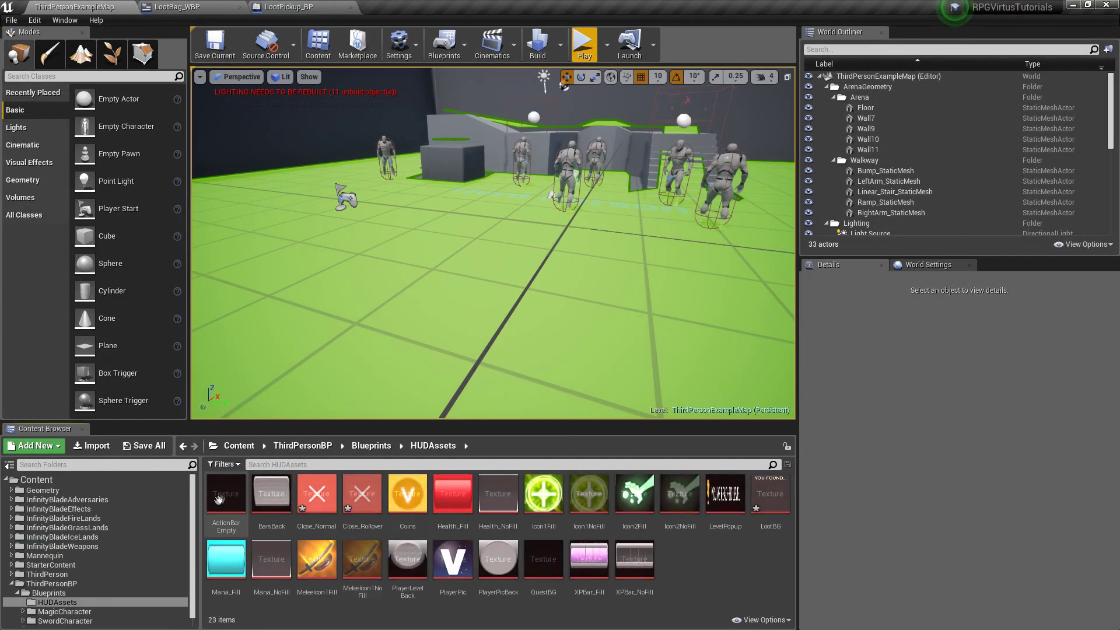
left_click(317, 495)
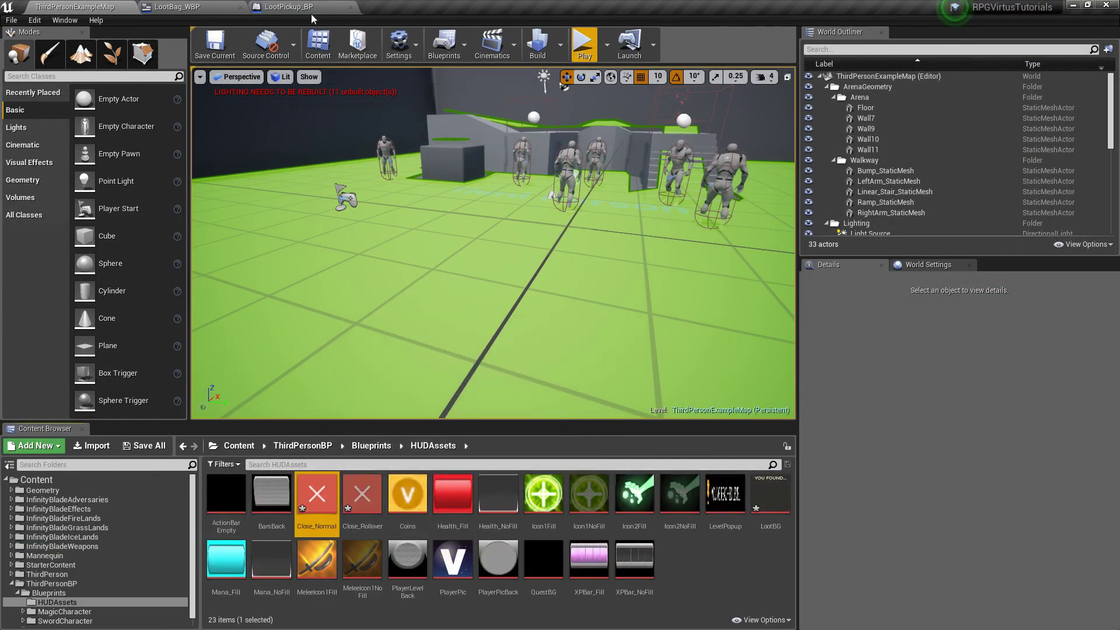
left_click(301, 7)
left_click(177, 7)
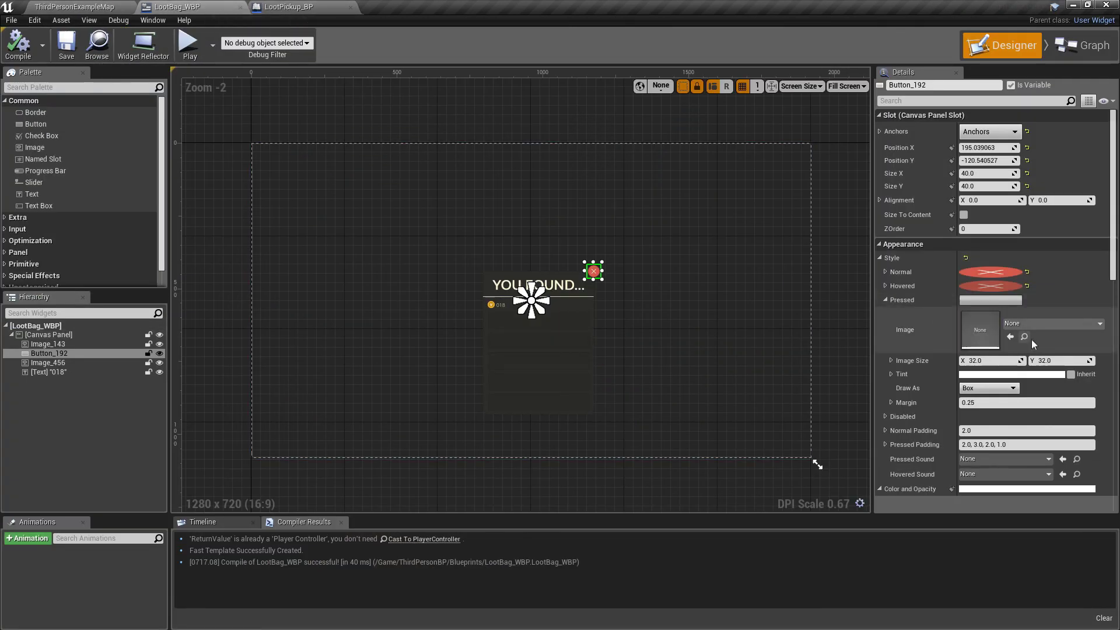
left_click(1011, 336)
Step: Set the pressed image margin to 0.0, then compile and save LootBag_WBP
left_click(987, 403)
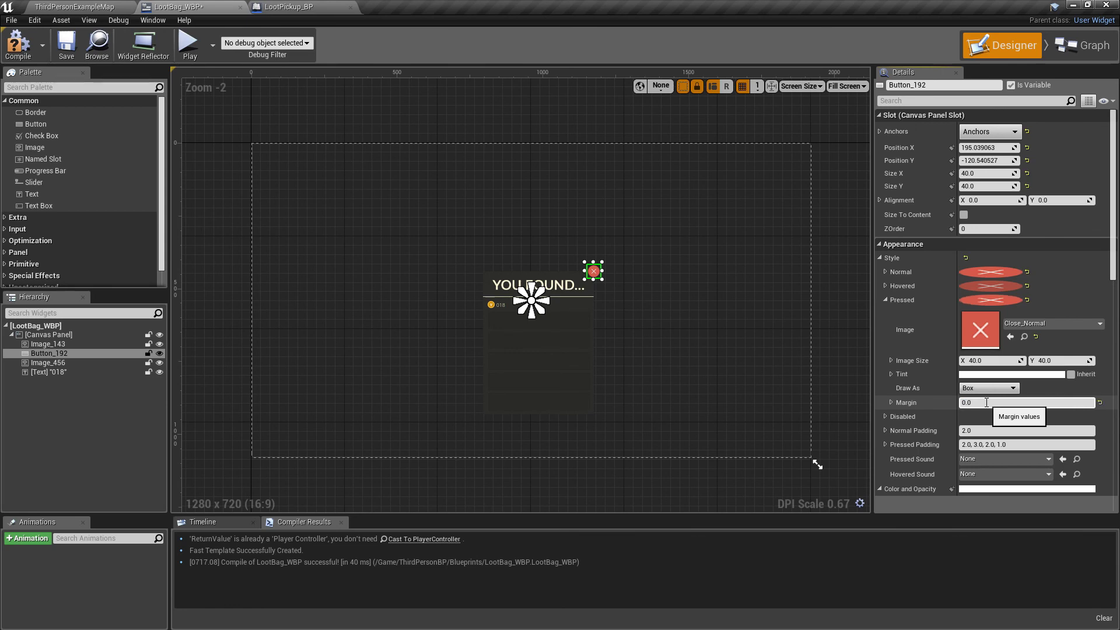
key("Return")
left_click(18, 44)
left_click(66, 43)
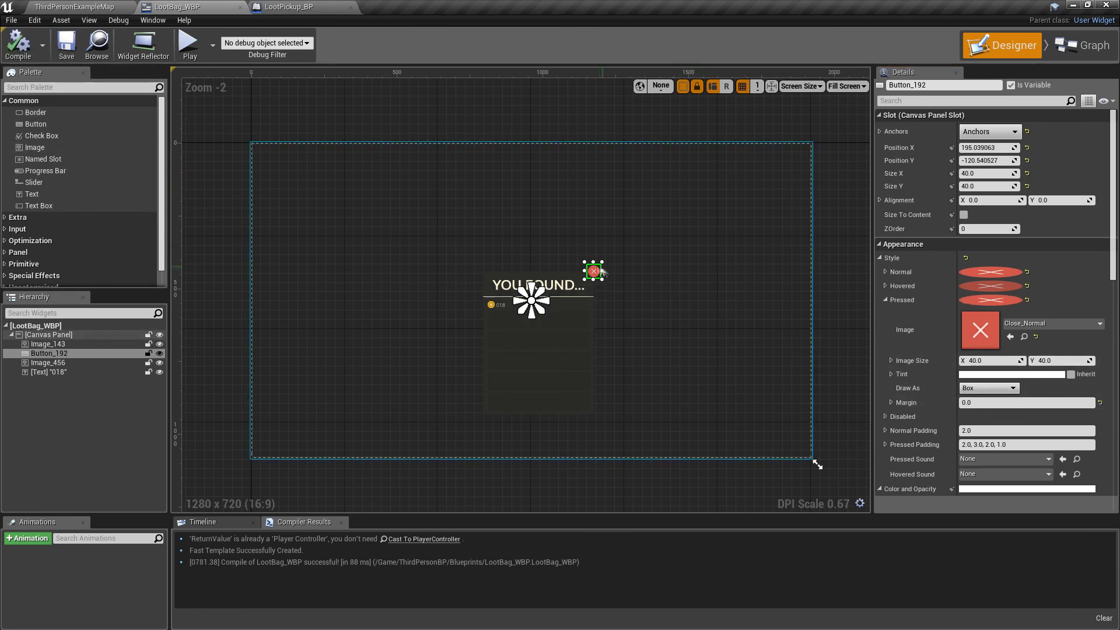